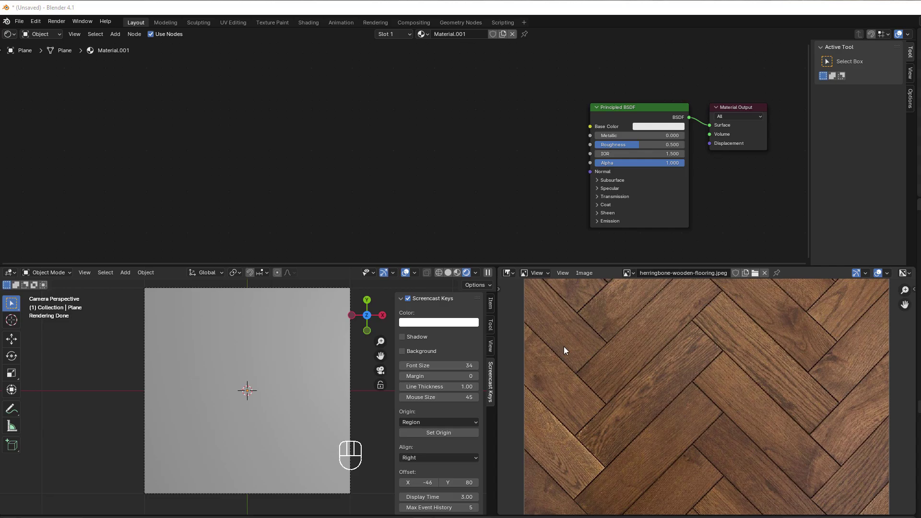
Add a Texture Coordinate node on the far side of the shader and connect its UV output to the Principled BSDF's Base Color
middle_drag(317, 154, 245, 152)
scroll(210, 155, up, 1)
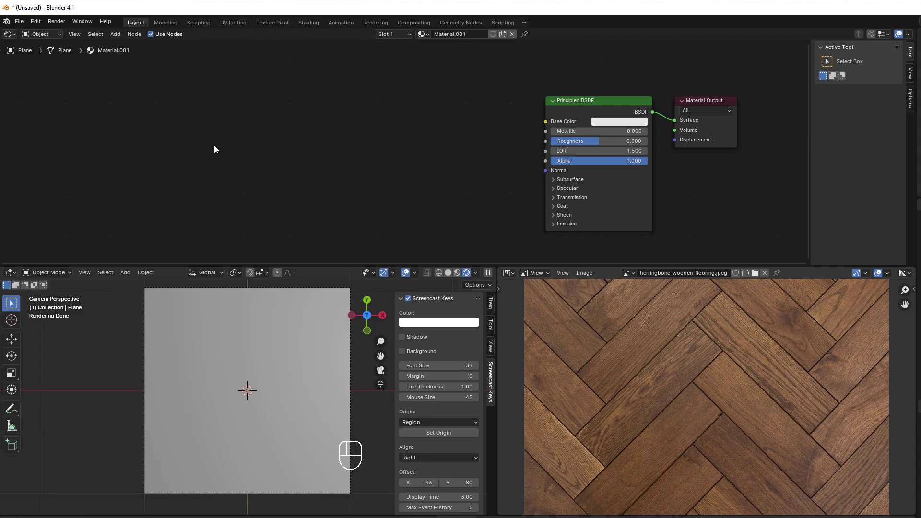
key(shift+a)
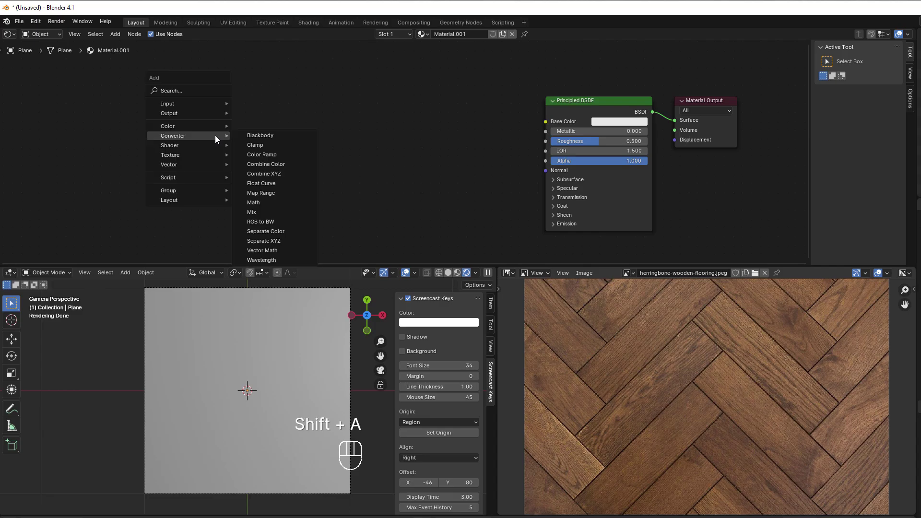
mouse_move(177, 104)
click(283, 247)
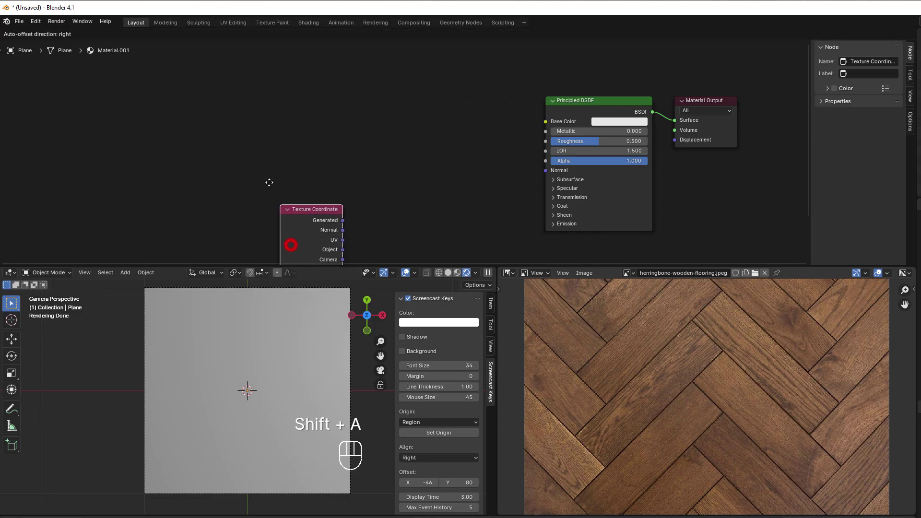
click(211, 112)
drag(274, 147, 546, 121)
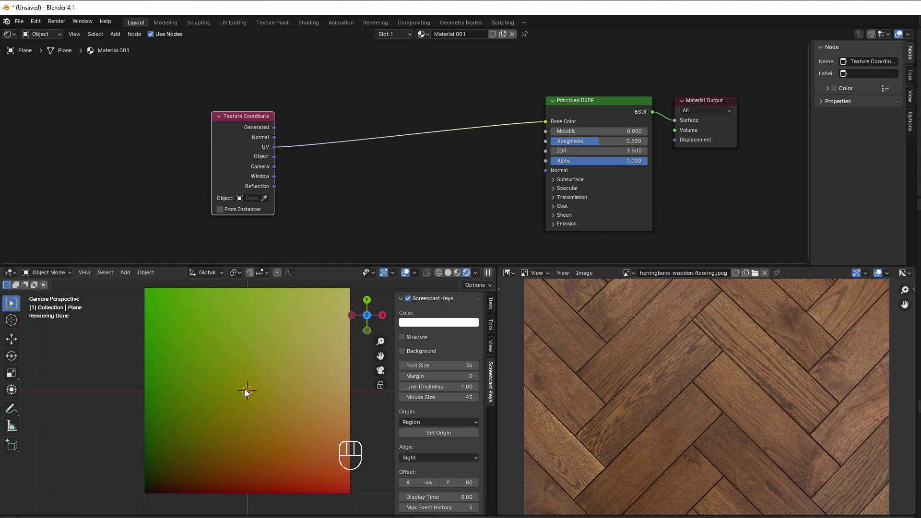
drag(246, 146, 229, 133)
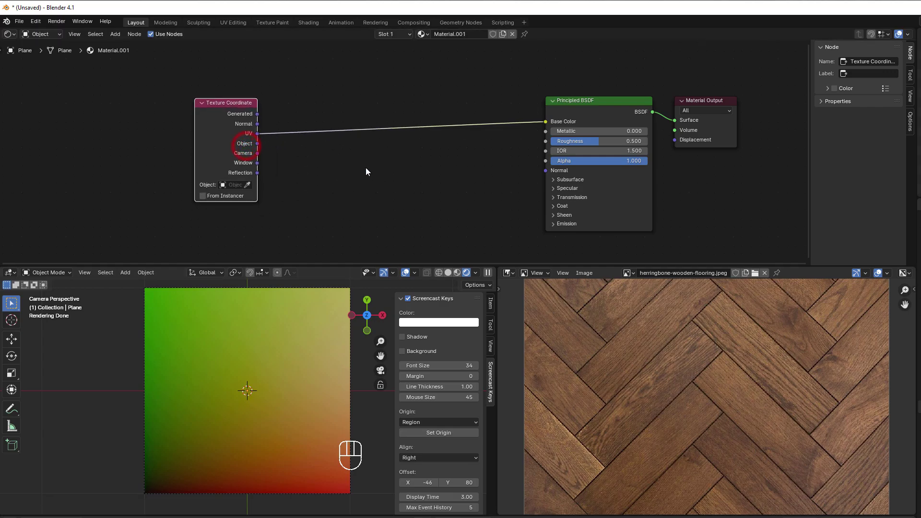
Insert a Vector Math node between Texture Coordinate and Principled BSDF, set to Subtract with X and Y at 0.5
middle_drag(360, 177, 334, 184)
scroll(314, 187, up, 2)
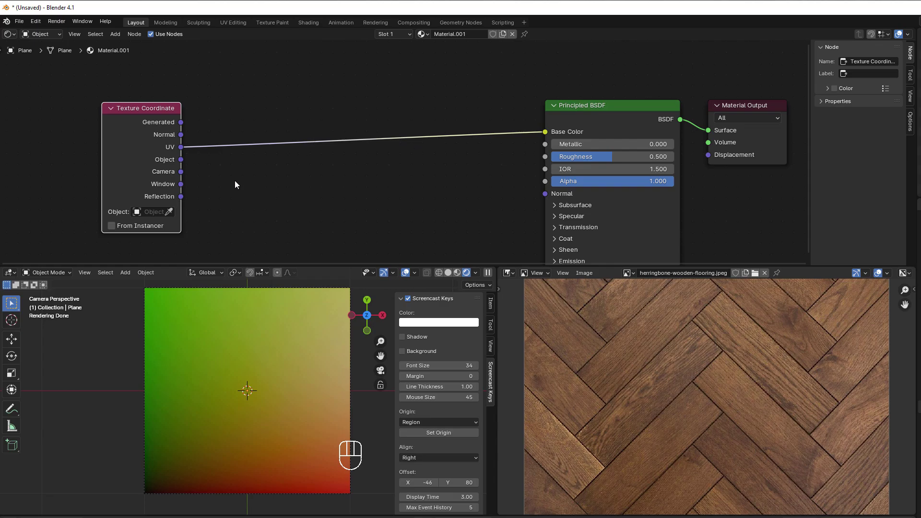
key(shift+a)
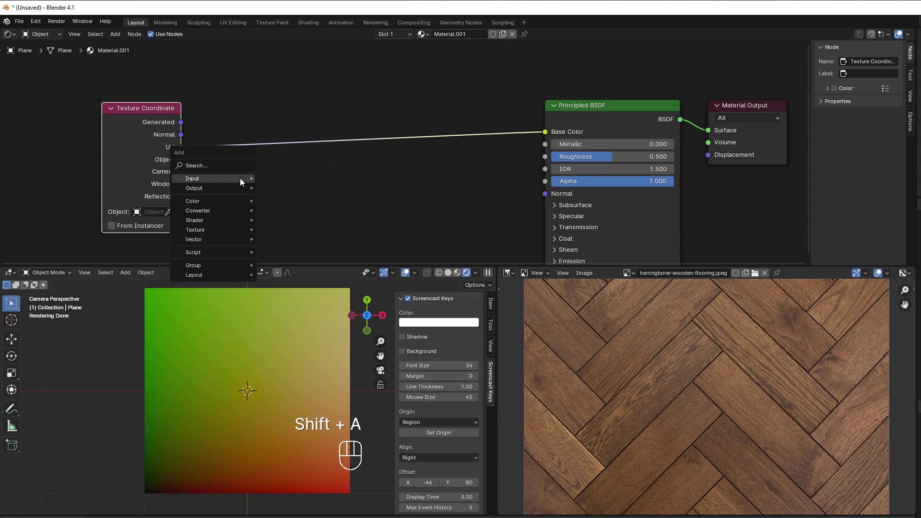
mouse_move(225, 210)
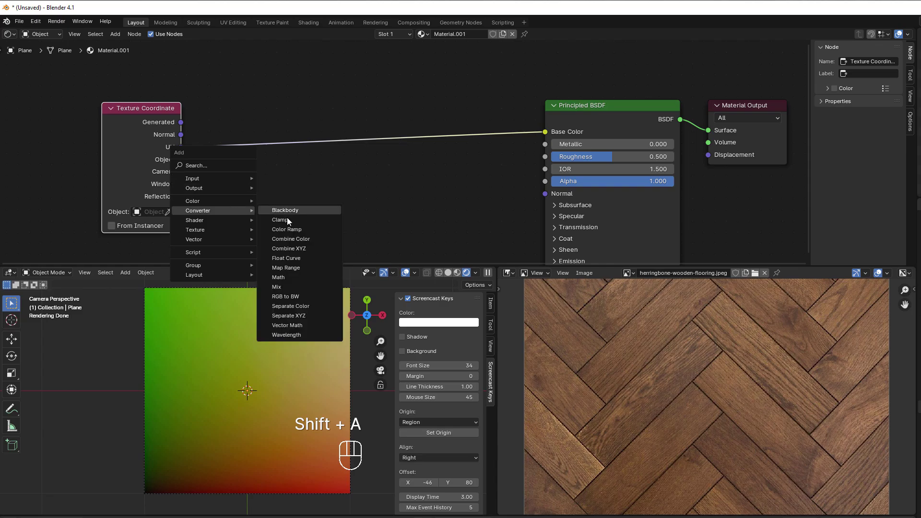
click(294, 324)
click(217, 84)
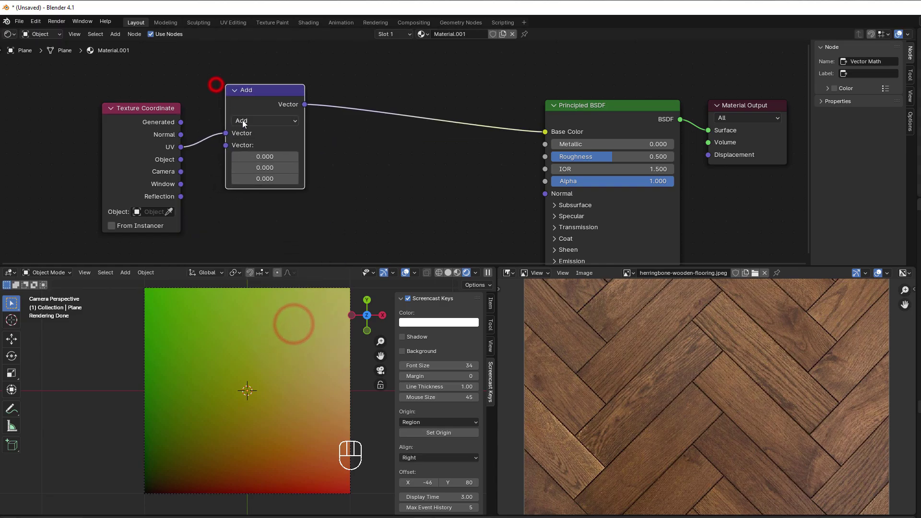
click(242, 120)
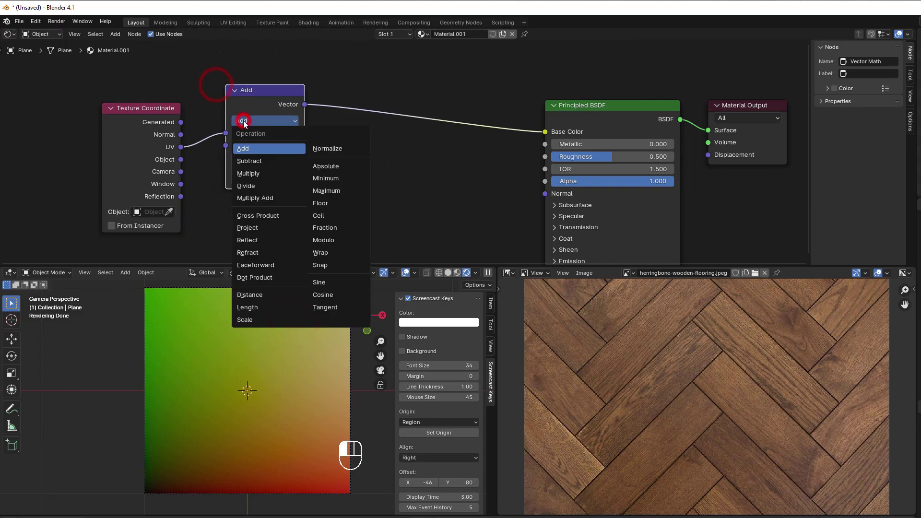
click(252, 160)
click(266, 156)
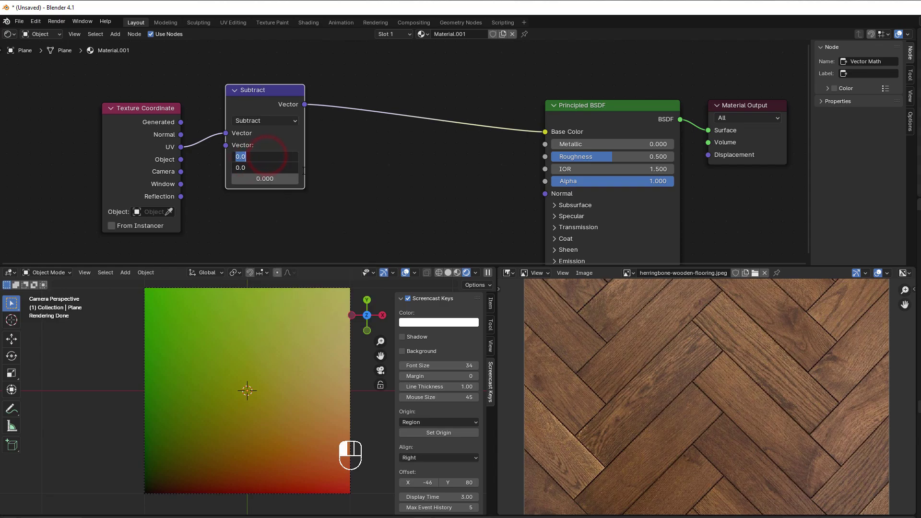
text(0.5)
click(328, 167)
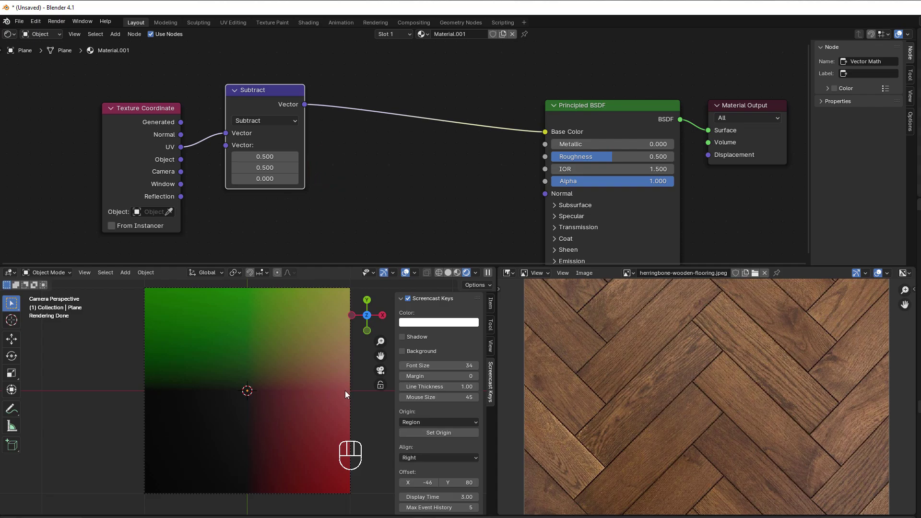
Duplicate the Subtract node onto the link after it and set the copy to Multiply with X and Y at 2
click(249, 90)
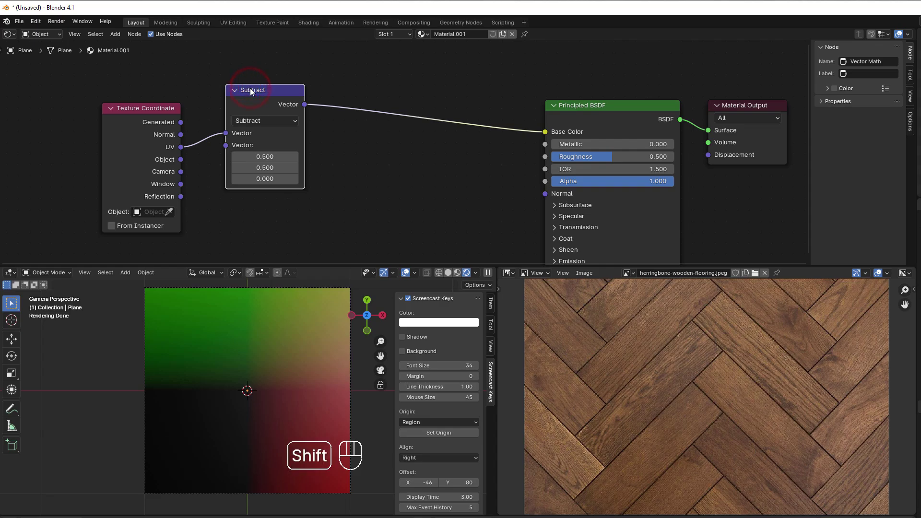
key(shift+d)
click(331, 73)
click(367, 104)
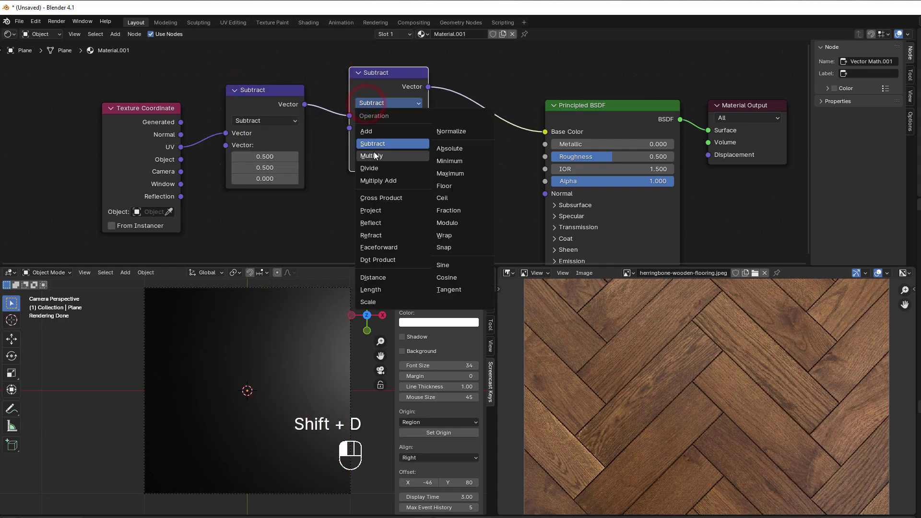
click(376, 148)
drag(377, 145, 375, 140)
text(2)
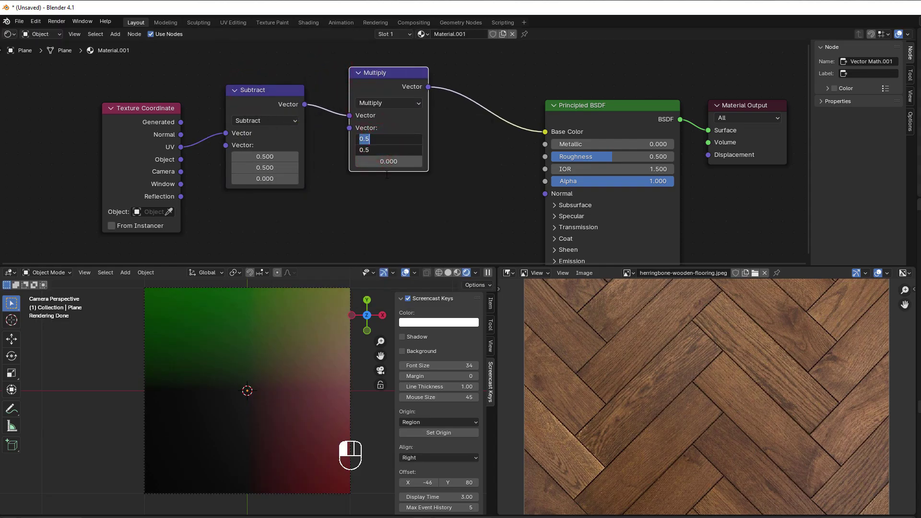
click(388, 176)
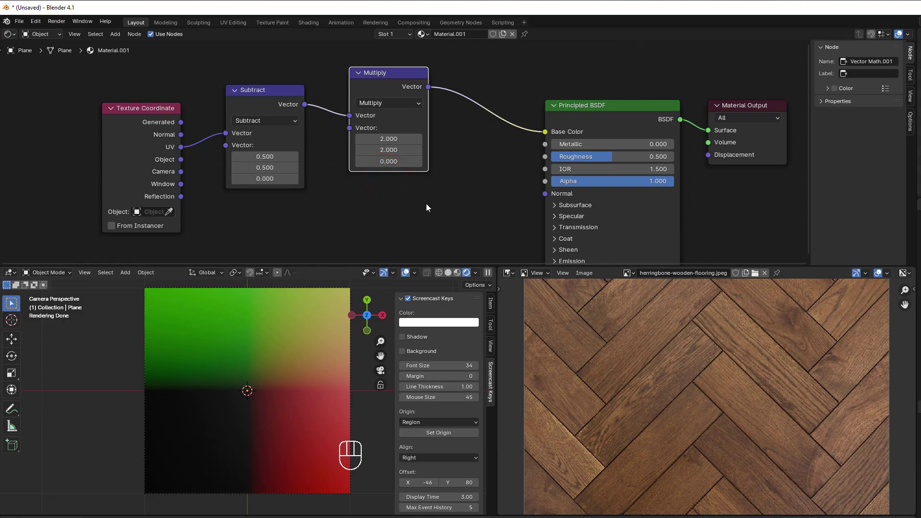
Make room before the Principled BSDF and insert a duplicate of the Multiply node there, set to Absolute
middle_drag(407, 203, 246, 213)
drag(497, 79, 609, 170)
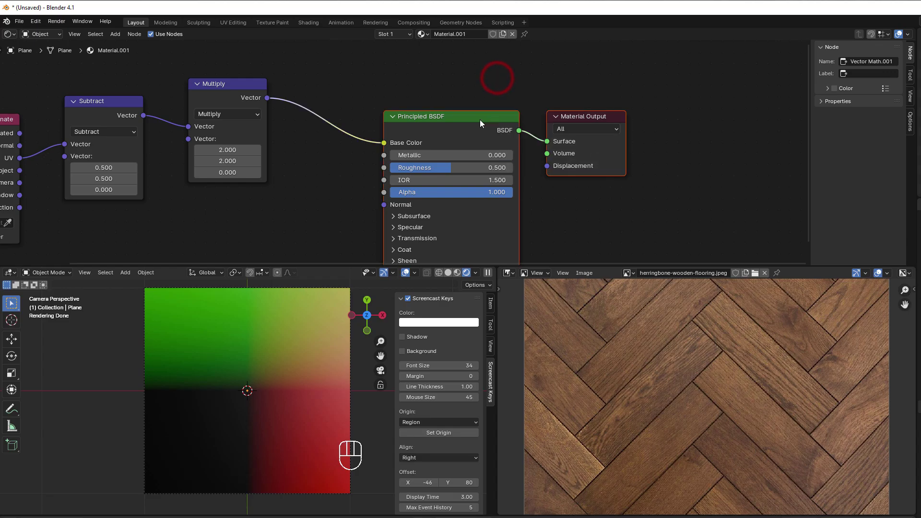
drag(480, 119, 556, 96)
click(219, 98)
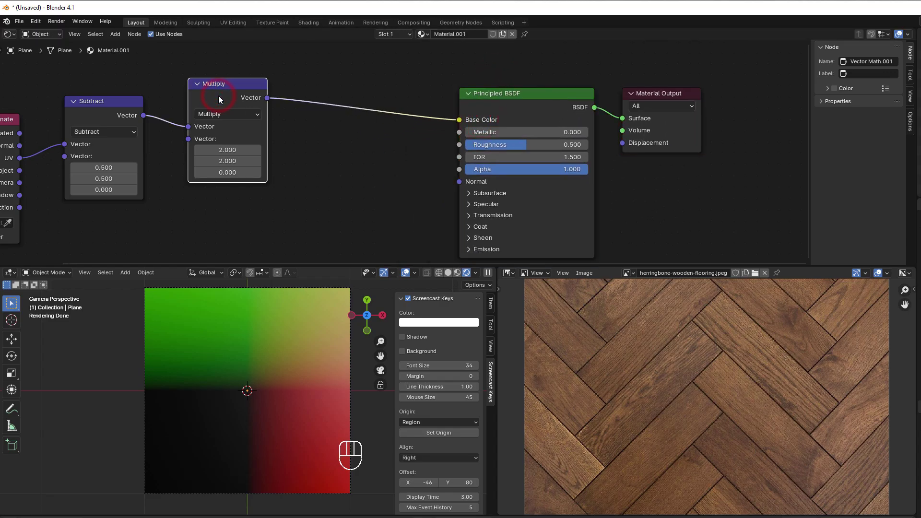
key(shift+d)
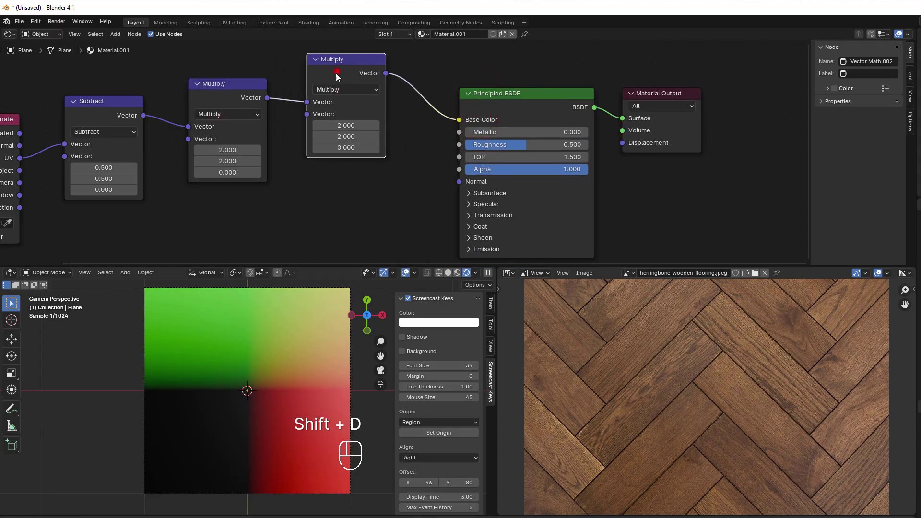
click(336, 71)
click(342, 90)
click(412, 135)
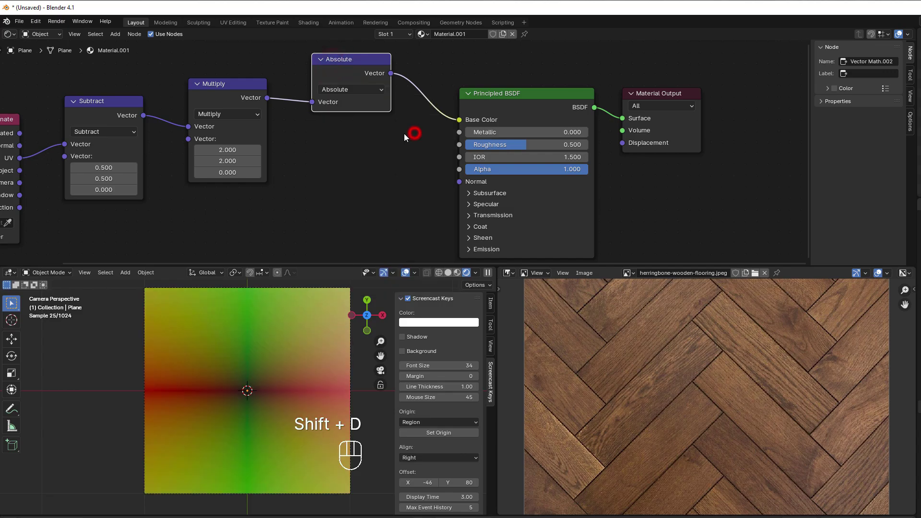
drag(347, 71, 326, 96)
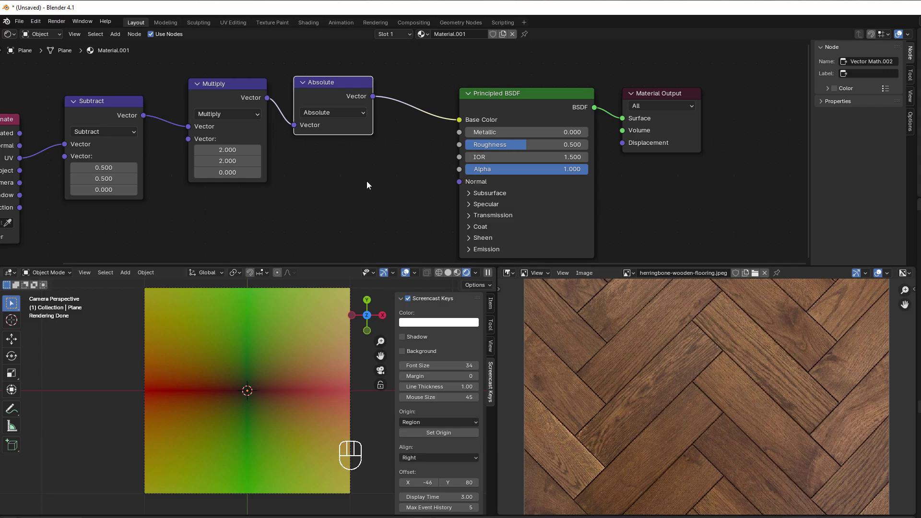
Shift the Principled BSDF and Material Output farther away and add a Separate XYZ node fed by the Absolute node's vector
middle_drag(402, 164, 335, 177)
drag(453, 81, 601, 144)
drag(447, 109, 556, 99)
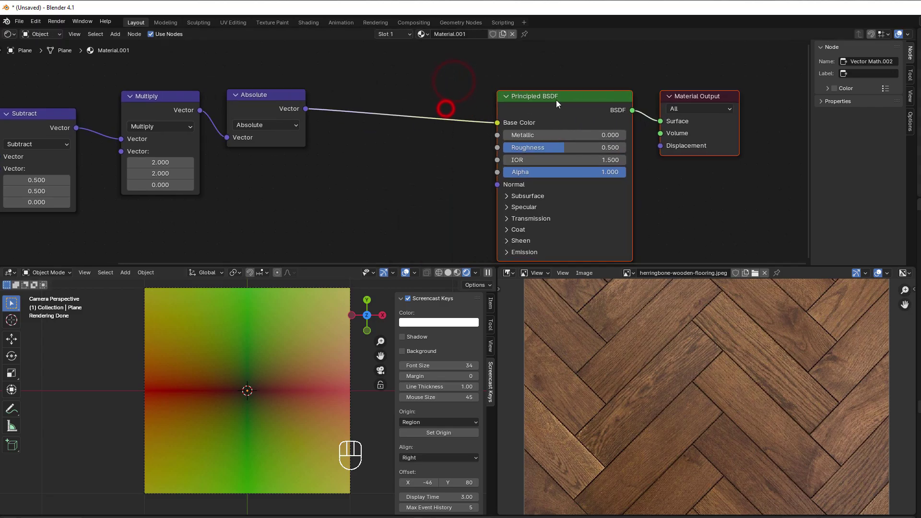
middle_drag(434, 178, 453, 211)
scroll(392, 182, up, 1)
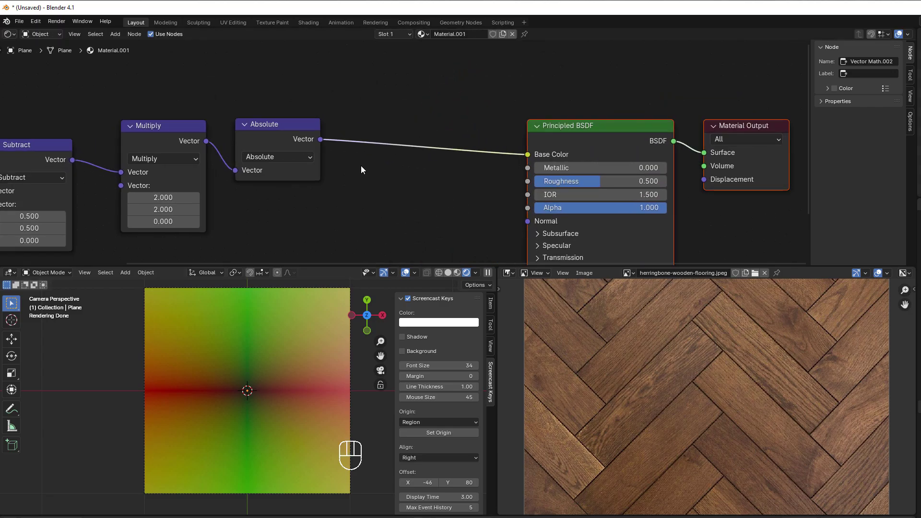
drag(320, 139, 367, 201)
text(sep)
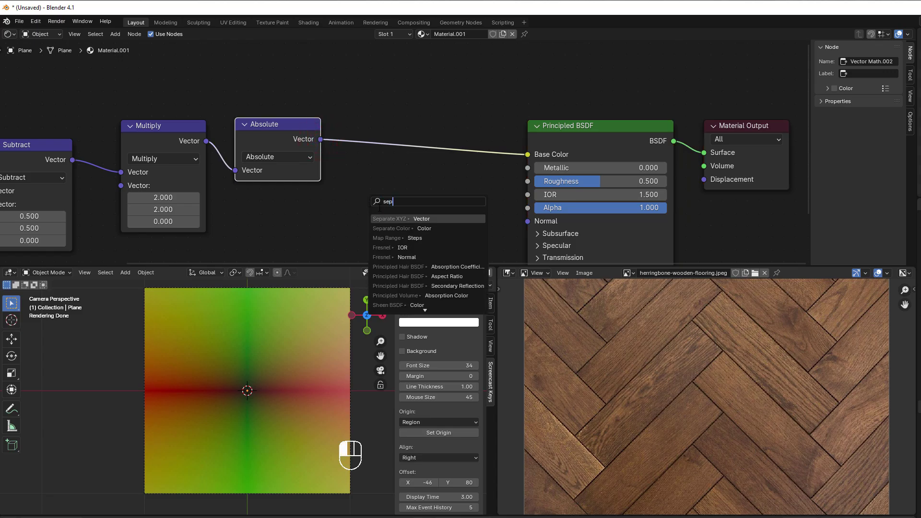
click(403, 218)
click(367, 194)
Add a Math node set to Maximum, feed it Separate XYZ's X and Y, and connect its Value to Base Color
middle_drag(430, 204, 313, 192)
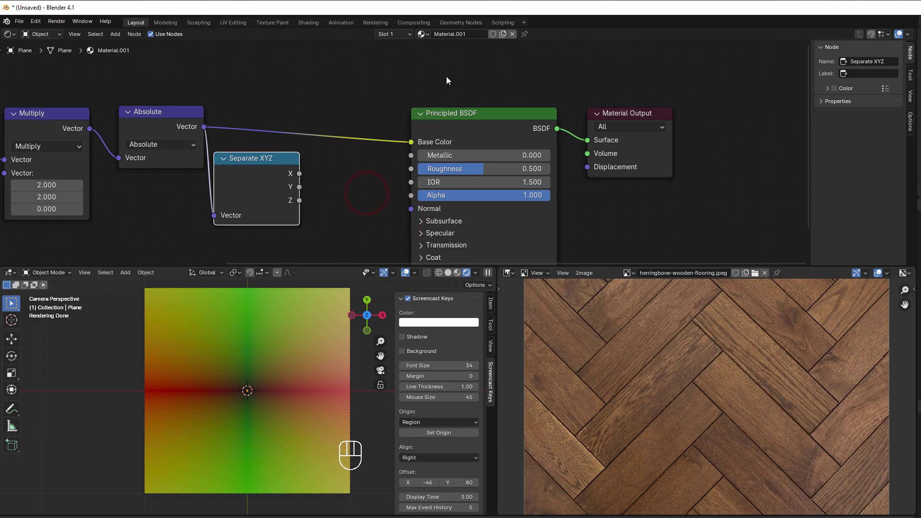
drag(459, 80, 589, 139)
drag(442, 115, 522, 120)
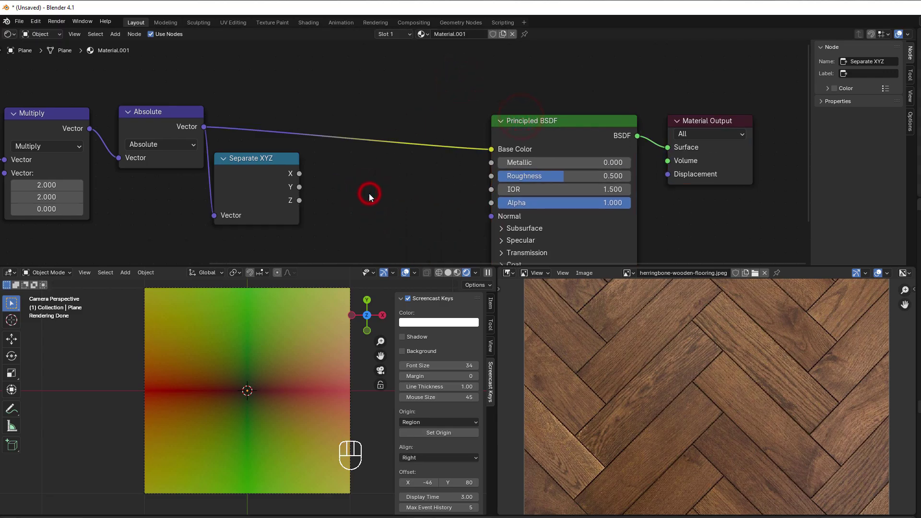
key(shift+a)
mouse_move(369, 193)
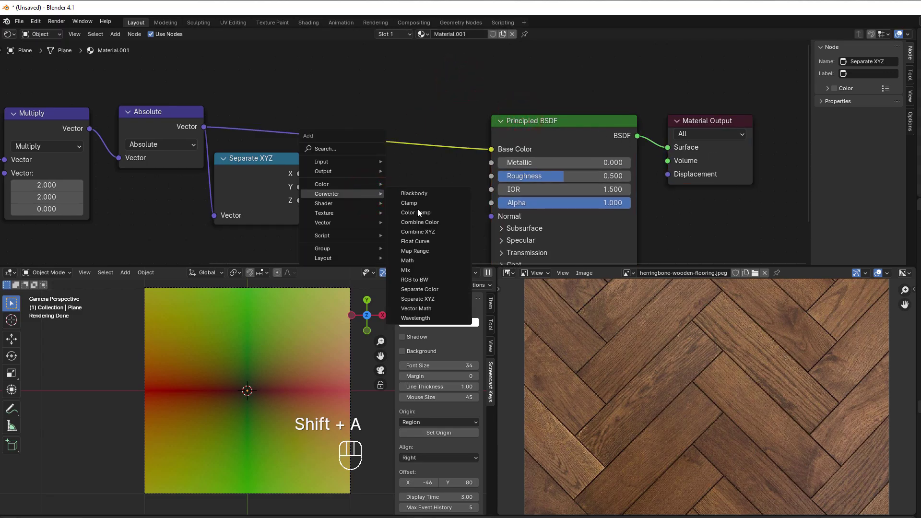
click(415, 262)
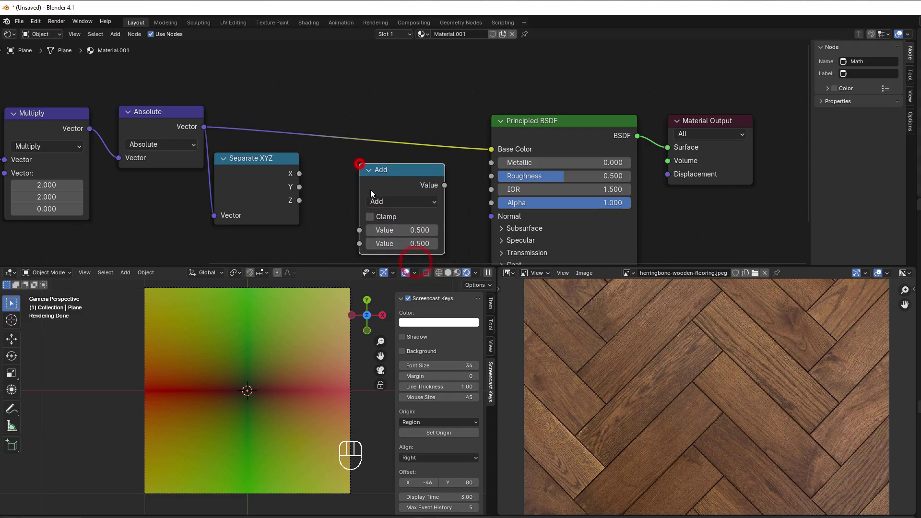
click(359, 165)
click(376, 201)
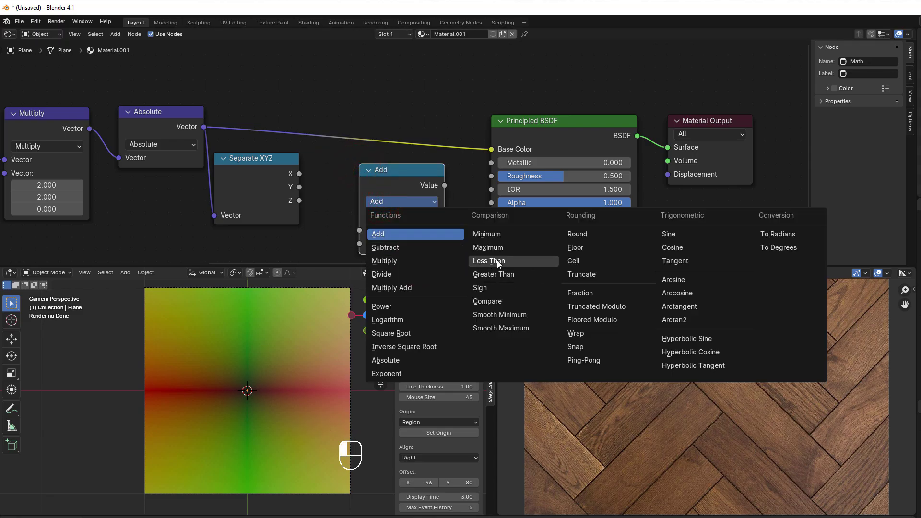
click(493, 247)
drag(298, 173, 329, 233)
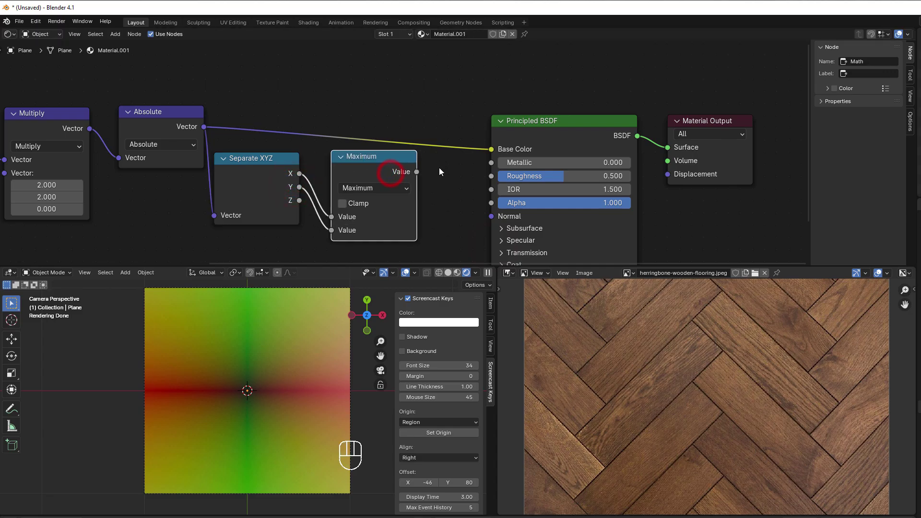
drag(417, 172, 494, 143)
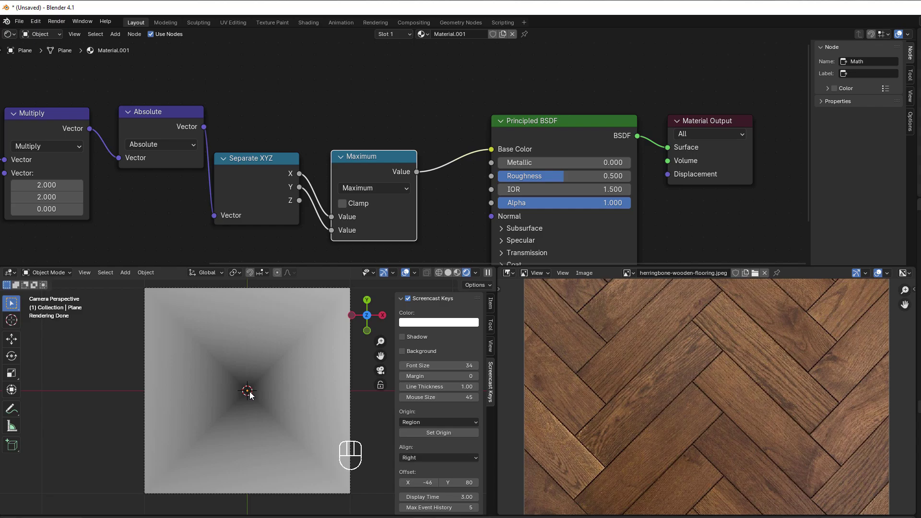
Make room before the Principled BSDF and insert a duplicate of the Maximum node on its Base Color link, set to Subtract
middle_drag(405, 221, 288, 225)
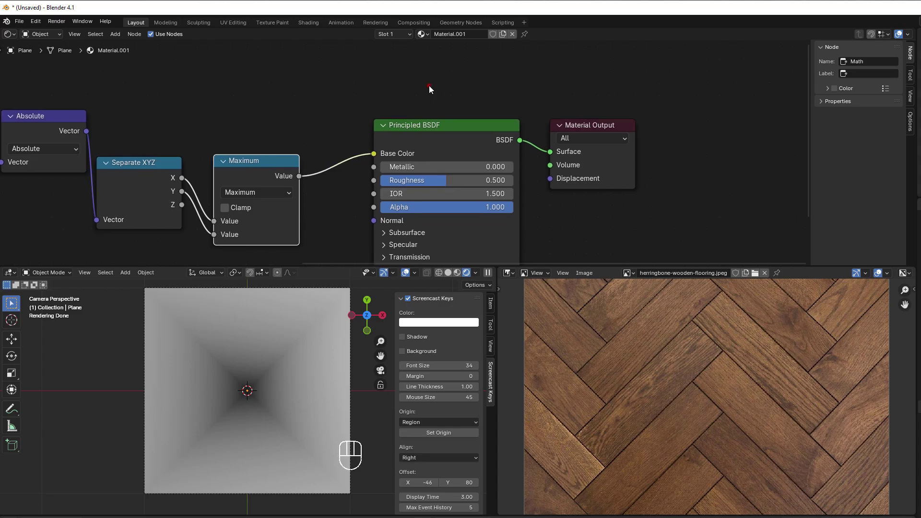
drag(429, 85, 592, 172)
drag(456, 128, 580, 128)
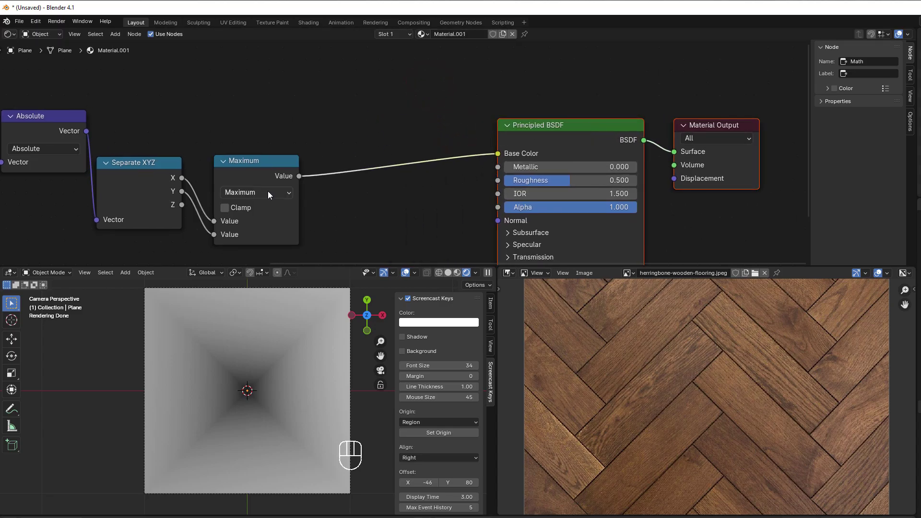
click(257, 160)
key(shift+d)
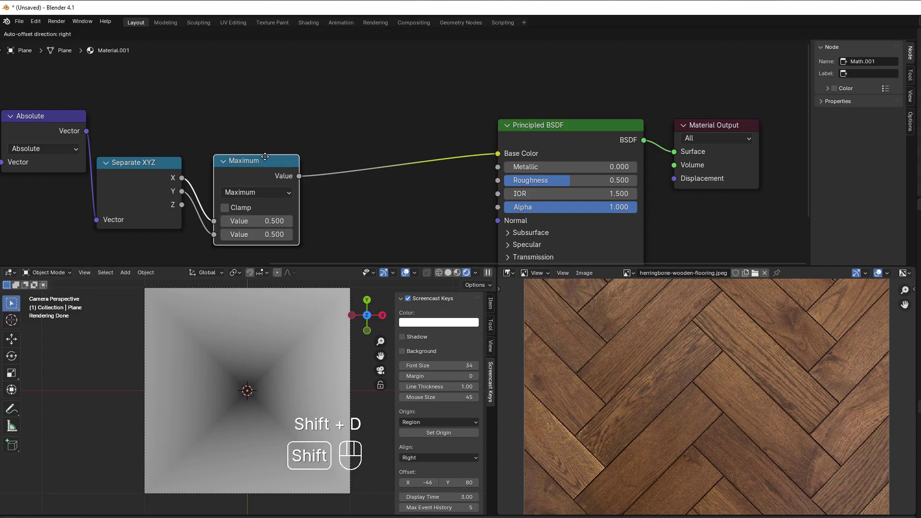
click(363, 105)
click(375, 142)
click(374, 188)
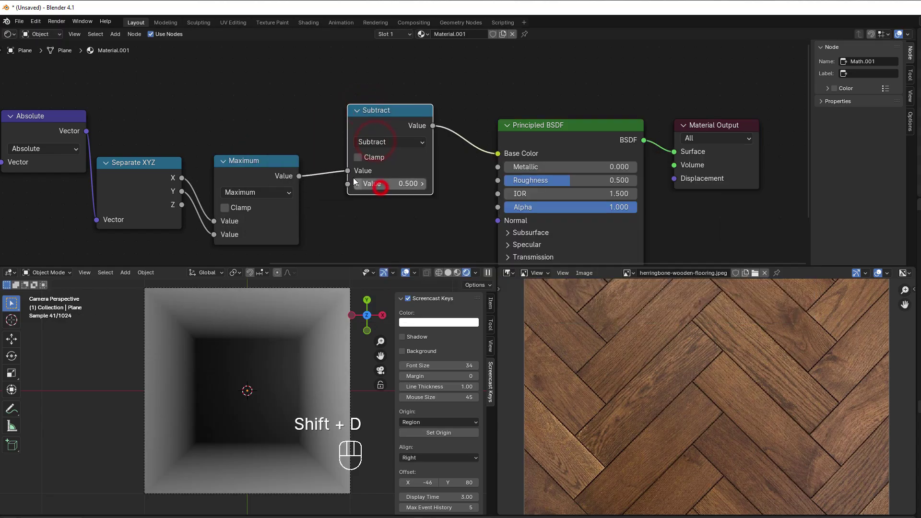
Move the Maximum link to the Subtract node's second value input and set its first value to 1
drag(348, 171, 348, 184)
click(377, 171)
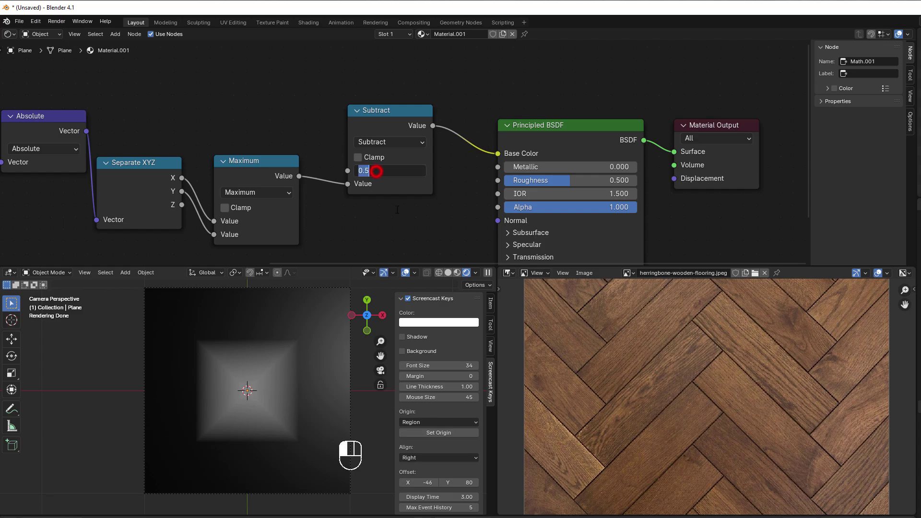
text(1)
click(399, 213)
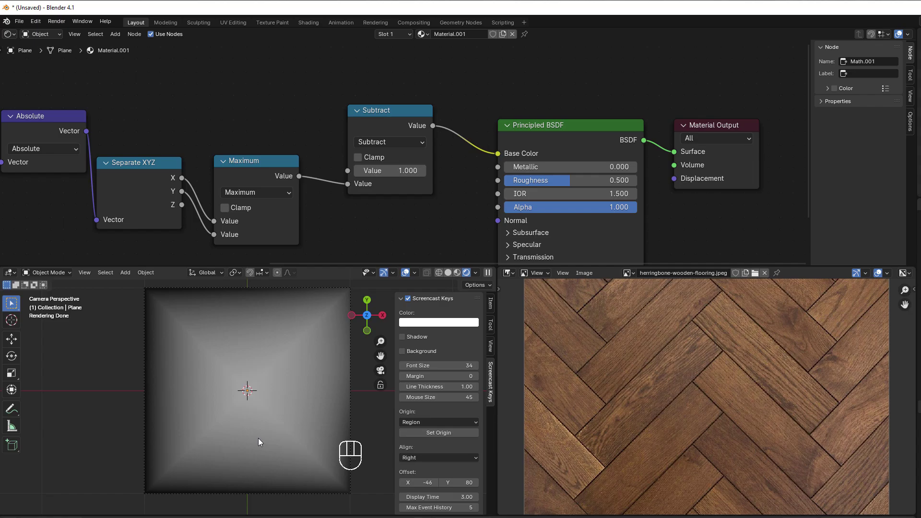
Move the Texture Coordinate node farther from Subtract and add a Vector Math node set to Scale, fed by its UV output
middle_drag(72, 223, 698, 201)
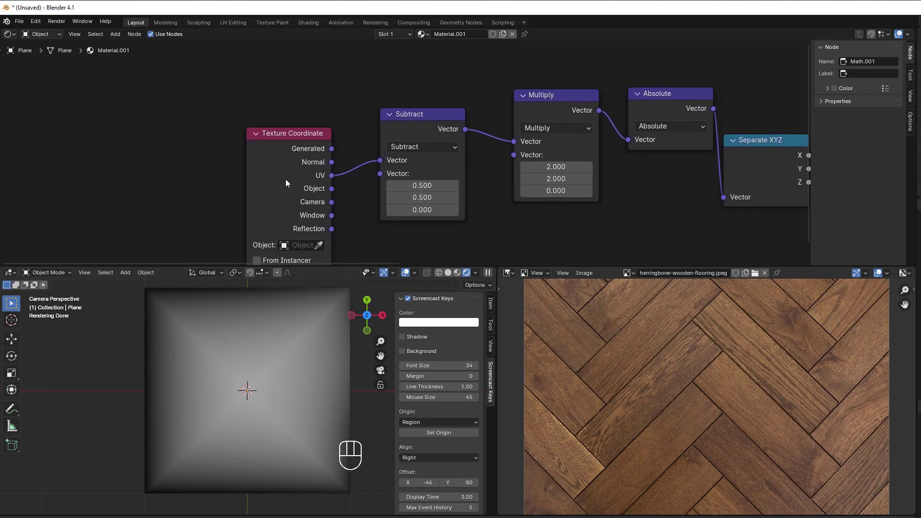
drag(285, 179, 193, 156)
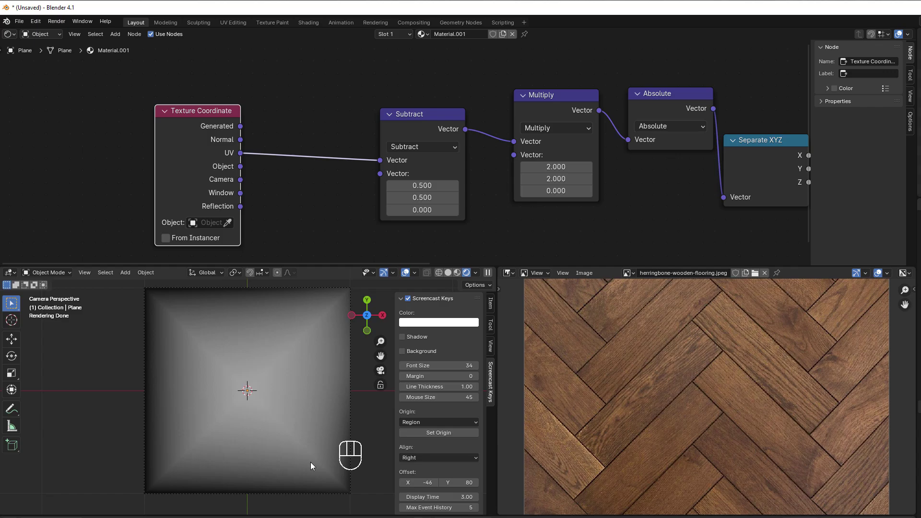
drag(184, 176, 109, 185)
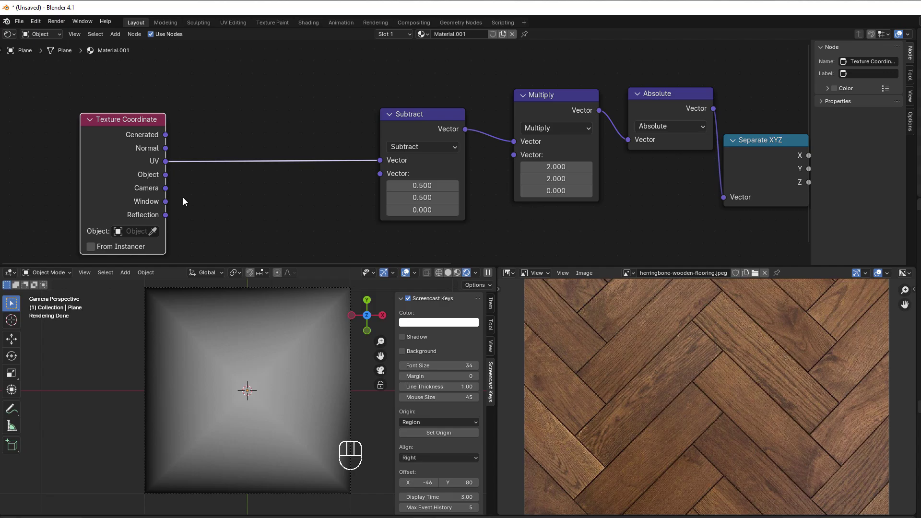
drag(166, 161, 190, 186)
text(scale)
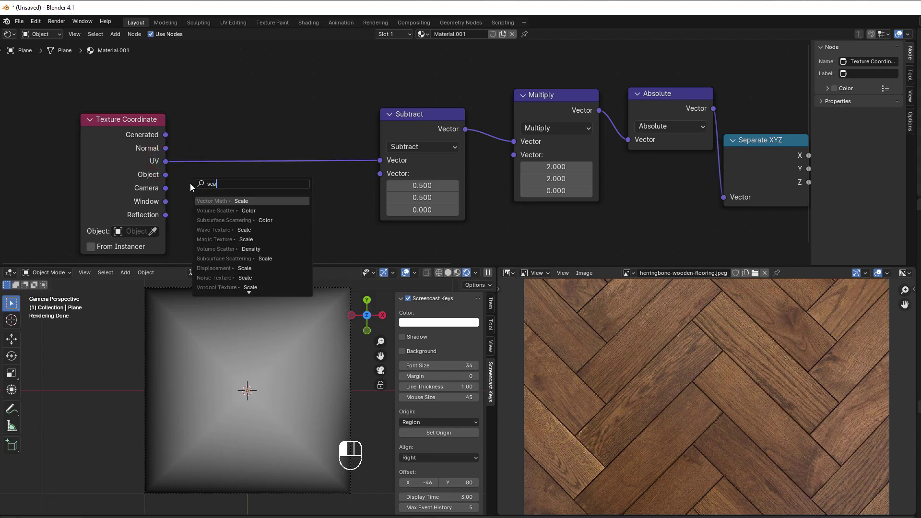
click(226, 201)
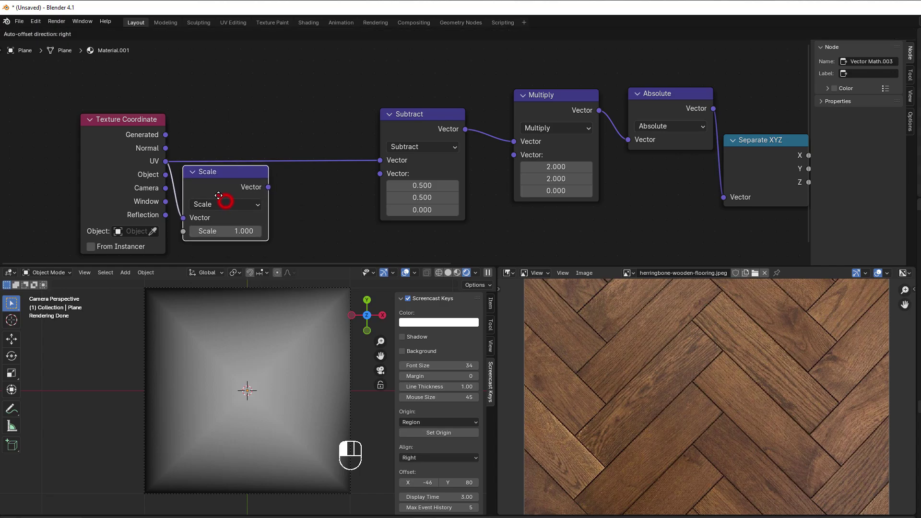
click(271, 191)
Add a Vector Math node set to Fraction, fed by the Scale node, and connect its output to the vector Subtract node
drag(274, 194, 284, 209)
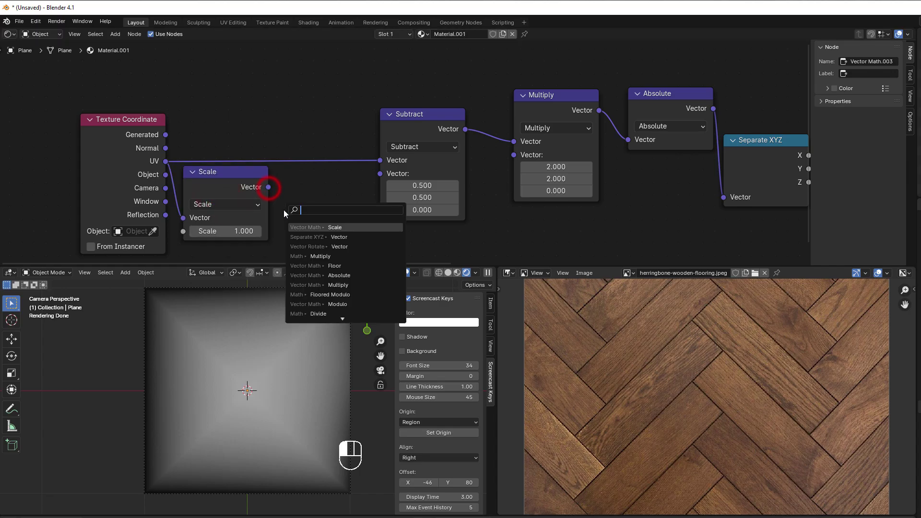
text(fraction)
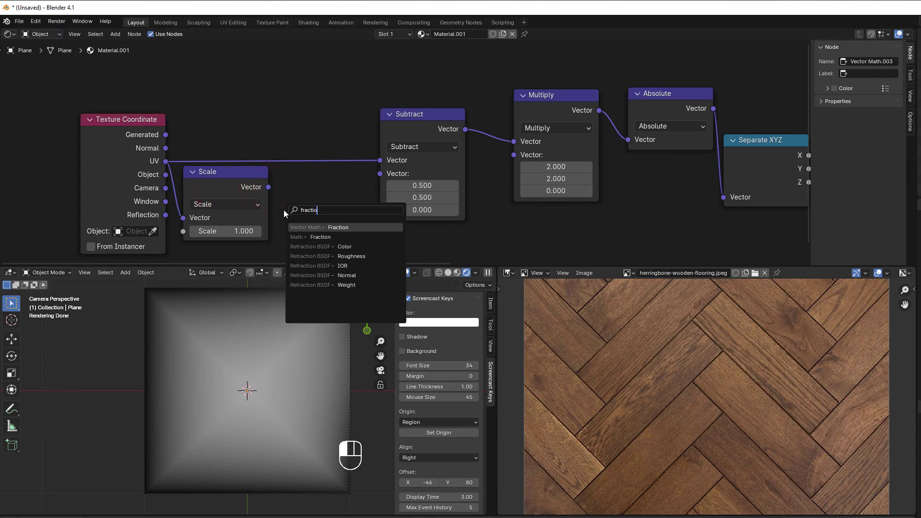
click(309, 226)
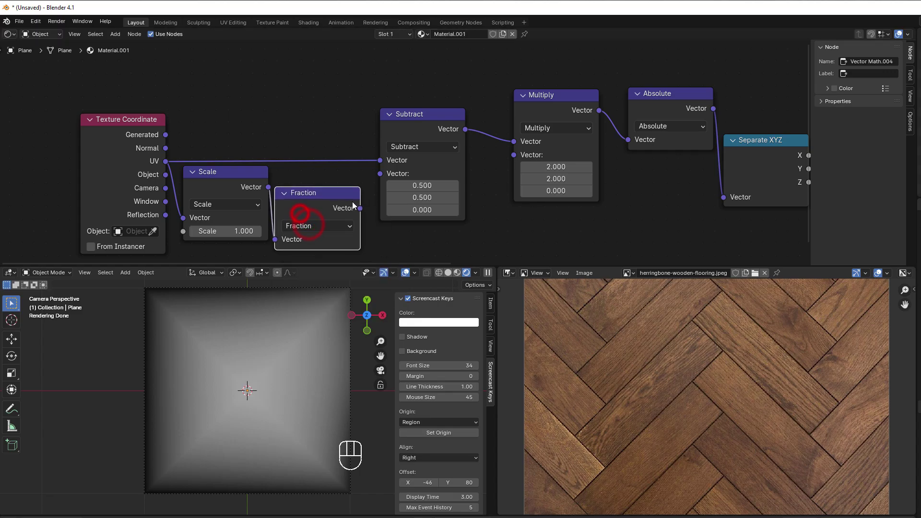
drag(360, 208, 385, 162)
Set the Scale node's factor to 2 and align the Fraction and Scale nodes with the rest of the chain
click(231, 234)
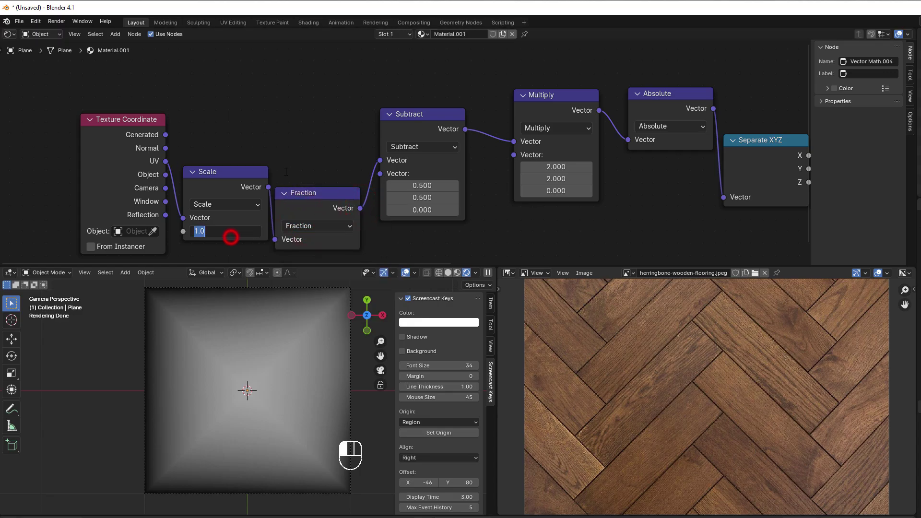
text(2)
click(295, 148)
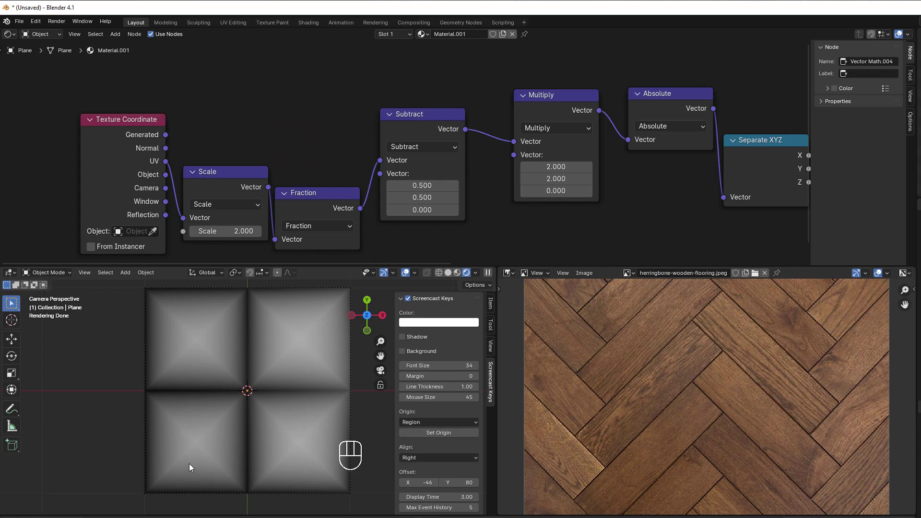
drag(316, 204, 314, 151)
drag(240, 174, 241, 133)
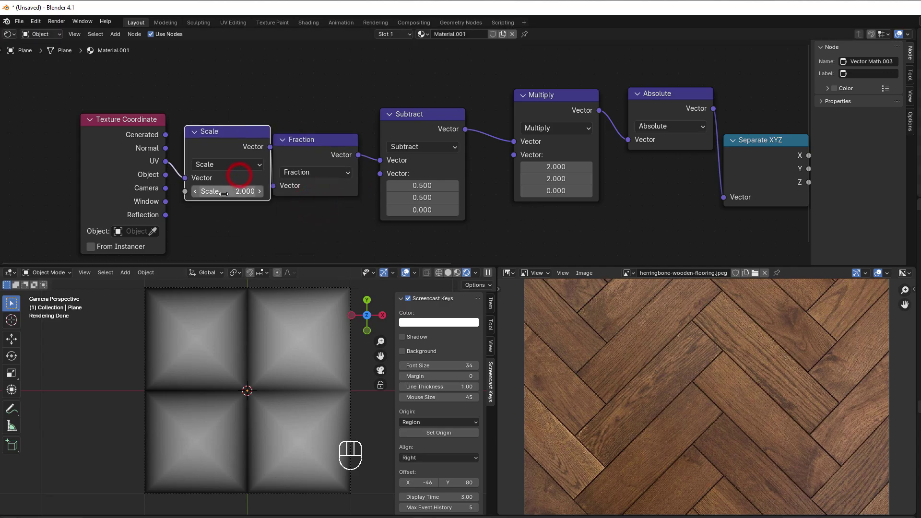
Set the Scale node's factor to 3 and spread the Texture Coordinate and Scale nodes farther apart
double_click(223, 192)
text(3)
key(Return)
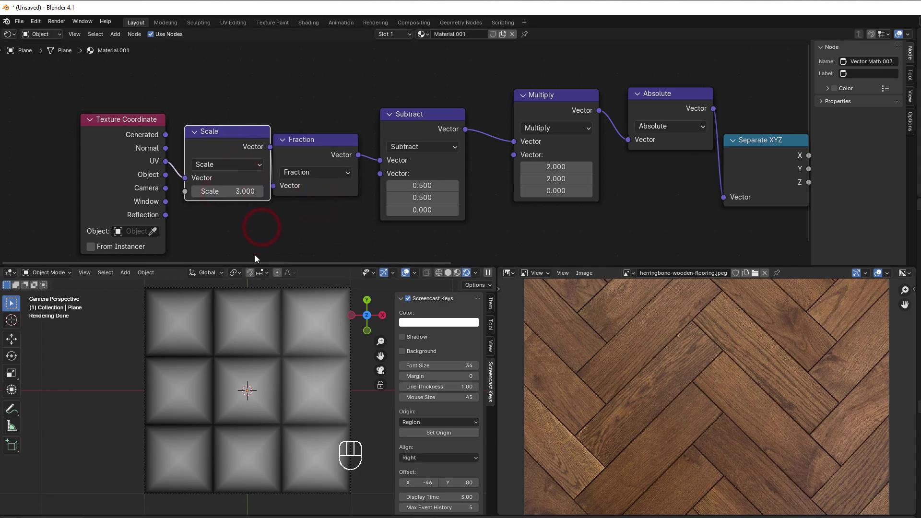
drag(135, 176, 77, 184)
drag(219, 143, 179, 144)
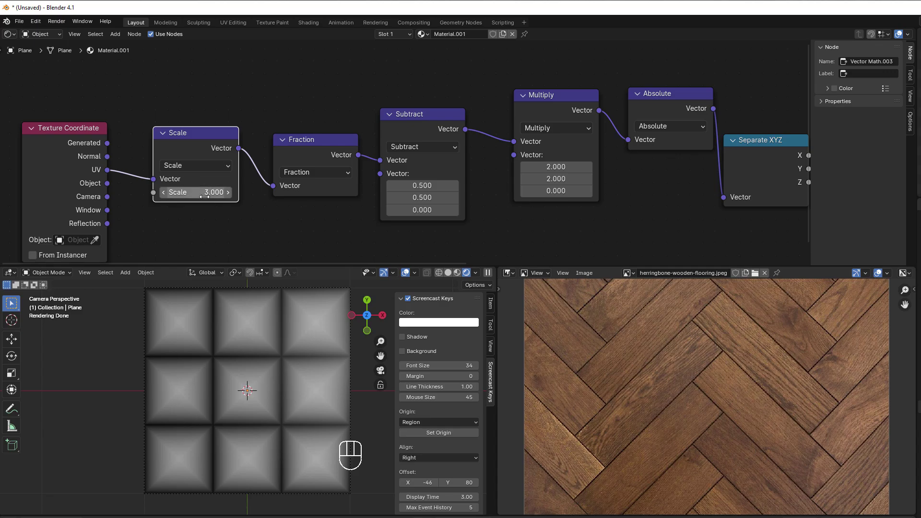
Switch the Scale node's operation to Multiply and set its X and Y factors to 4
click(198, 166)
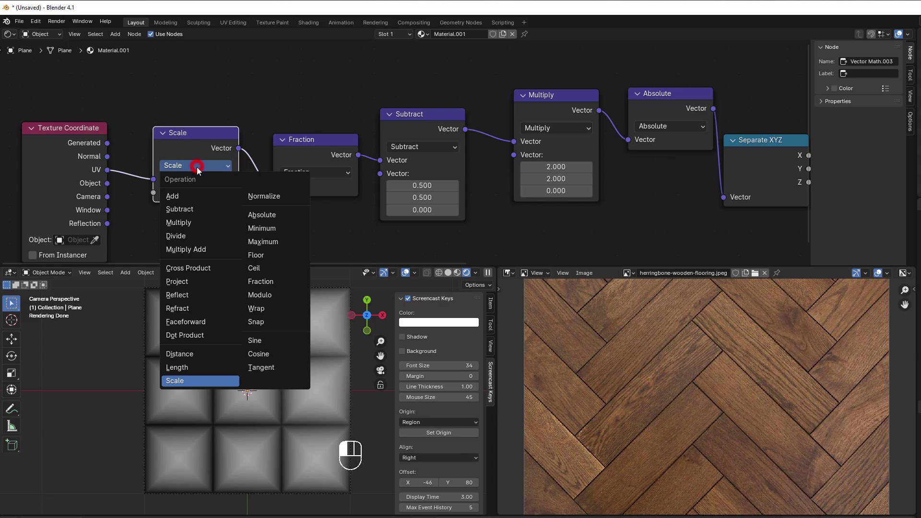
click(198, 221)
click(195, 205)
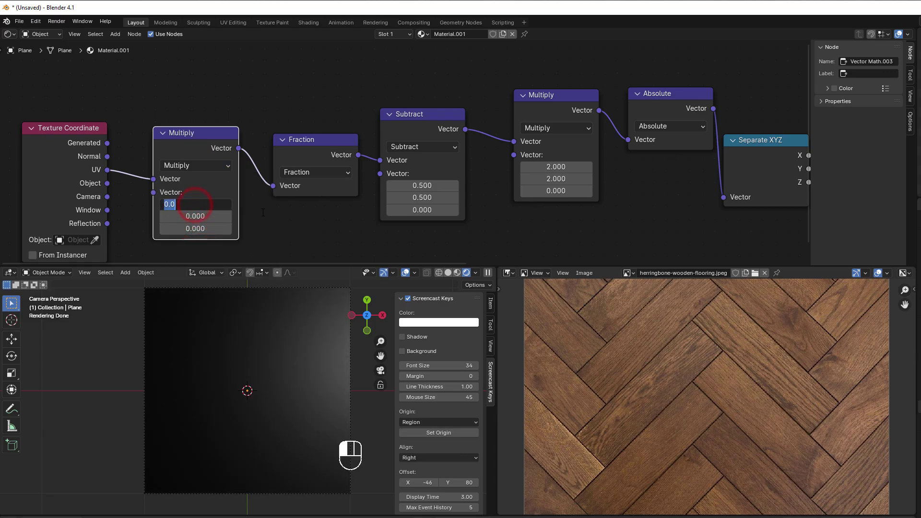
text(4)
click(263, 214)
click(206, 215)
text(4)
click(269, 214)
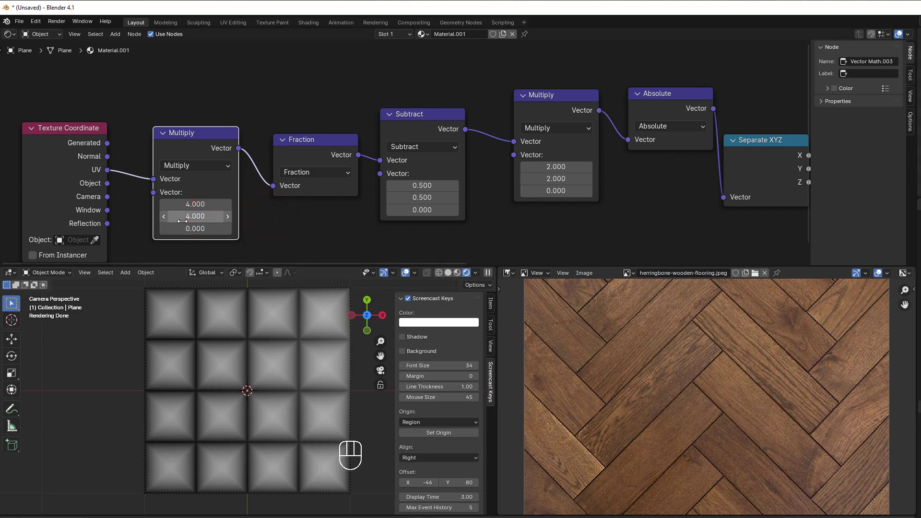
Set the Y factor to 12 and the X factor to 3 on the Multiply node before Fraction
drag(185, 216, 207, 216)
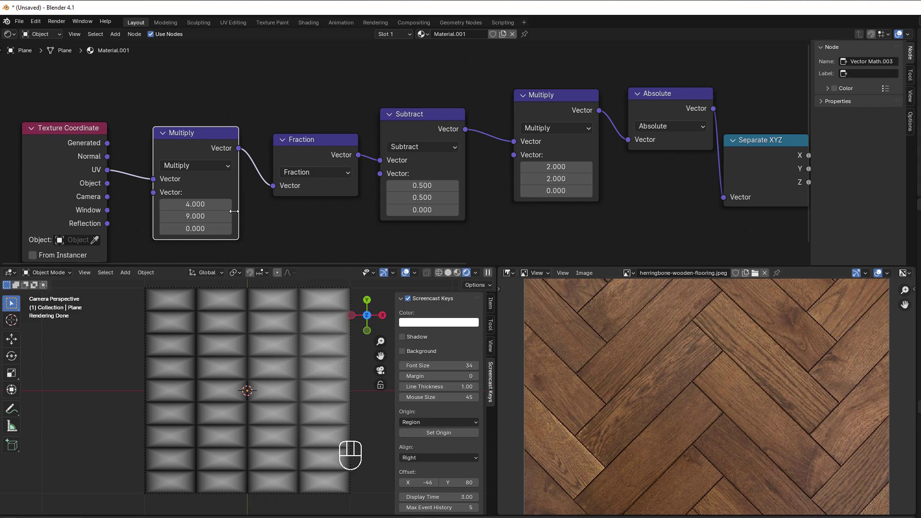
click(195, 217)
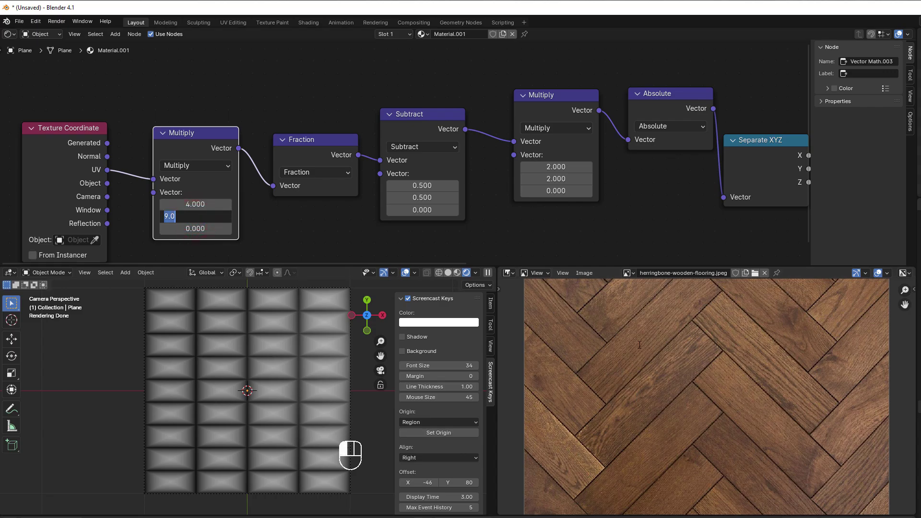
text(12)
click(329, 252)
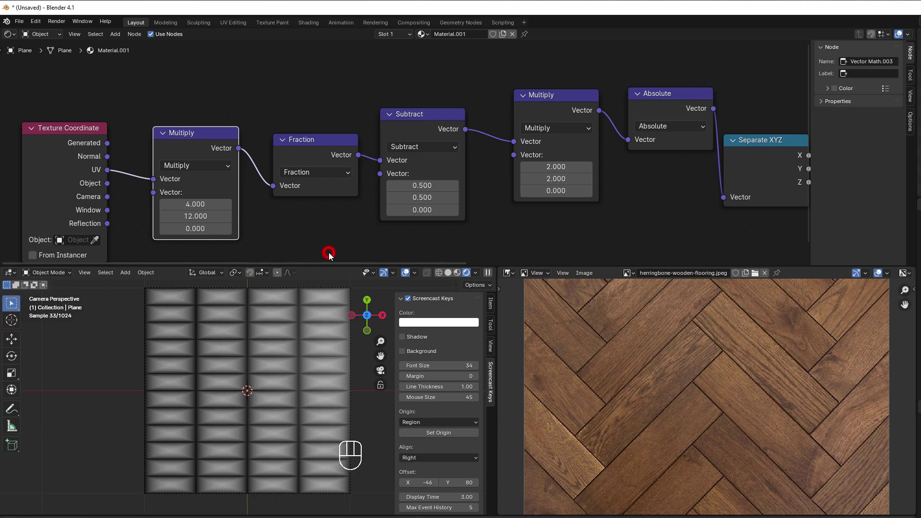
click(209, 206)
text(3)
click(276, 227)
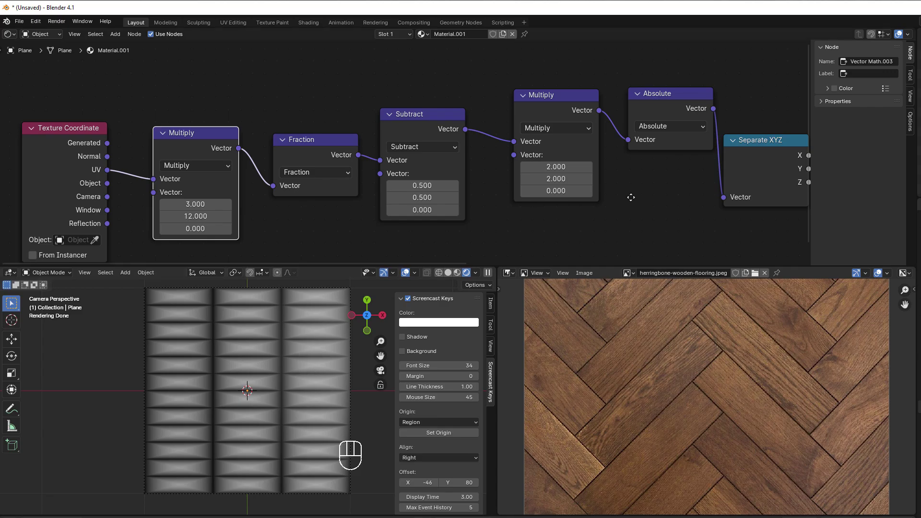
Shift the Principled BSDF and Material Output nodes away from the Math Subtract node to make room between them
middle_drag(631, 197, 185, 222)
middle_drag(504, 204, 243, 210)
drag(468, 88, 647, 192)
drag(509, 139, 647, 118)
click(439, 173)
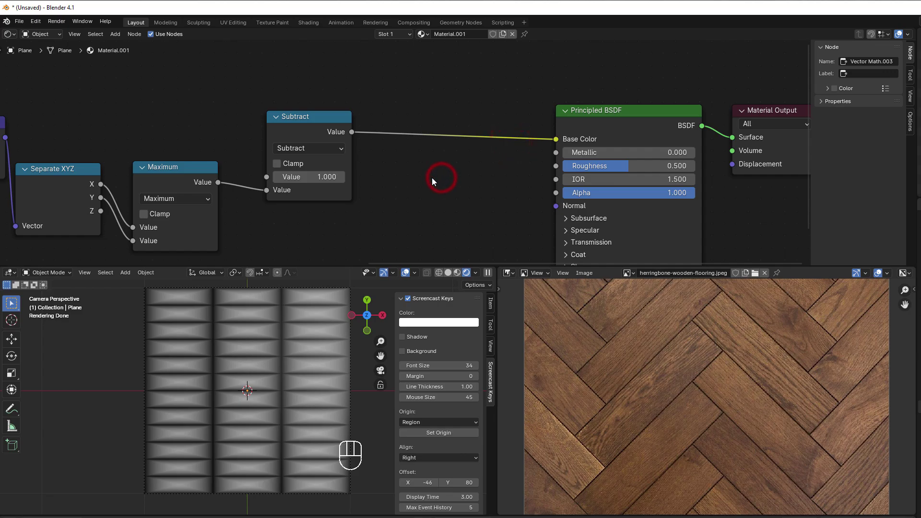
Insert a Map Range node on the link between Subtract and Base Color, and set its From Max to 0.1
key(shift+a)
mouse_move(432, 179)
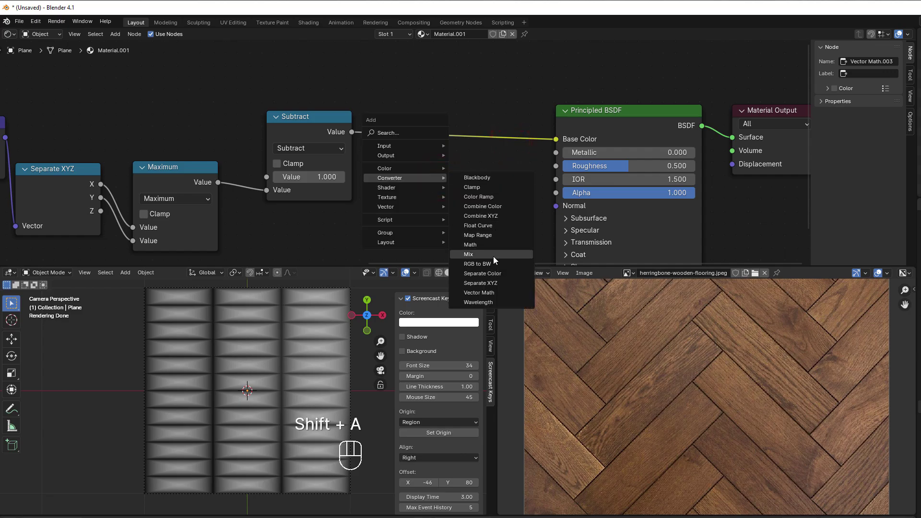
click(491, 235)
click(428, 73)
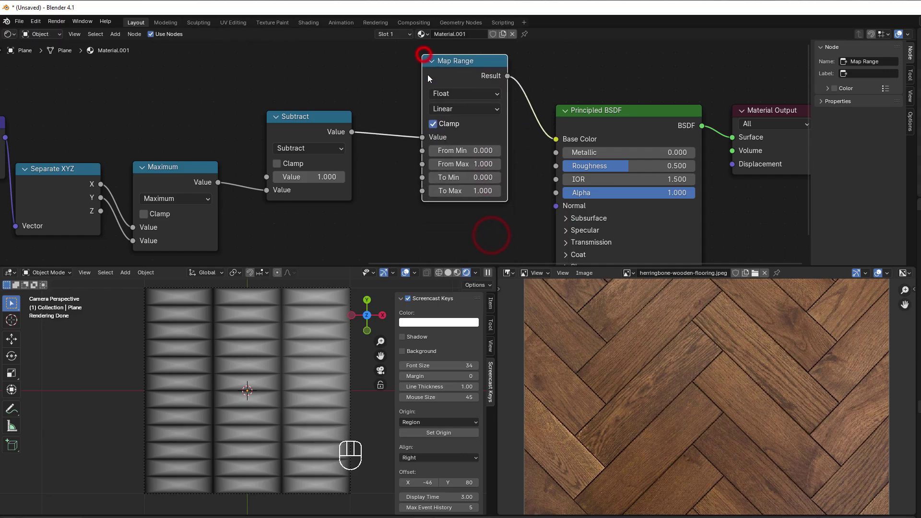
click(434, 165)
click(433, 166)
click(434, 165)
click(433, 165)
click(434, 166)
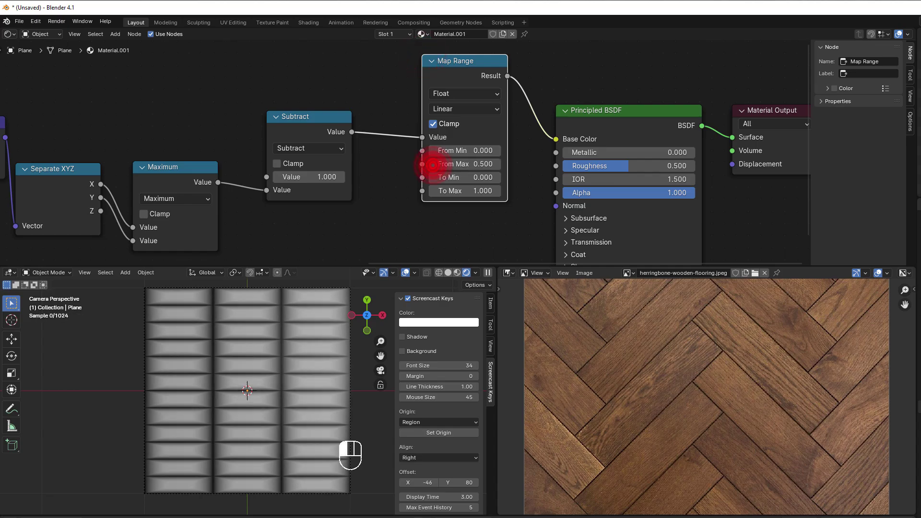
click(433, 165)
click(433, 165)
click(433, 165)
click(433, 164)
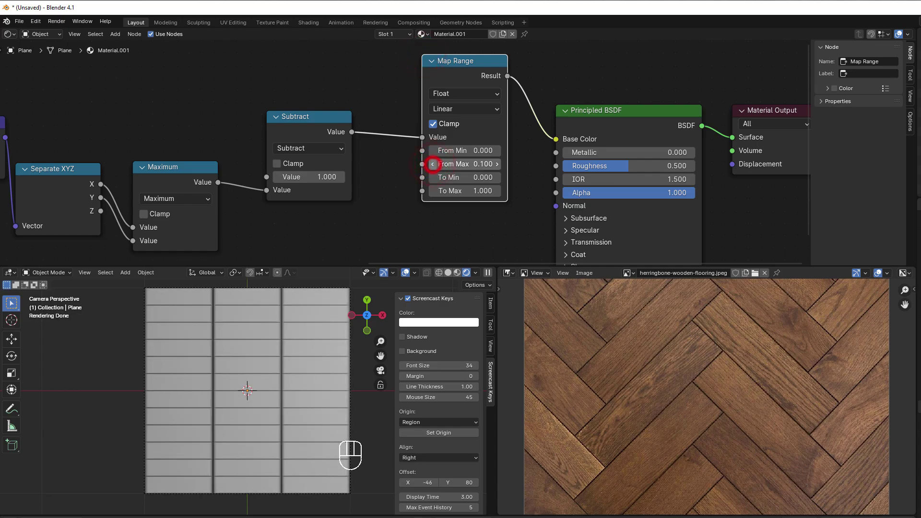
Move the Maximum and Subtract math nodes farther from Separate XYZ to make room for another node
middle_drag(375, 222, 471, 202)
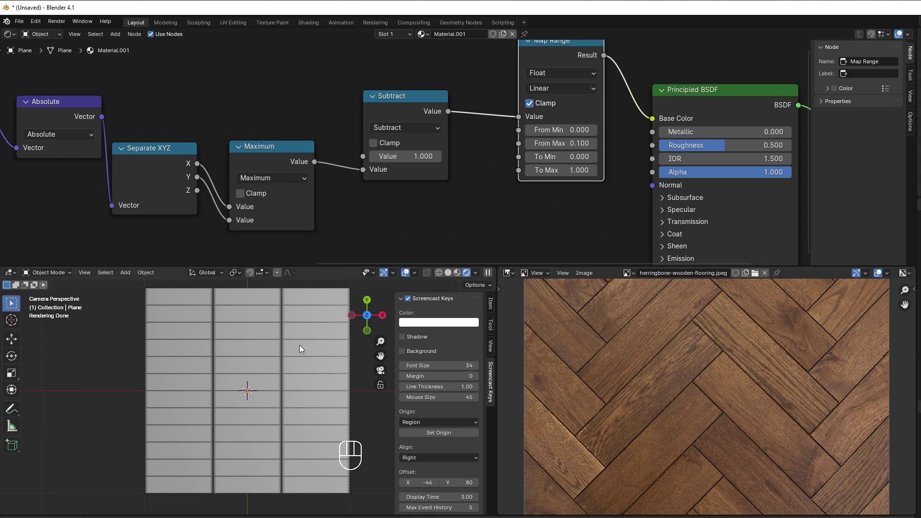
scroll(272, 404, up, 4)
scroll(272, 405, up, 1)
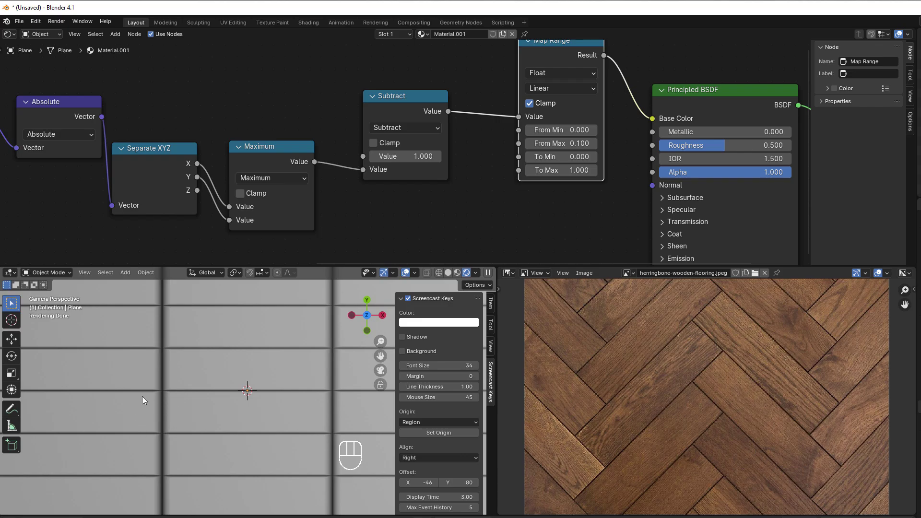
drag(240, 163, 276, 118)
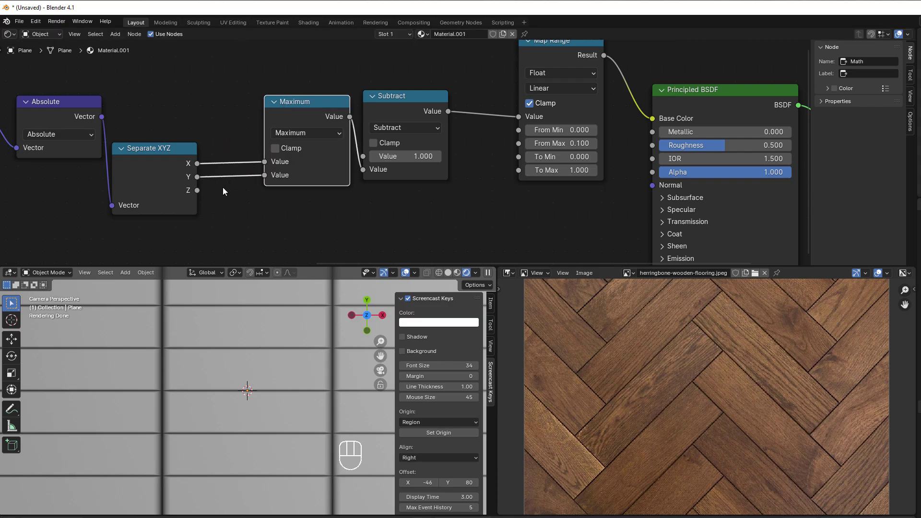
drag(400, 114, 432, 109)
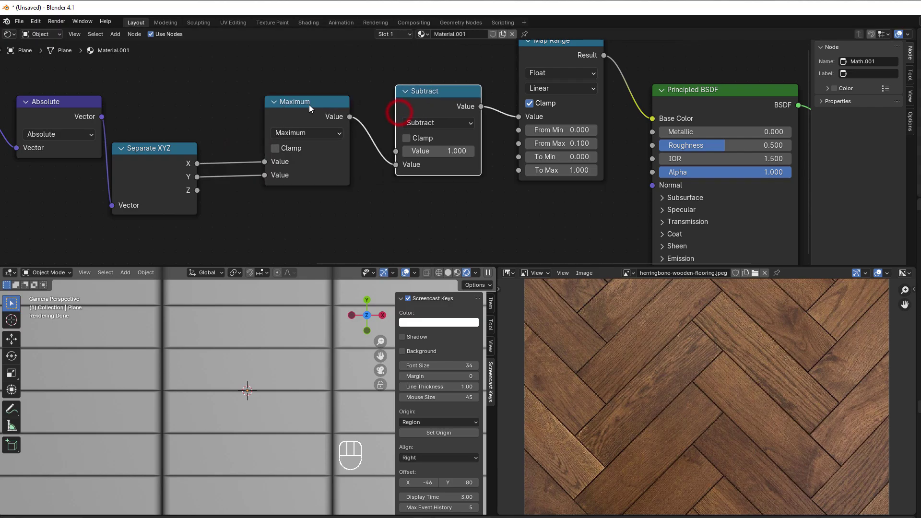
drag(315, 106, 336, 110)
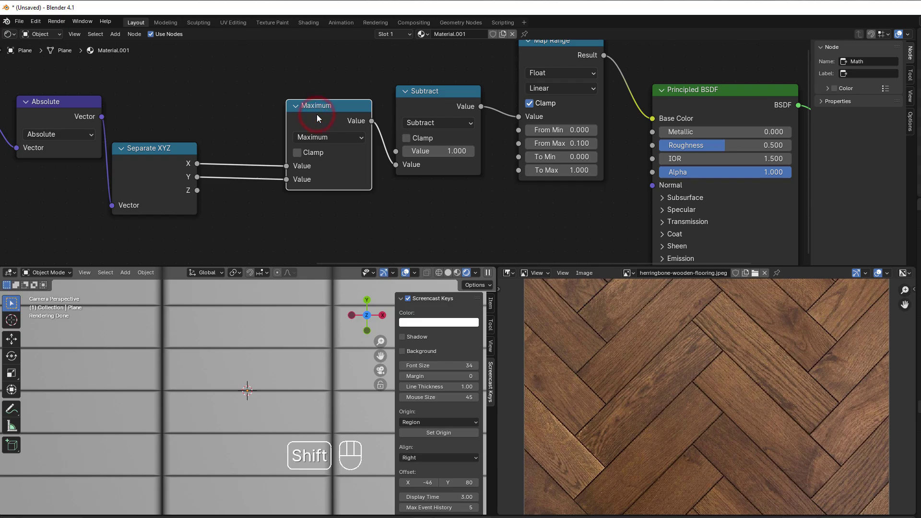
Duplicate the Maximum node onto the Separate XYZ Y link, switch the copy to Multiply, and set its value to 1
key(shift+d)
click(236, 191)
click(274, 212)
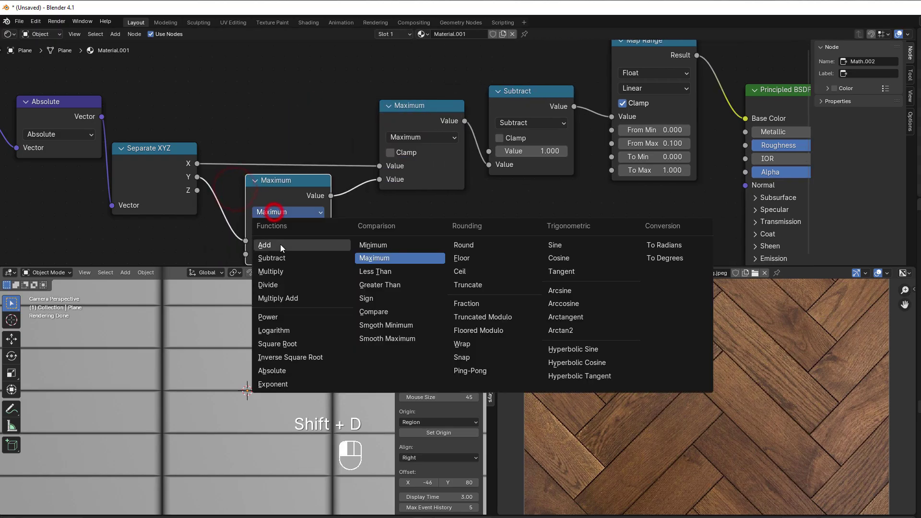
click(283, 270)
middle_drag(309, 254, 308, 213)
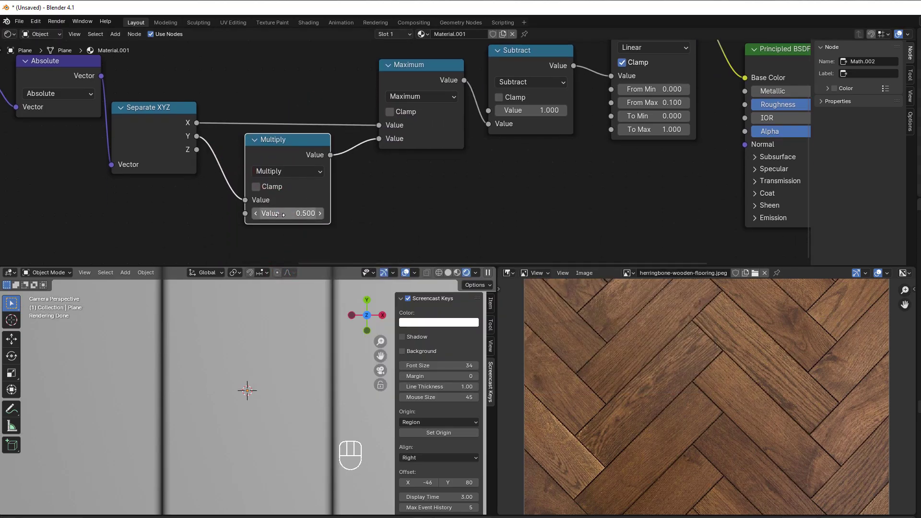
drag(282, 214, 283, 214)
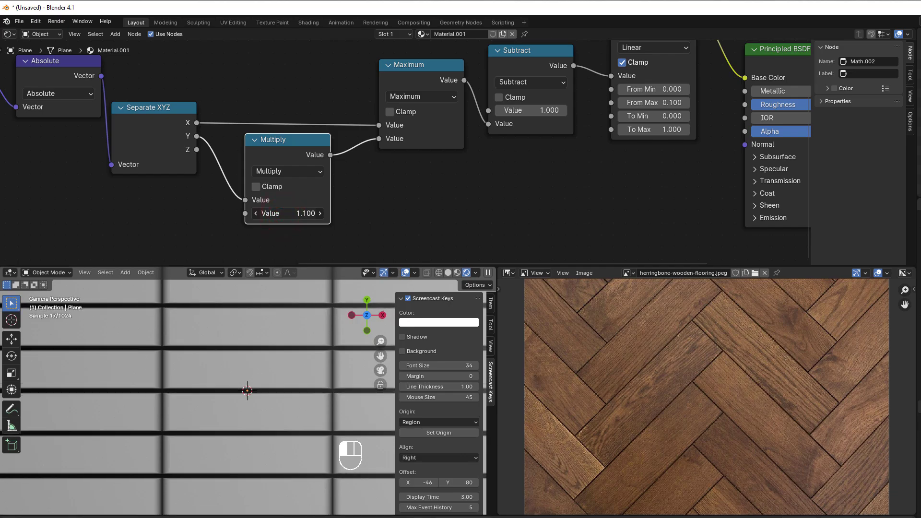
click(253, 216)
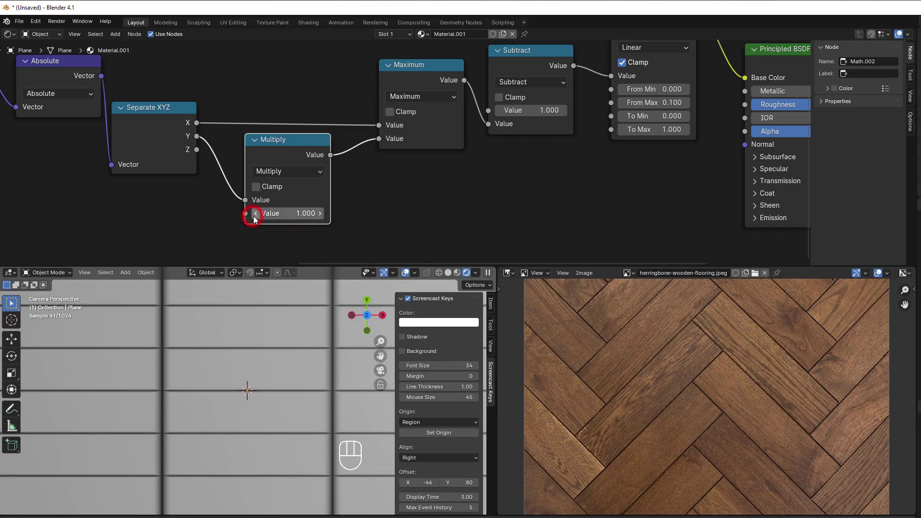
Connect Separate XYZ's Y output directly to Maximum and insert the Multiply node on the X link instead
middle_drag(342, 206, 325, 224)
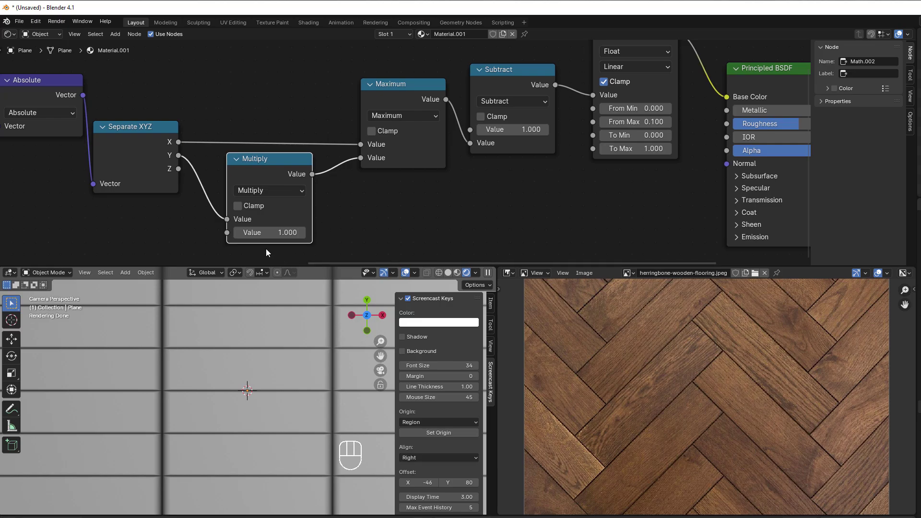
drag(226, 215, 358, 159)
drag(282, 162, 285, 93)
mouse_move(267, 163)
mouse_down()
mouse_move(279, 162)
mouse_move(267, 163)
mouse_up()
drag(267, 91, 268, 67)
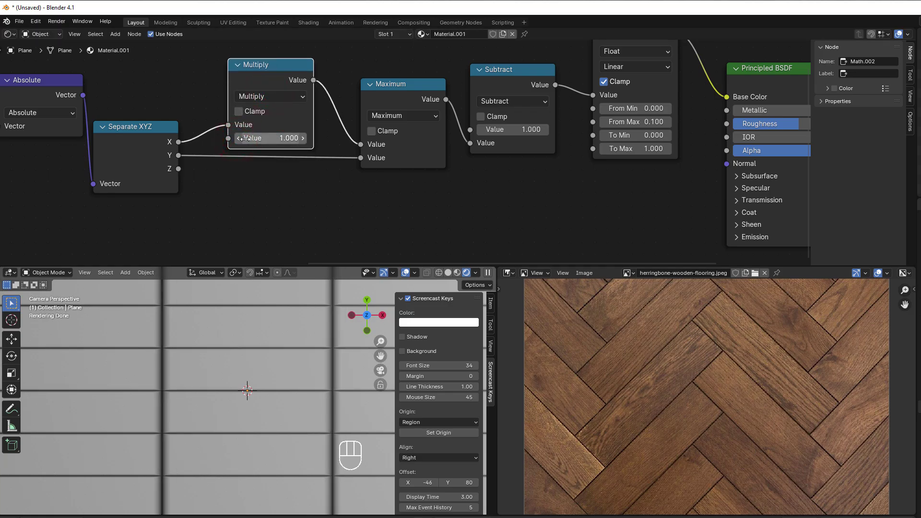
Try 0.95 and 0.94 as the value of the Multiply node on the X link to even out the plank gaps
drag(265, 140, 231, 147)
click(239, 139)
click(246, 140)
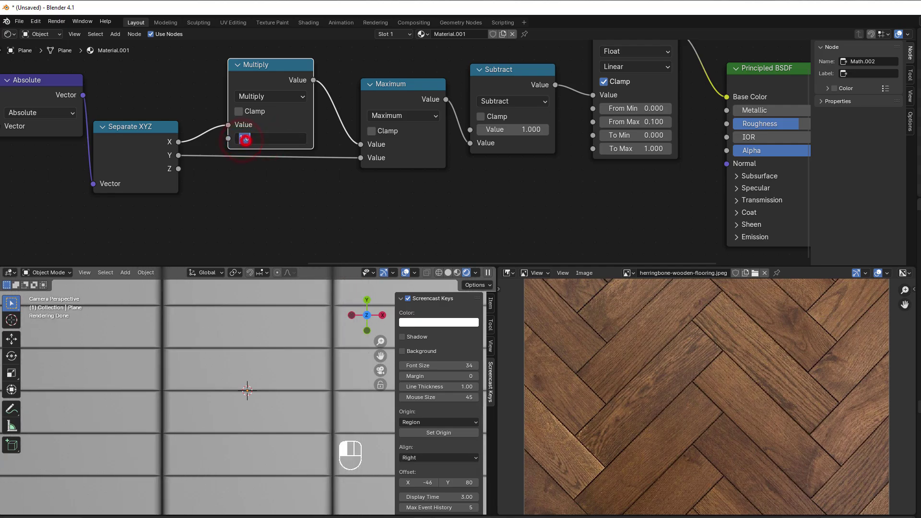
text(0.950)
key(Return)
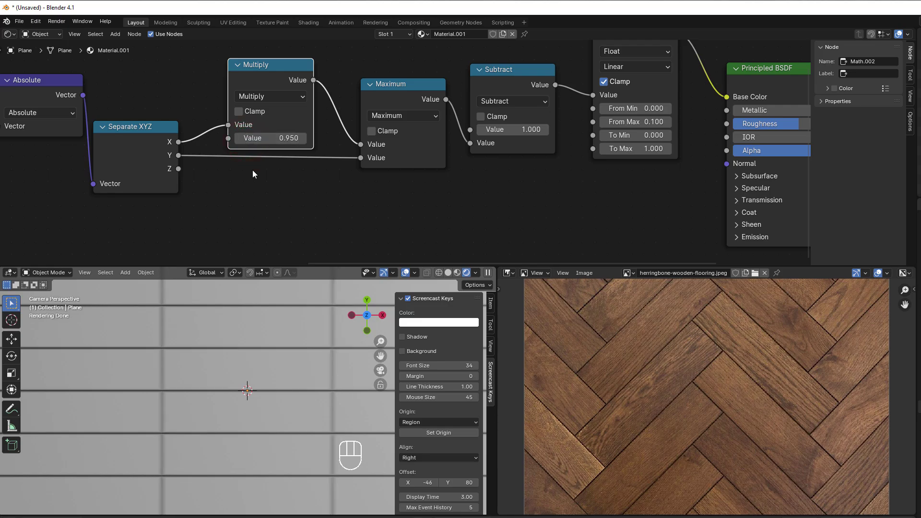
click(279, 137)
drag(254, 137, 249, 137)
text(4)
key(Return)
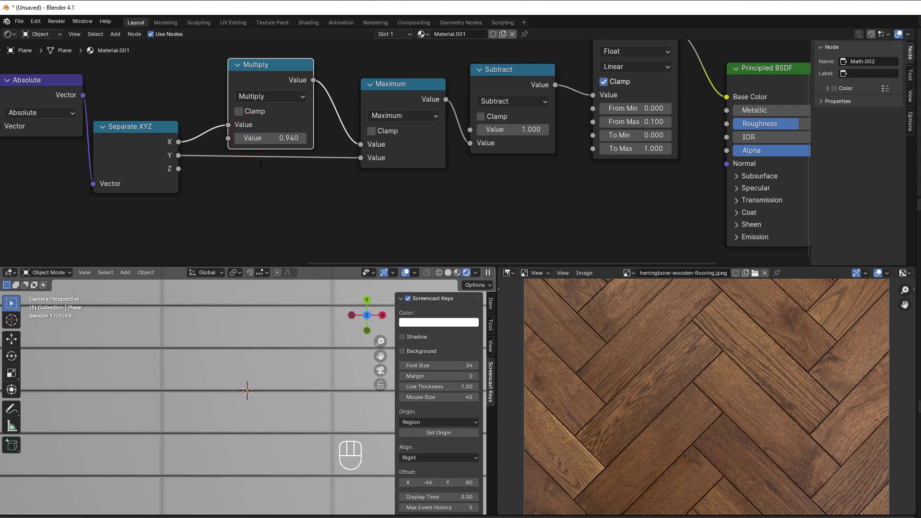
Insert a new Math node on the link between Subtract and Map Range
middle_drag(369, 209, 238, 257)
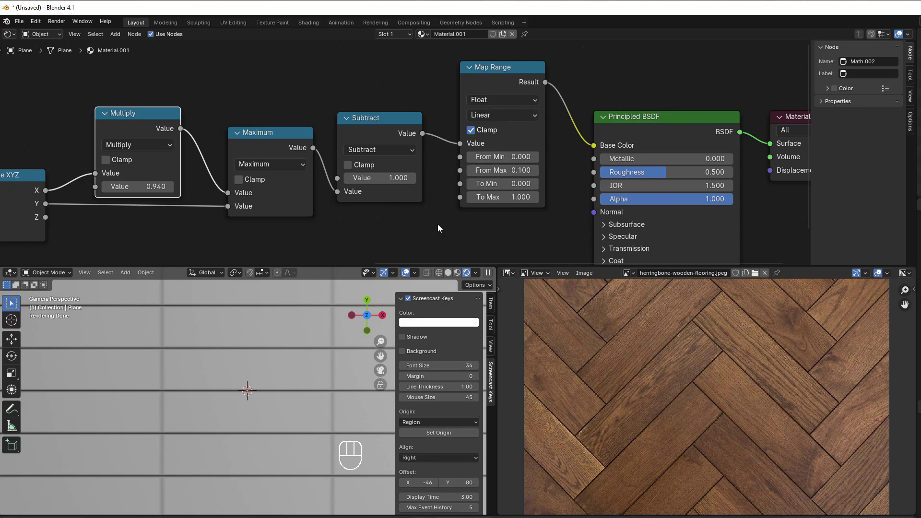
key(shift+a)
mouse_move(438, 224)
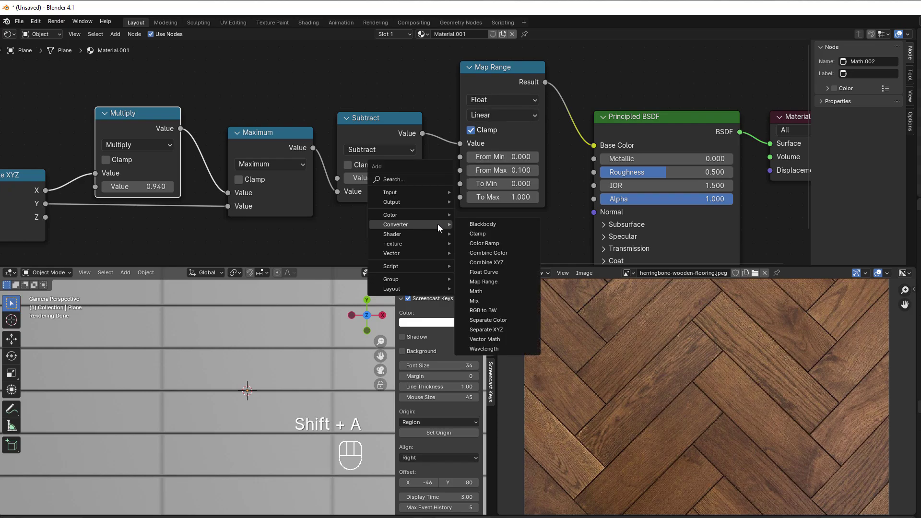
click(487, 291)
click(424, 116)
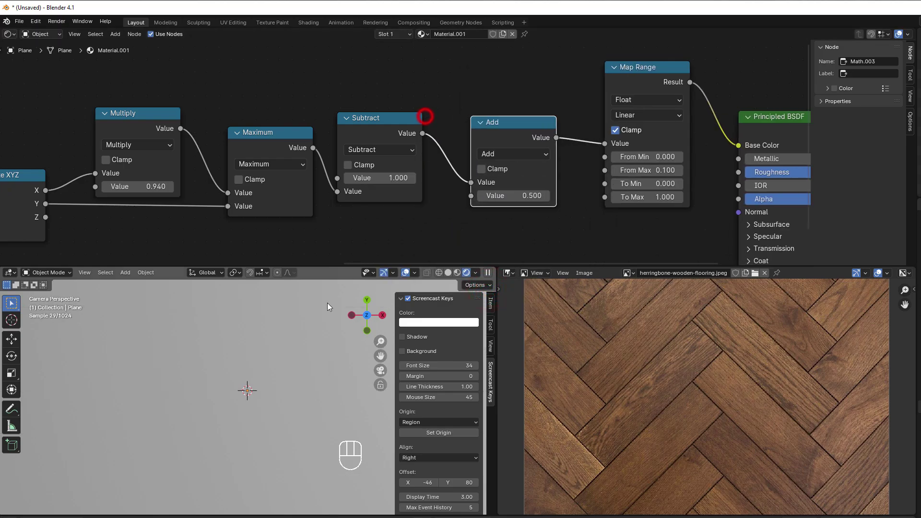
Connect the Add node's Value output straight to Base Color and move the Map Range node out of the way
middle_drag(567, 226, 497, 236)
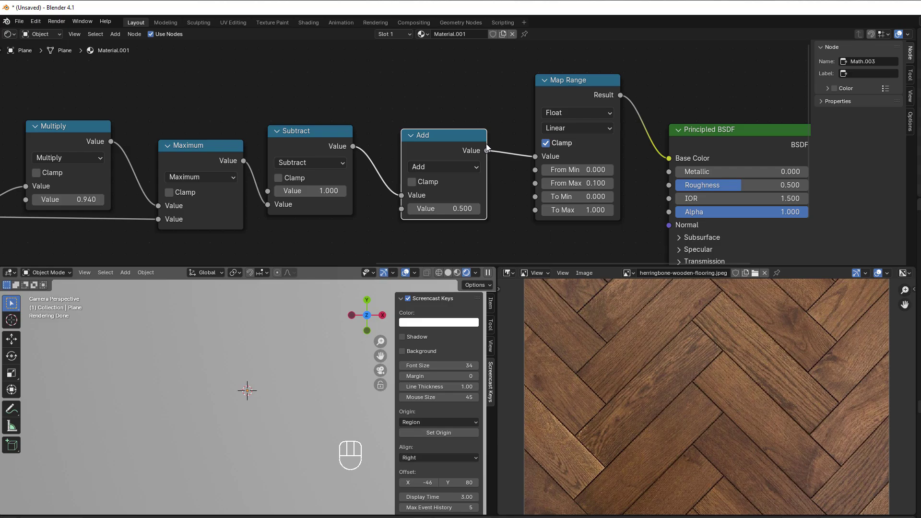
drag(487, 149, 668, 158)
drag(580, 93, 586, 76)
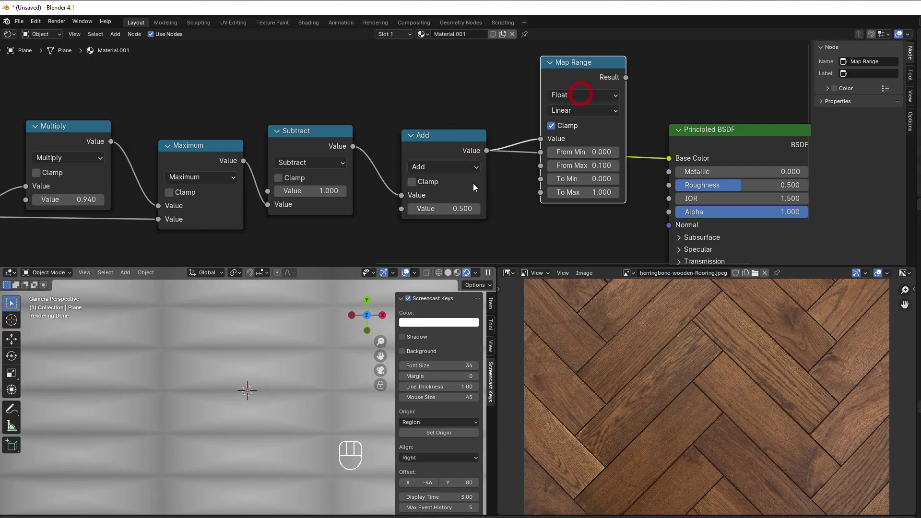
Change the Add node's operation to Greater Than with a threshold of 0.1 for sharp plank gaps
click(432, 166)
click(518, 226)
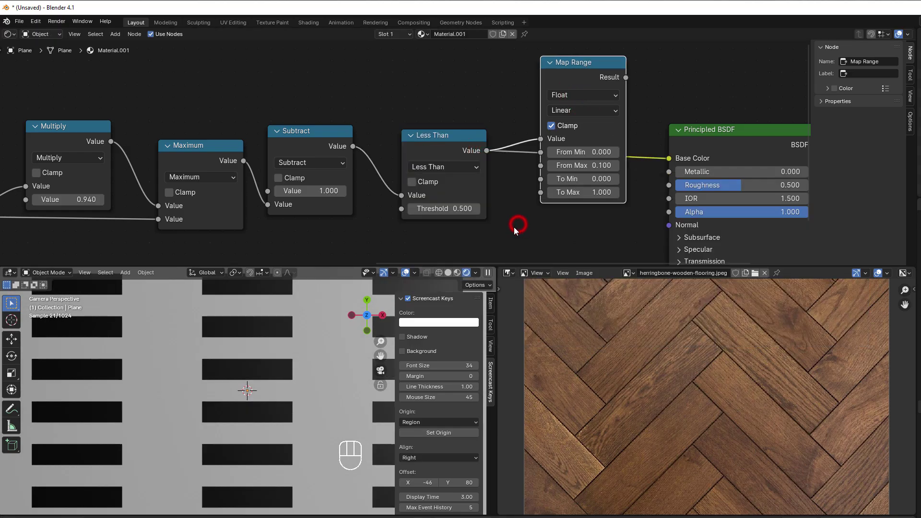
mouse_move(440, 208)
mouse_down()
mouse_move(456, 208)
mouse_move(435, 208)
mouse_up()
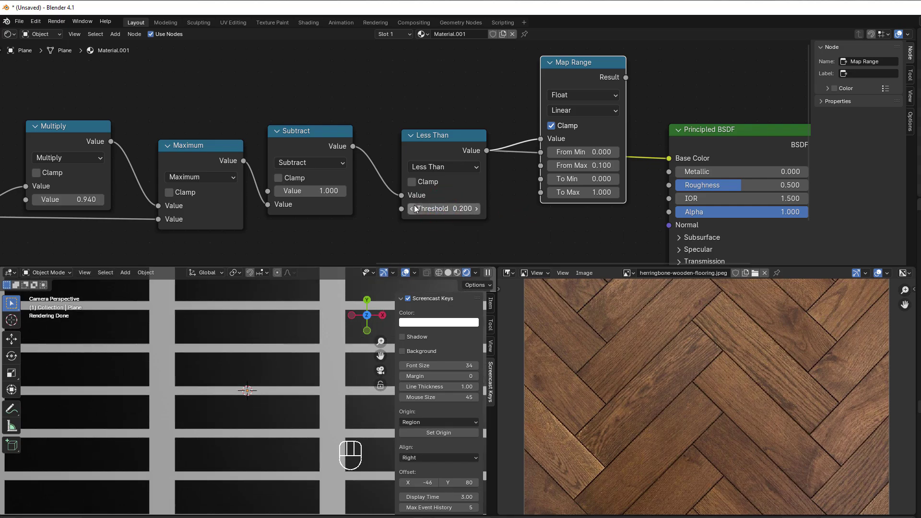
click(442, 166)
click(526, 238)
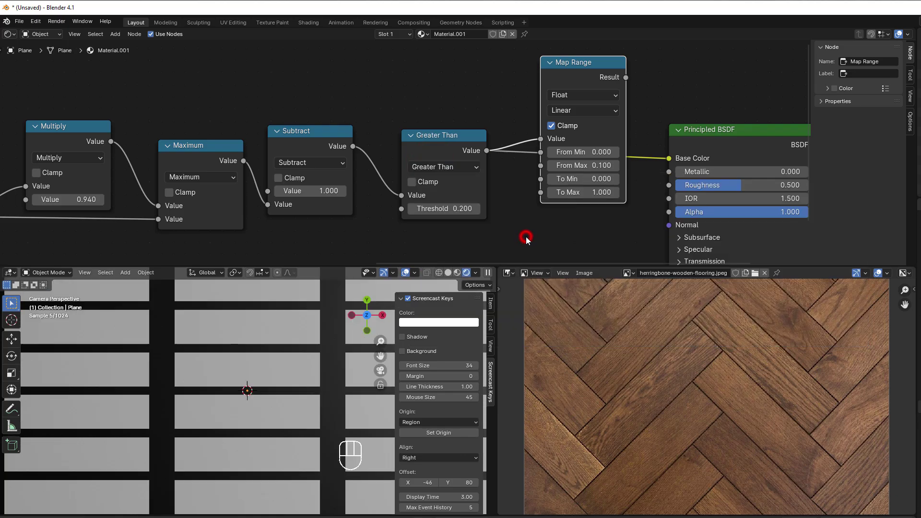
click(411, 209)
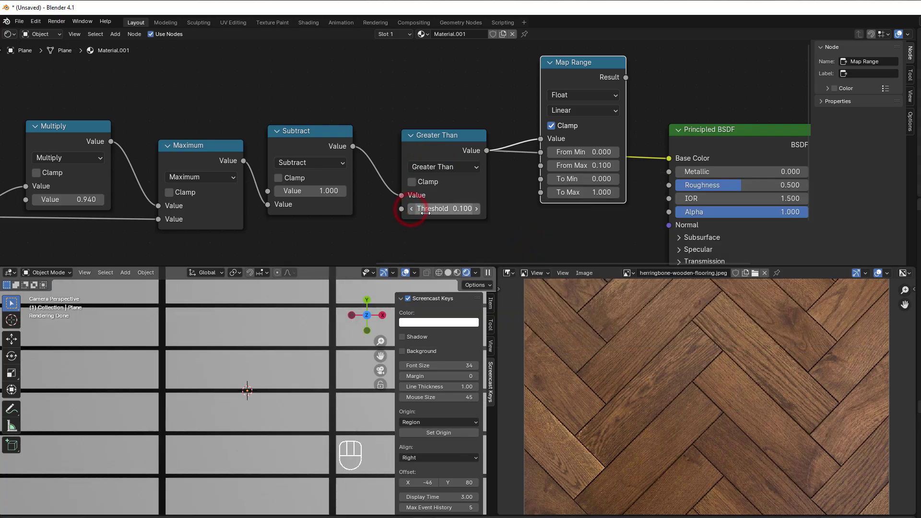
Try values of 0.95 and 0.92 on the Multiply node after Separate XYZ's X output
scroll(284, 226, down, 1)
middle_drag(284, 226, 512, 202)
scroll(345, 187, up, 2)
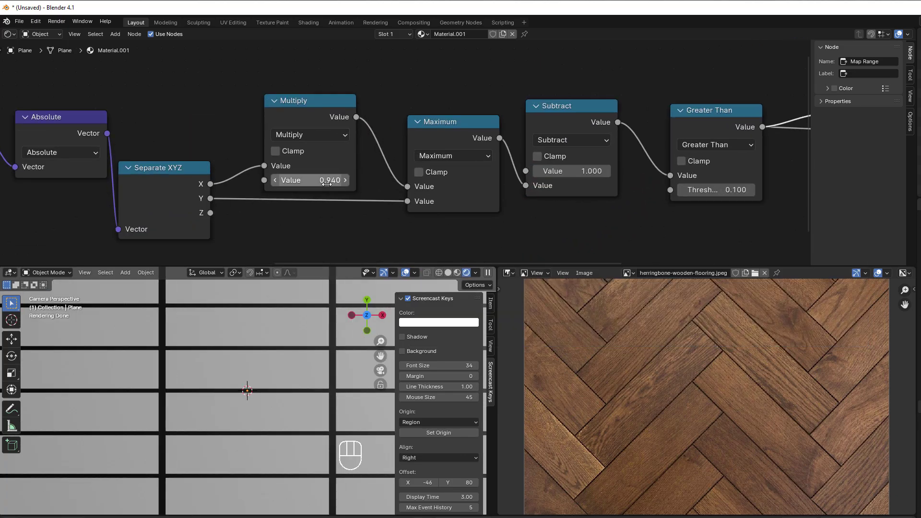
click(330, 182)
drag(286, 181, 316, 210)
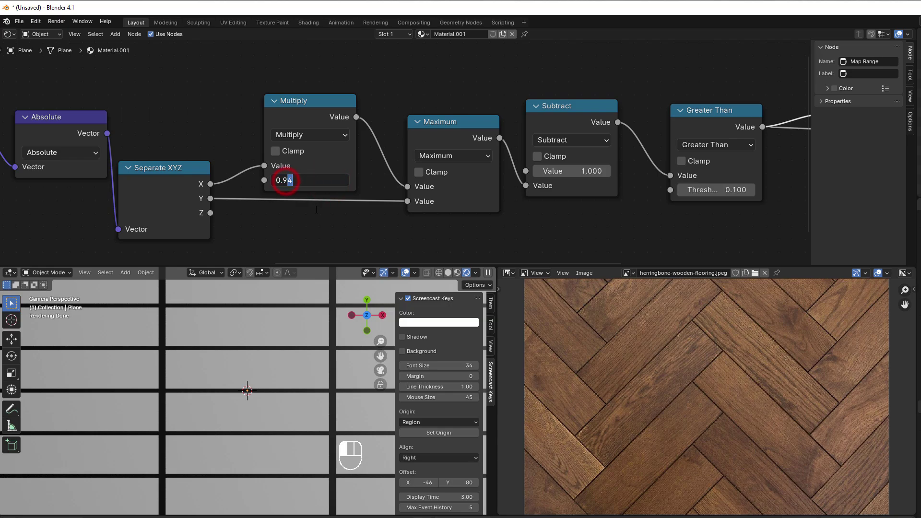
text(5)
click(315, 209)
click(295, 180)
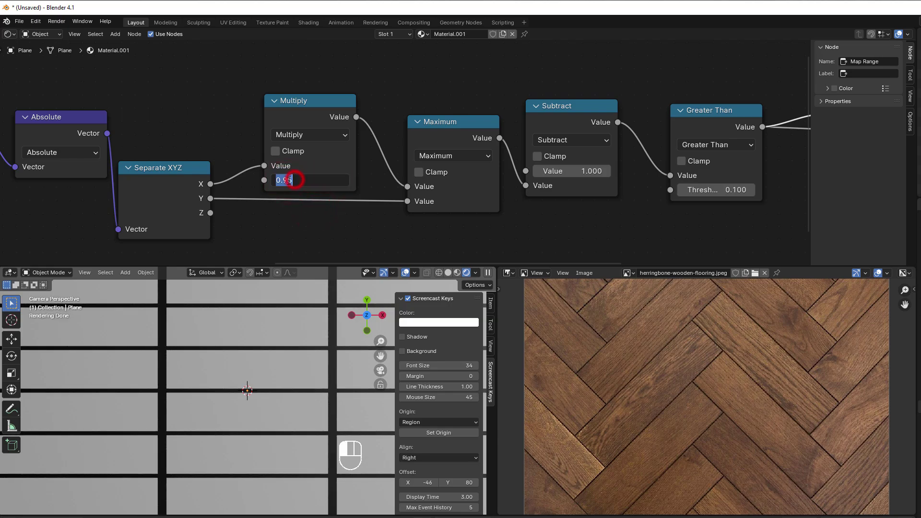
drag(287, 181, 302, 184)
text(2)
click(306, 206)
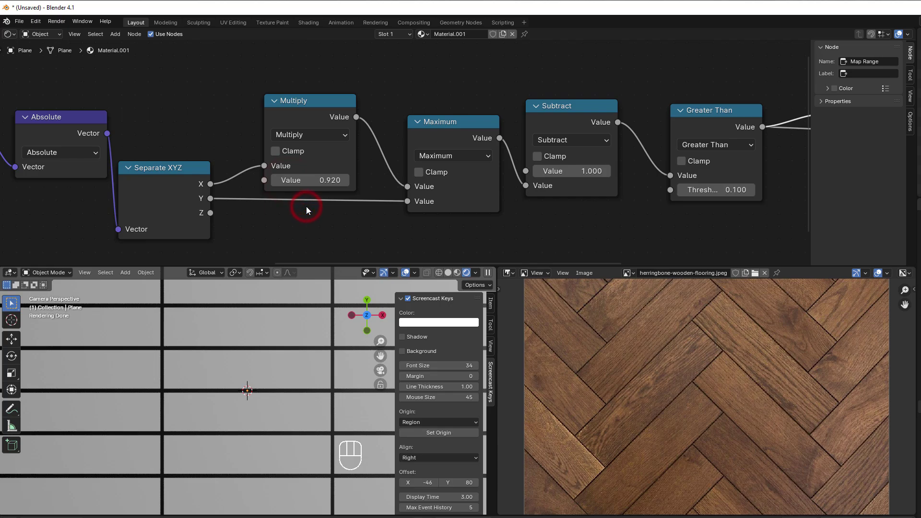
Set the Multiply node on the X link to 0.93 and nudge the node slightly into place
double_click(294, 181)
drag(289, 181, 303, 205)
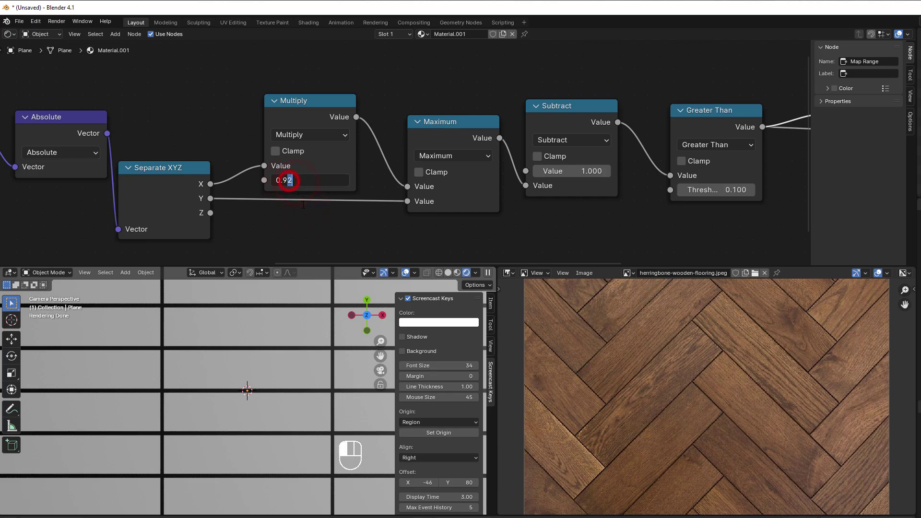
text(3)
click(303, 205)
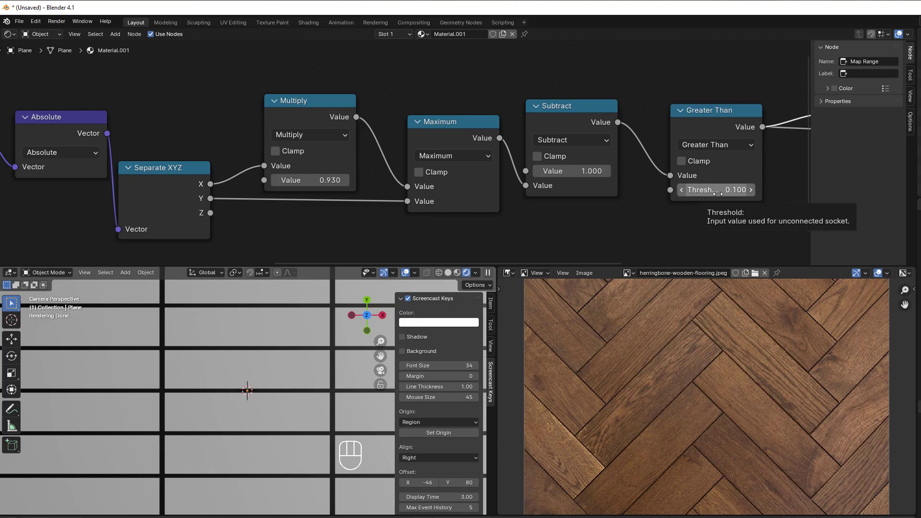
drag(299, 105, 302, 109)
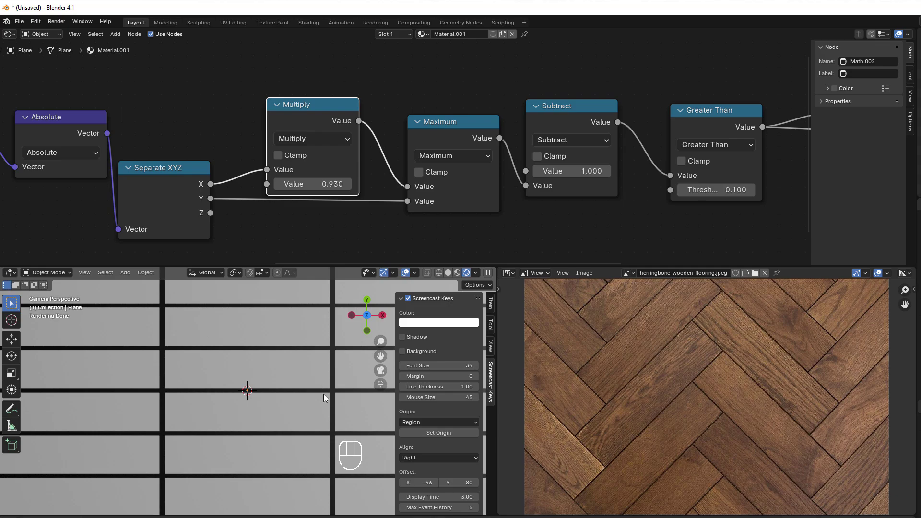
Delete the unused Map Range node
scroll(777, 193, down, 4)
middle_drag(778, 193, 502, 209)
click(559, 86)
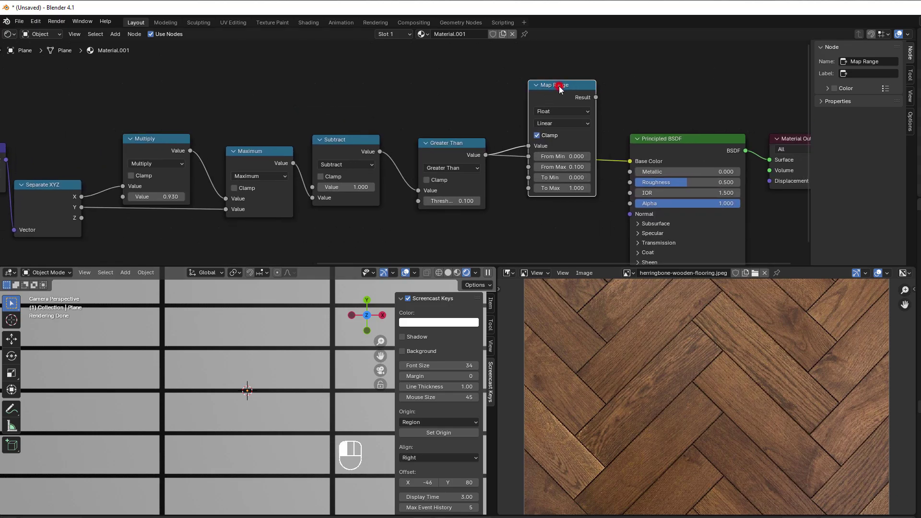
key(Delete)
scroll(254, 183, down, 4)
middle_drag(243, 183, 425, 147)
scroll(210, 372, down, 3)
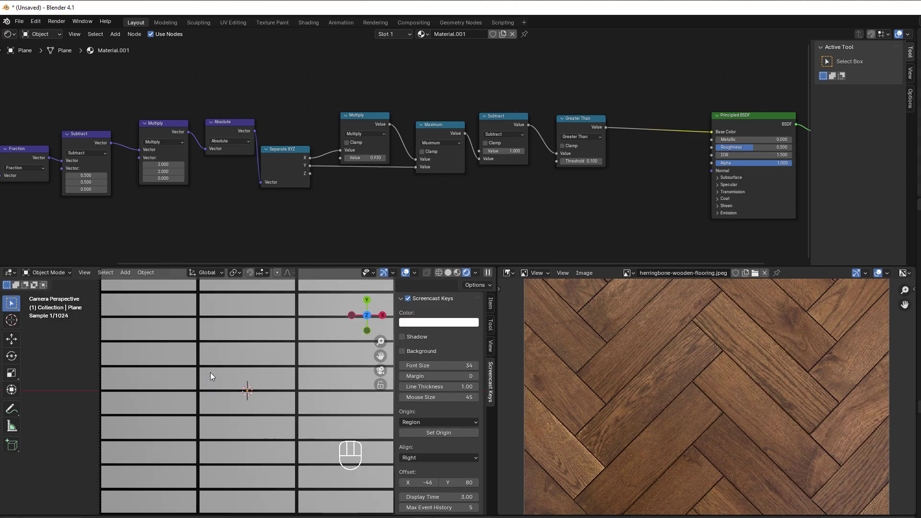
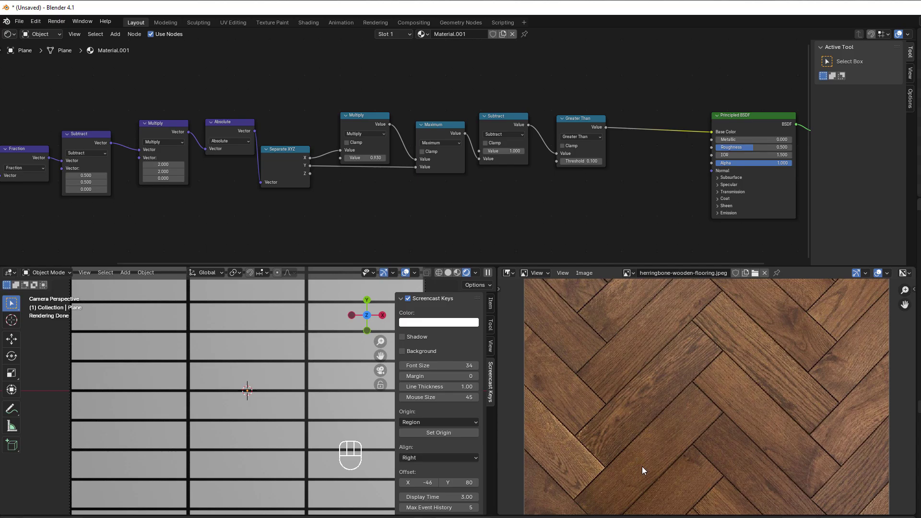
Move the Texture Coordinate and first Multiply nodes away from the Fraction node to make room in between
middle_drag(273, 241, 501, 216)
scroll(232, 190, up, 5)
middle_drag(220, 215, 455, 198)
drag(195, 82, 379, 198)
key(g)
click(370, 105)
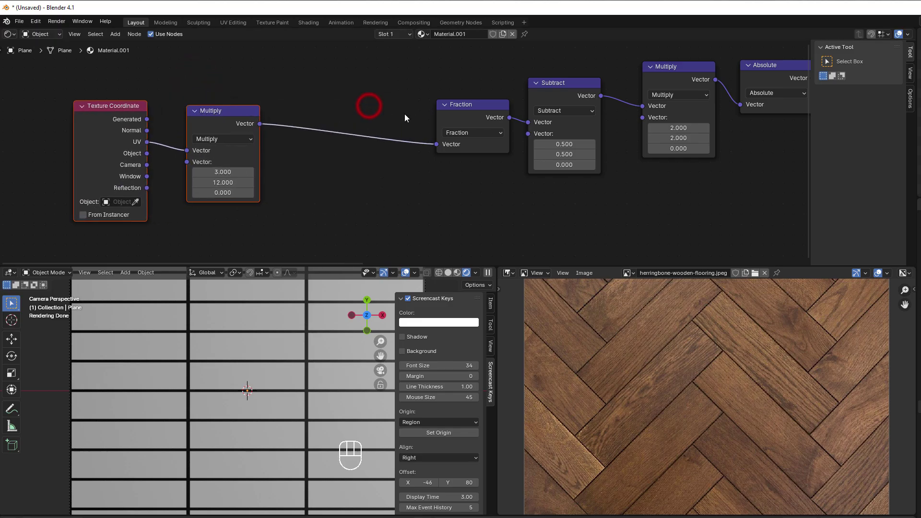
middle_drag(93, 131, 211, 109)
drag(159, 91, 370, 223)
drag(360, 95, 215, 111)
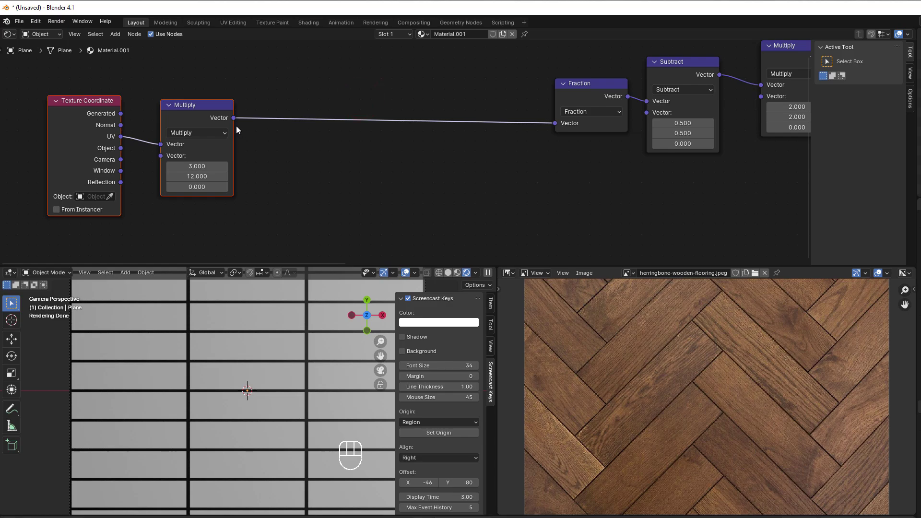
Branch a vector Floor node off the first Multiply node's output and place it below the main link
drag(234, 117, 292, 181)
text(floor)
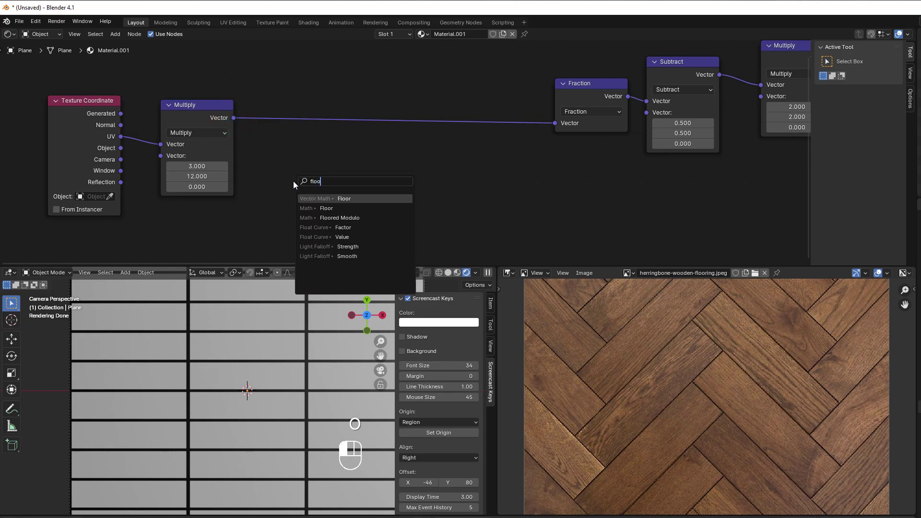
click(321, 198)
click(298, 179)
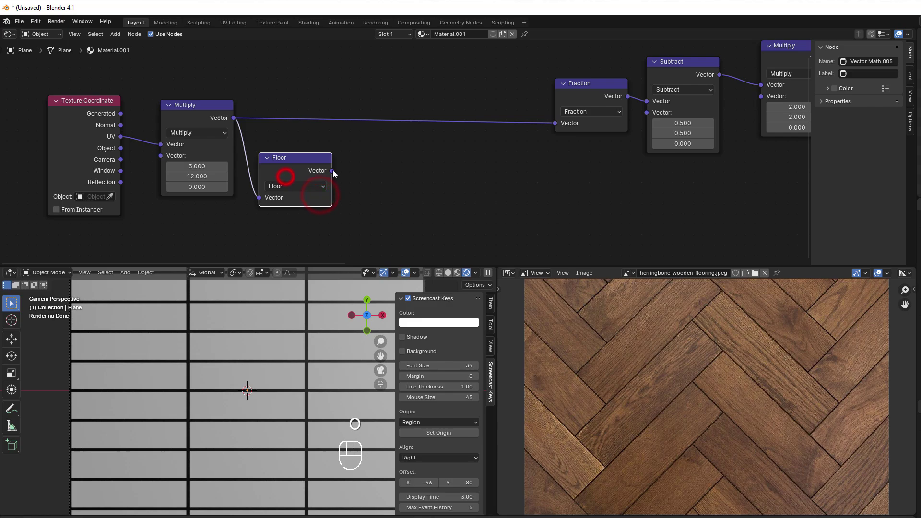
Add a Separate XYZ node fed by the Floor node's output
drag(332, 171, 362, 211)
text(sep)
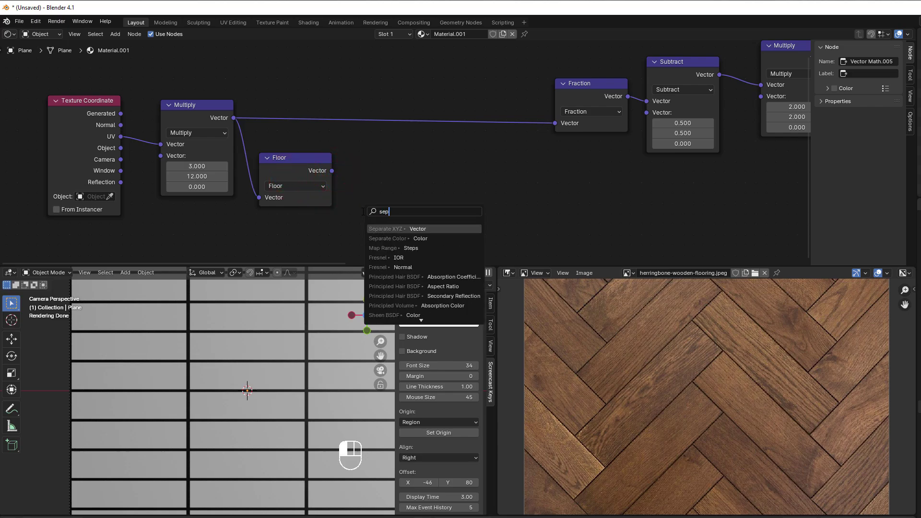
click(408, 228)
click(404, 187)
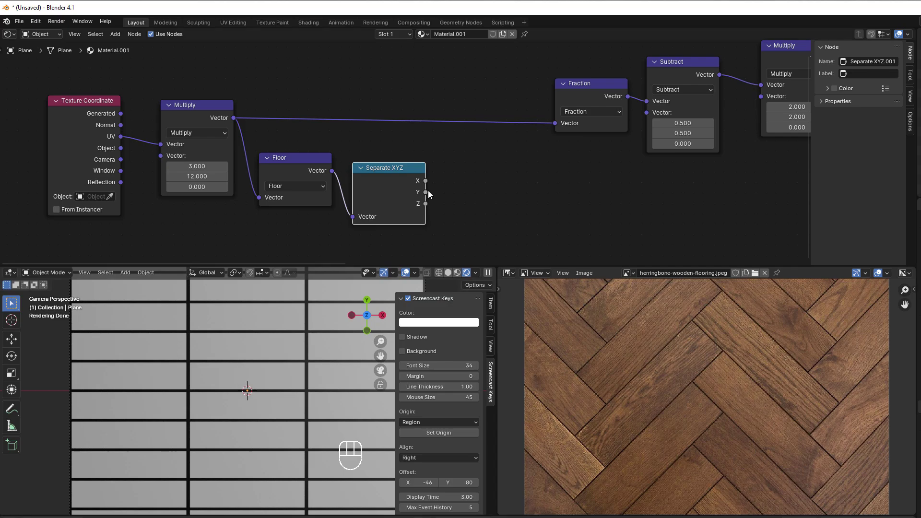
Connect a Multiply math node to the Y output of the new Separate XYZ and set its value to 1/4
drag(425, 191, 477, 190)
text(mul)
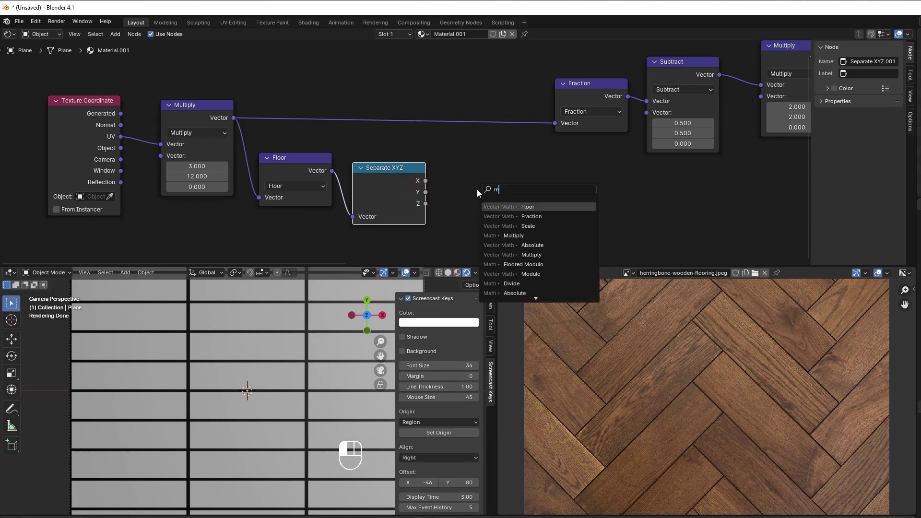
click(490, 206)
click(469, 187)
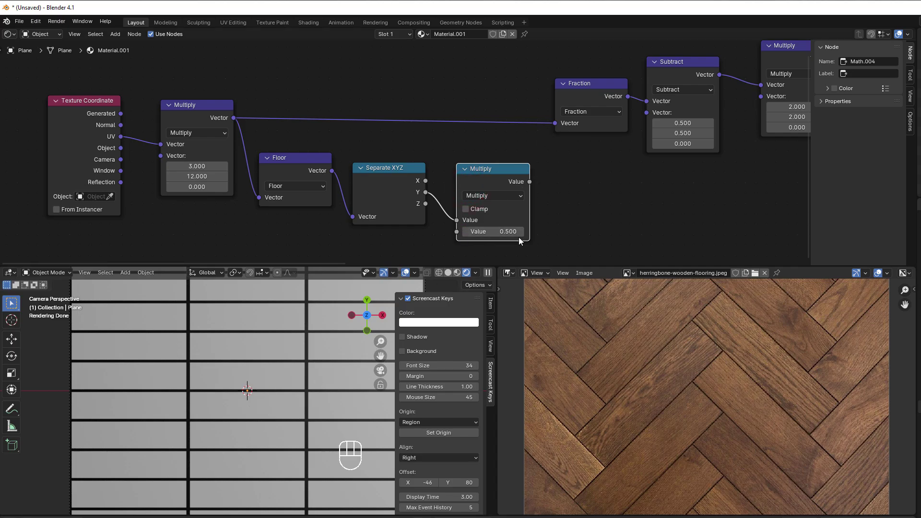
click(504, 232)
text(1/4)
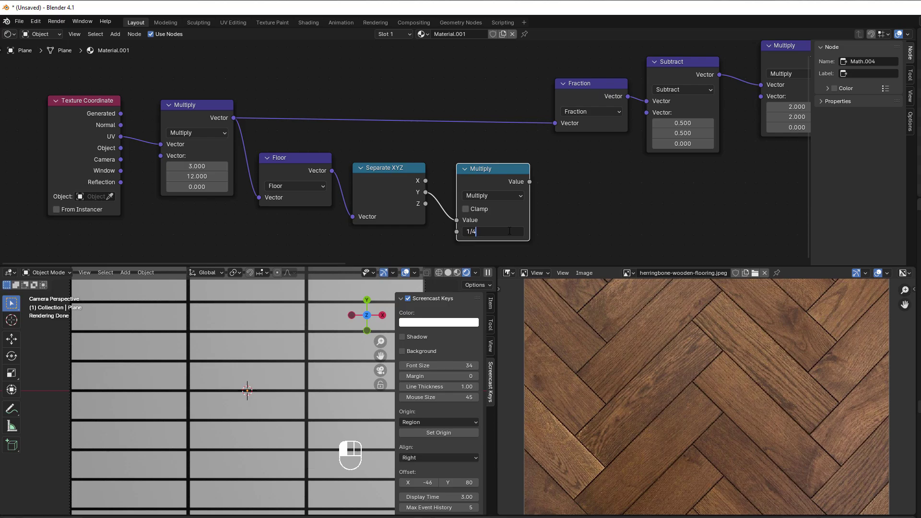
key(Return)
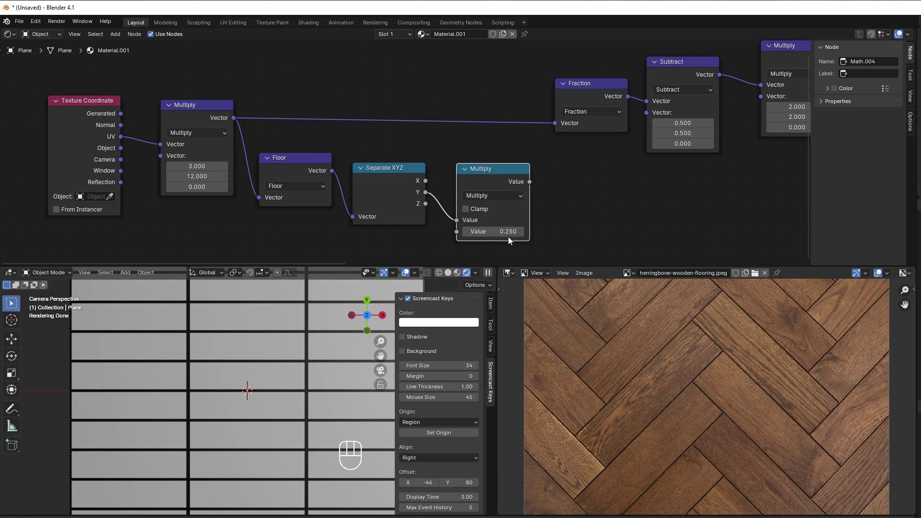
Shift the offset nodes back, duplicate the Fraction node onto the link before it and change the copy to Add
middle_drag(431, 217, 505, 207)
drag(99, 148, 593, 249)
drag(565, 164, 454, 151)
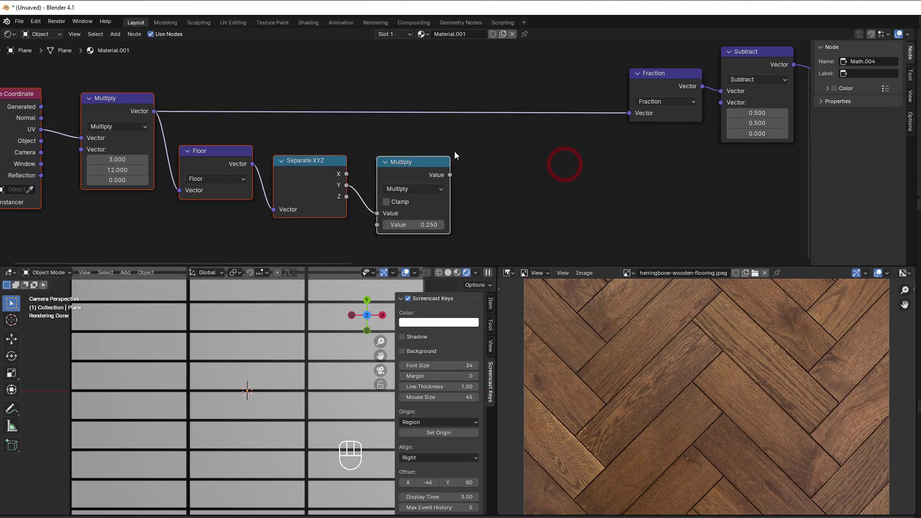
click(646, 82)
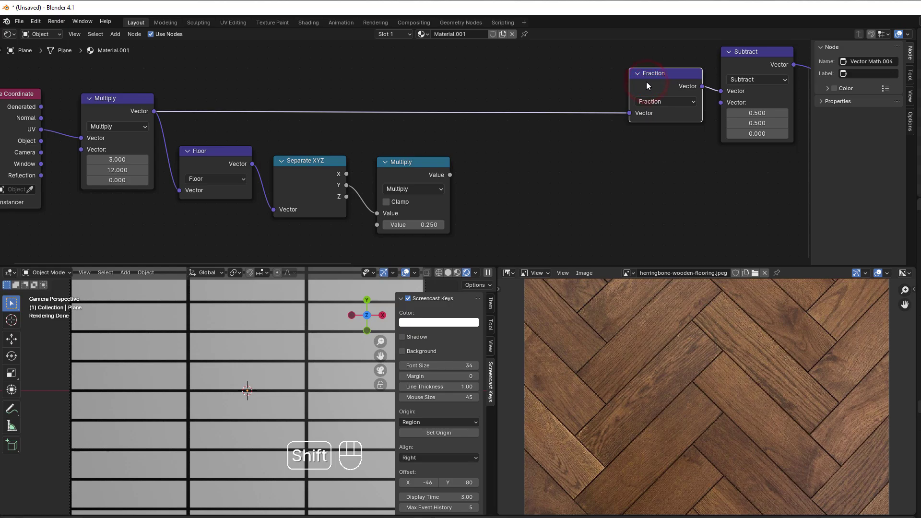
key(shift+d)
click(527, 83)
click(538, 114)
click(542, 134)
middle_drag(540, 184, 565, 204)
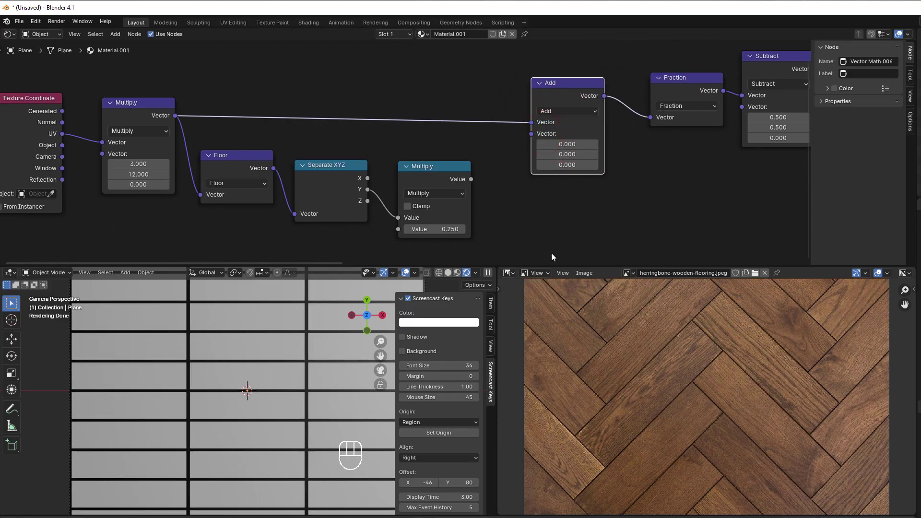
Add a Combine XYZ node, linking the 0.25 Multiply to its X input and its output to the Add node's second vector
key(shift+a)
mouse_move(551, 253)
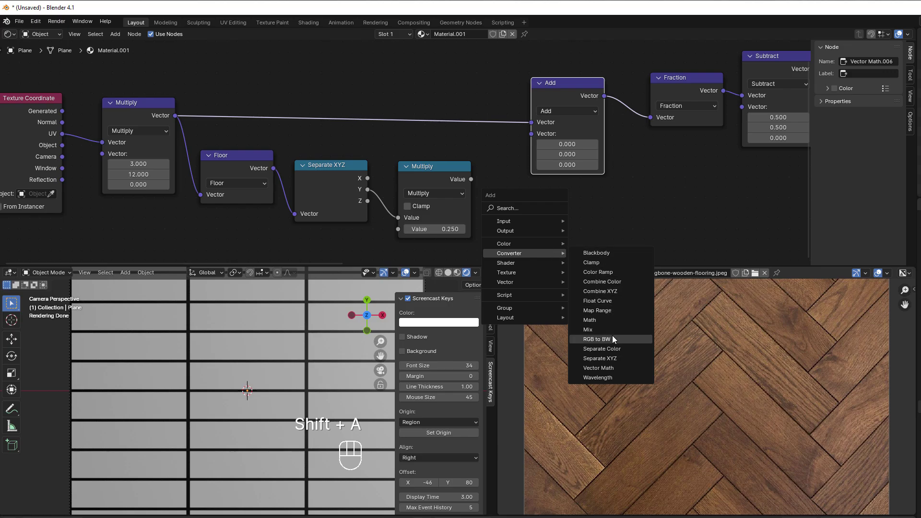
click(618, 291)
click(540, 208)
drag(472, 180, 540, 238)
drag(614, 224, 522, 133)
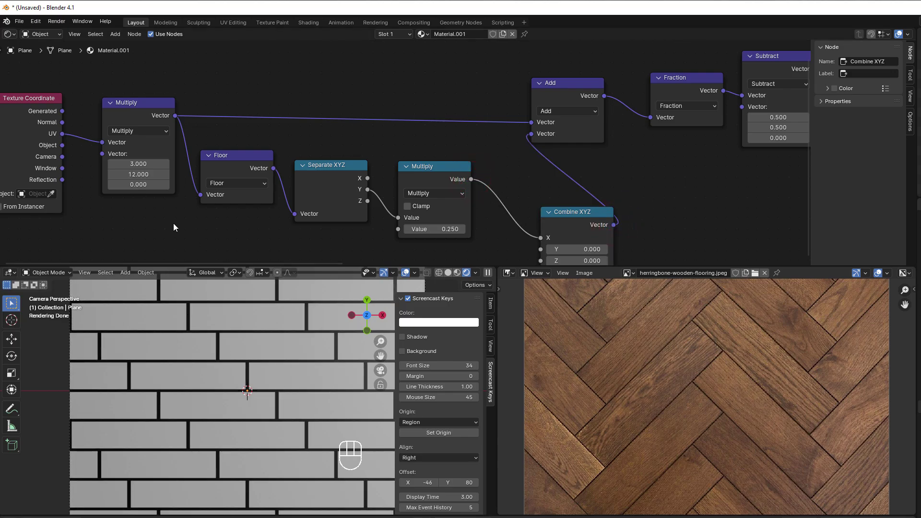
Tuck the Combine XYZ node beside the 0.25 Multiply and move the whole group through Add away from Fraction
scroll(484, 170, down, 2)
drag(530, 205, 502, 168)
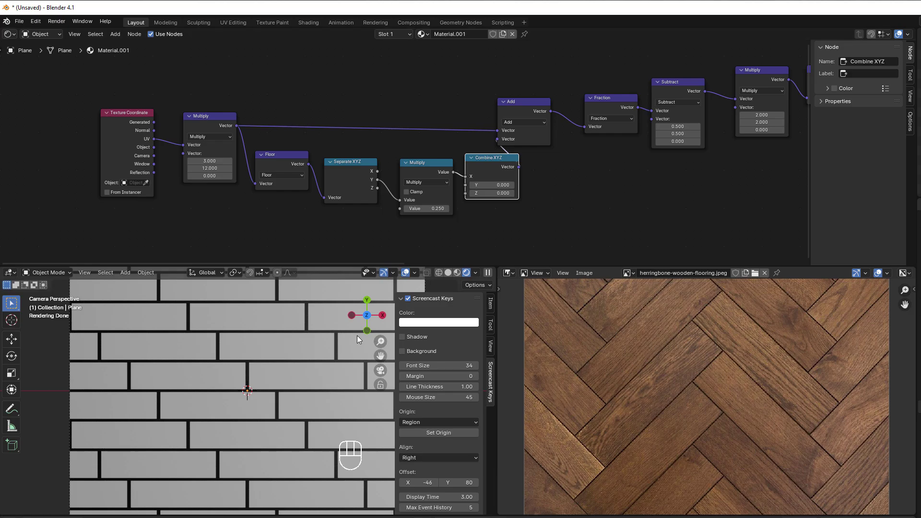
scroll(272, 379, down, 3)
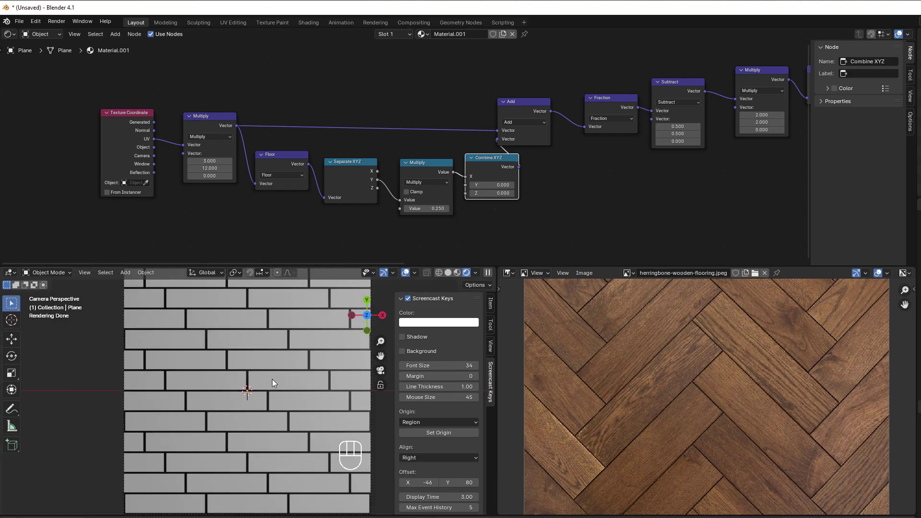
scroll(272, 379, up, 2)
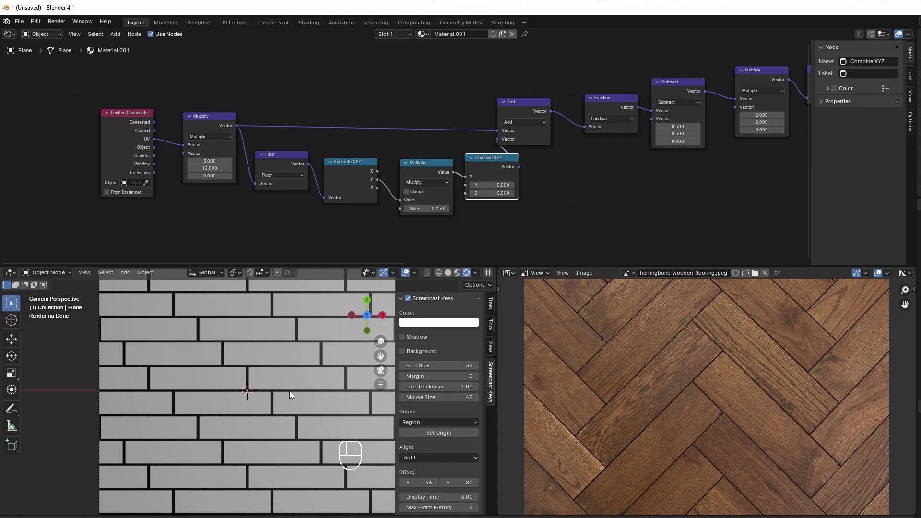
middle_drag(641, 162, 584, 169)
scroll(495, 169, up, 1)
drag(33, 95, 471, 243)
drag(485, 111, 355, 122)
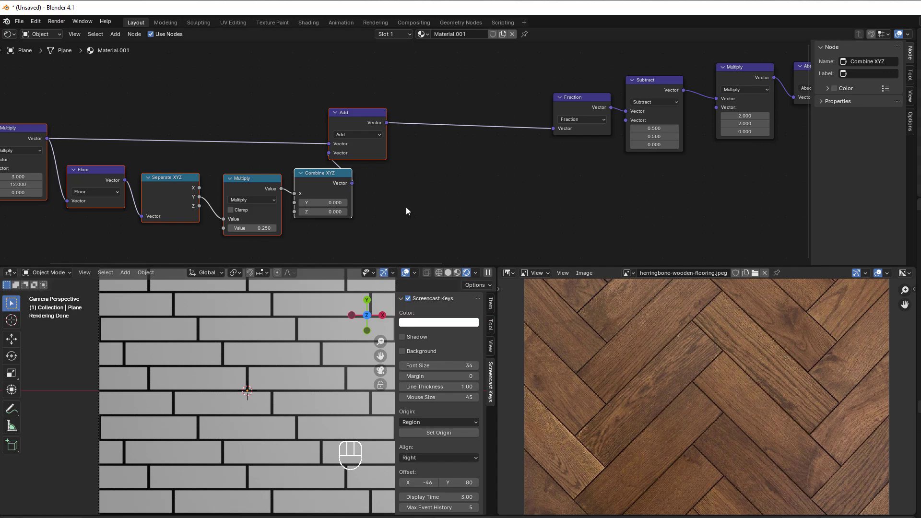
Duplicate the Floor and Separate XYZ pair, place it after the Add node and feed the Floor copy from Add's output
middle_drag(406, 211, 444, 211)
drag(135, 150, 200, 230)
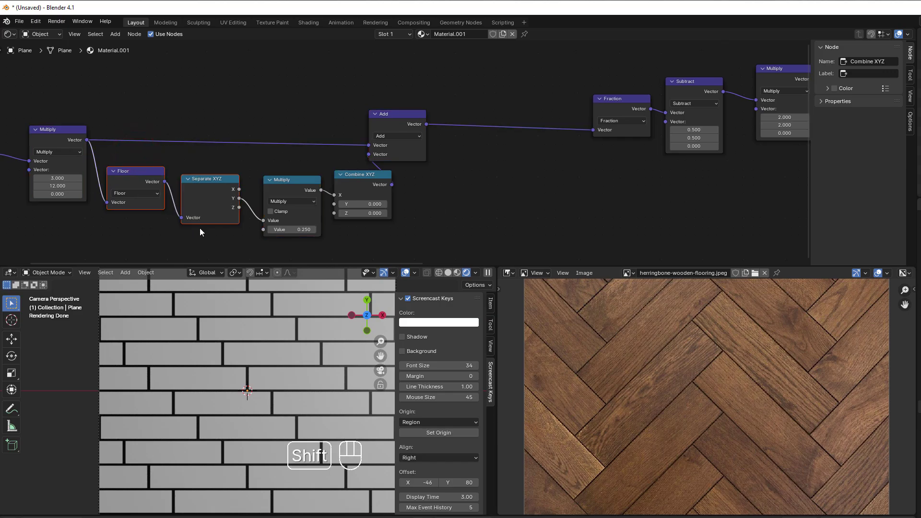
key(shift+d)
click(530, 226)
drag(426, 124, 437, 200)
middle_drag(575, 215, 515, 210)
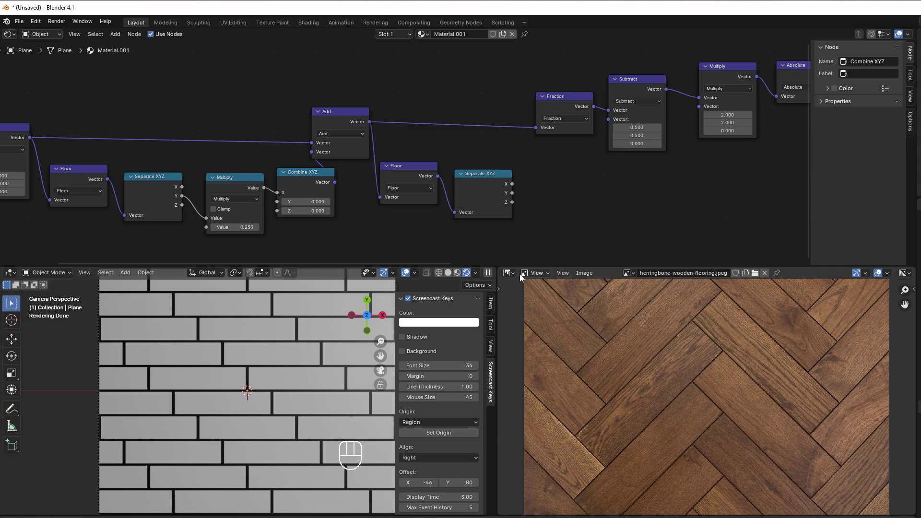
middle_drag(532, 234, 372, 245)
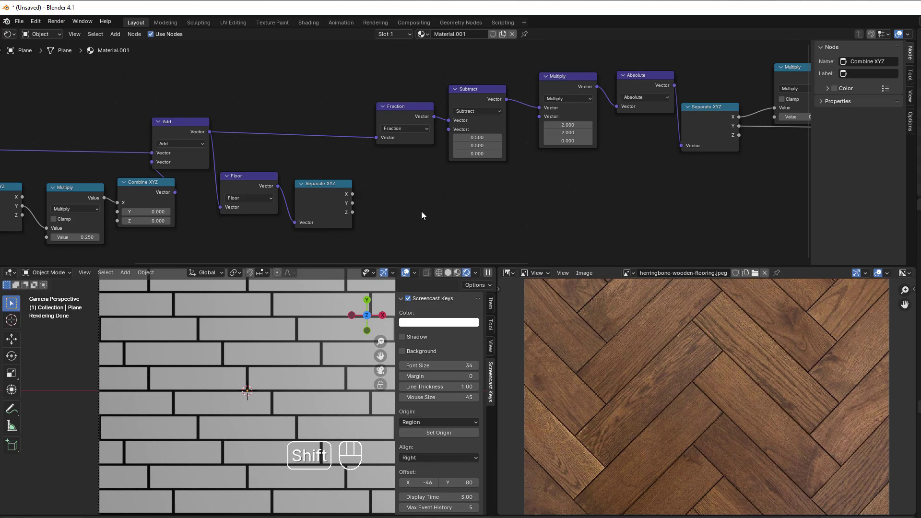
Add a Math node after the second Separate XYZ and set its operation to Floored Modulo
key(shift+a)
mouse_move(422, 212)
click(464, 279)
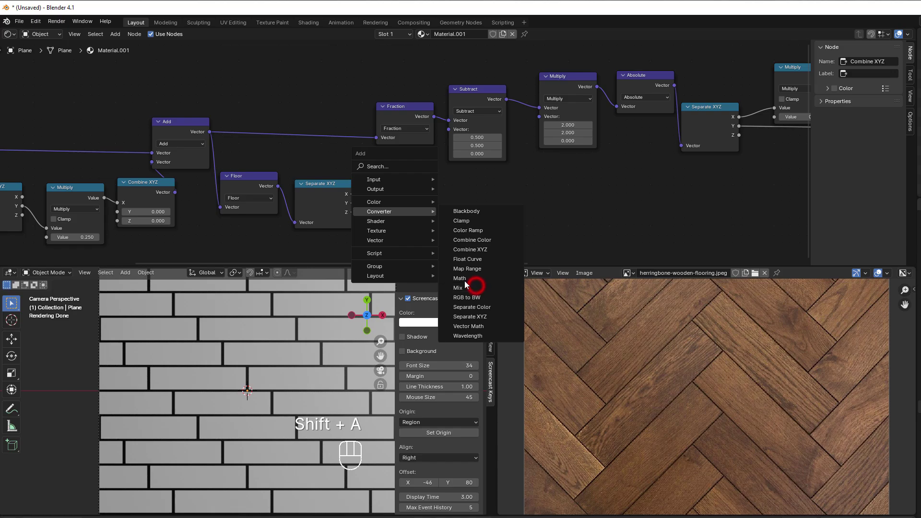
click(394, 179)
click(415, 205)
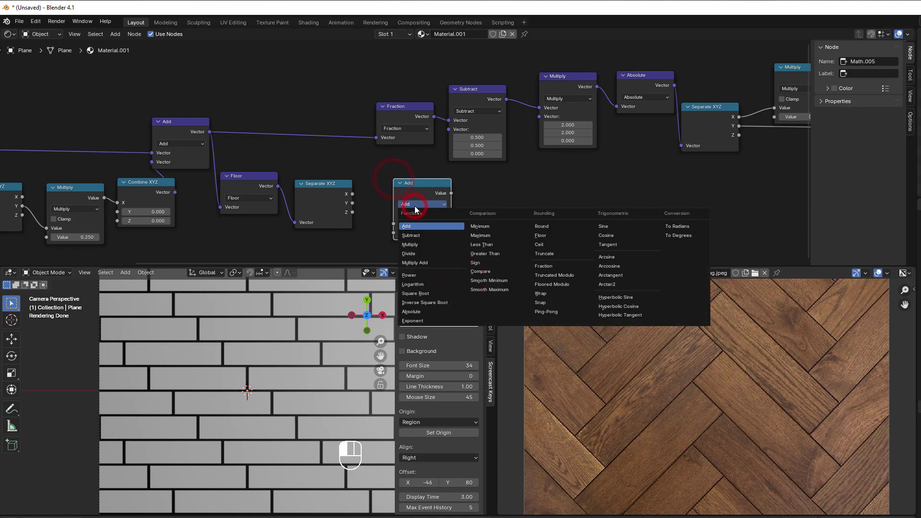
click(562, 284)
scroll(521, 215, up, 2)
middle_drag(525, 219, 551, 152)
scroll(552, 173, up, 1)
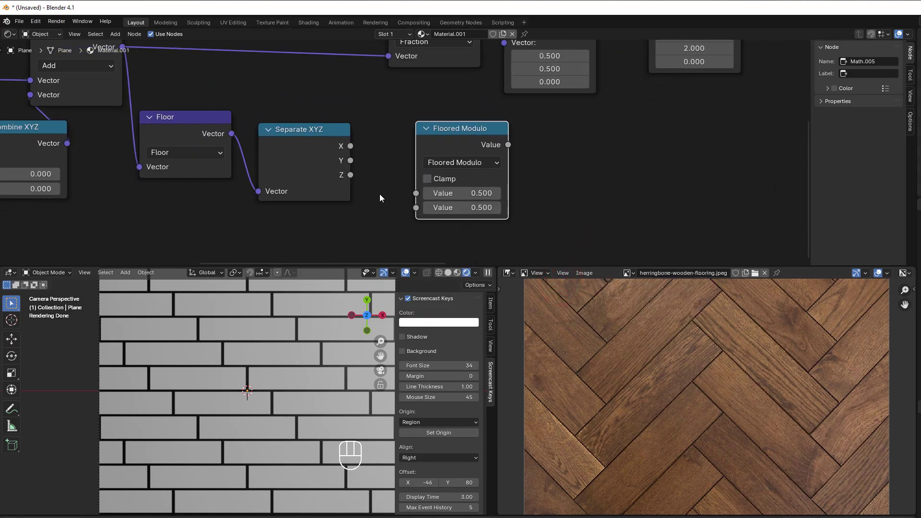
Set the Floored Modulo node's second value to 2 and connect Separate XYZ's X output to its first value
drag(449, 137, 472, 140)
click(487, 215)
text(2)
click(561, 213)
drag(351, 145, 435, 195)
scroll(524, 208, down, 3)
middle_drag(565, 189, 586, 243)
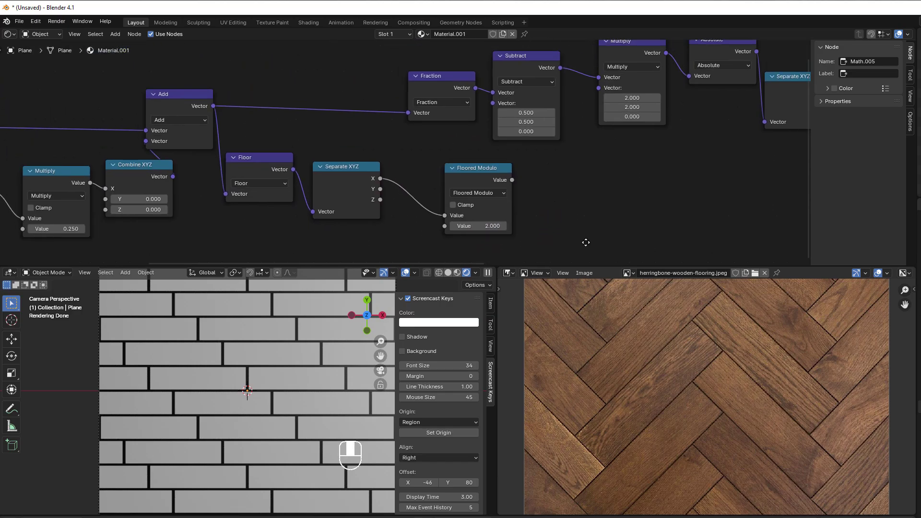
Move the nodes from Fraction through Principled BSDF and the output further along to free space after Floored Modulo
scroll(563, 241, up, 1)
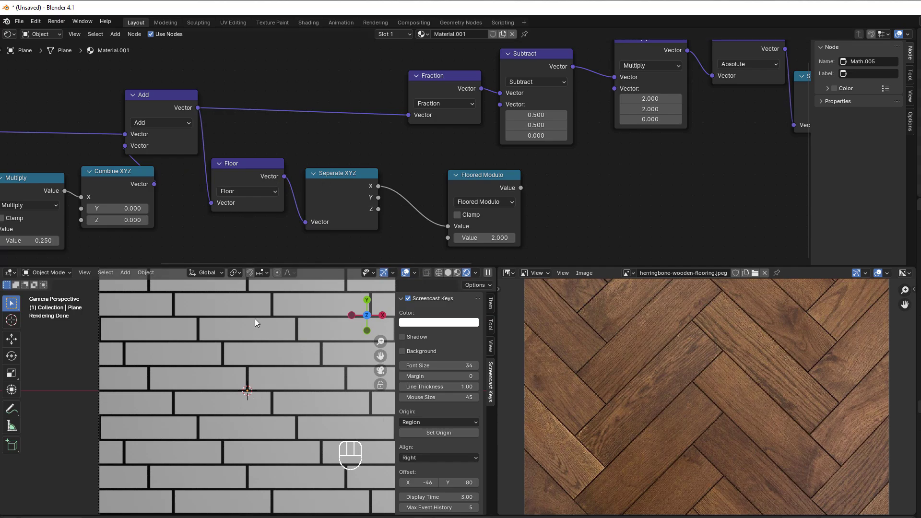
scroll(528, 223, down, 1)
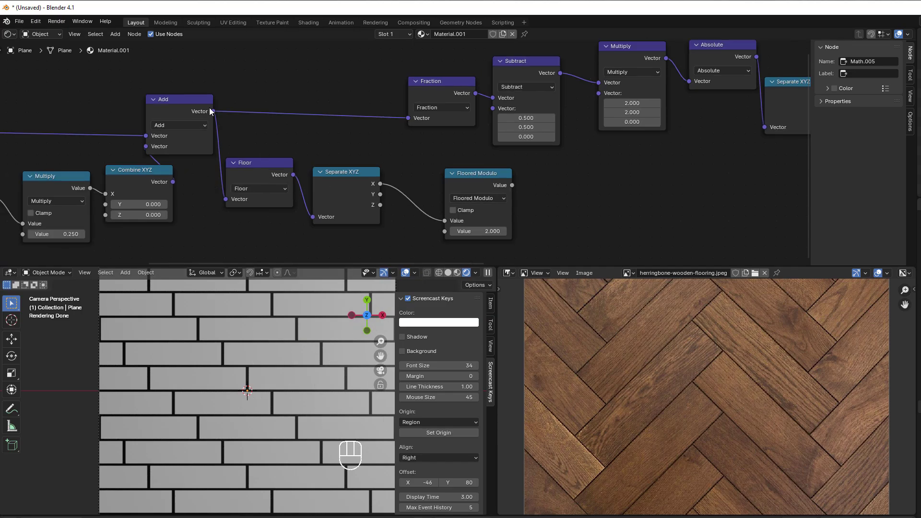
middle_drag(566, 211, 323, 221)
scroll(307, 235, down, 2)
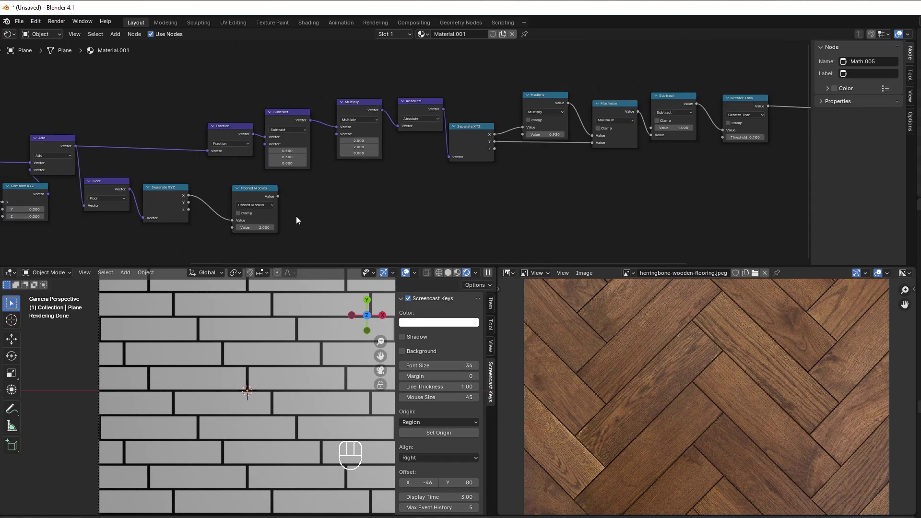
drag(212, 87, 765, 151)
middle_drag(594, 189, 352, 247)
drag(517, 164, 595, 163)
drag(632, 131, 771, 179)
drag(670, 151, 754, 152)
scroll(408, 146, down, 2)
drag(106, 147, 547, 214)
drag(559, 158, 633, 159)
middle_drag(237, 232, 592, 194)
Duplicate the vector Add node and insert the copy into the link just before Fraction
scroll(530, 191, up, 4)
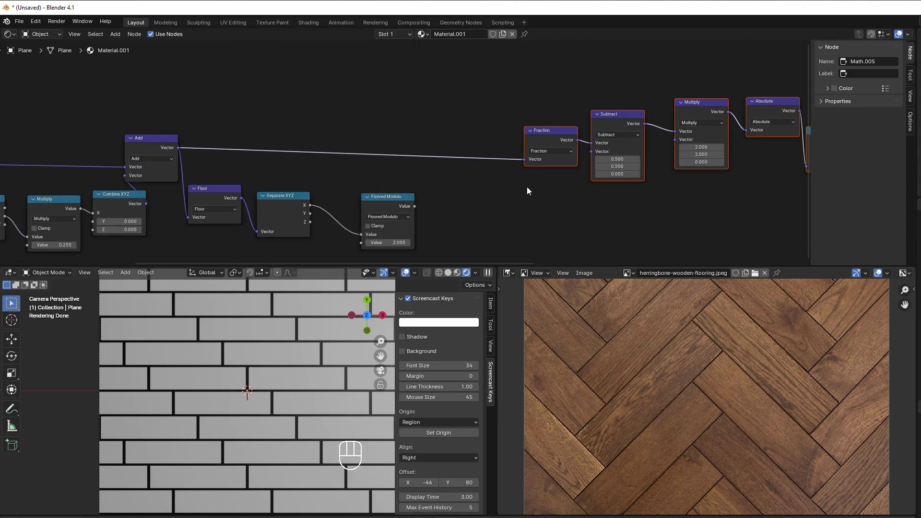
middle_drag(516, 184, 513, 158)
scroll(394, 157, up, 1)
click(139, 117)
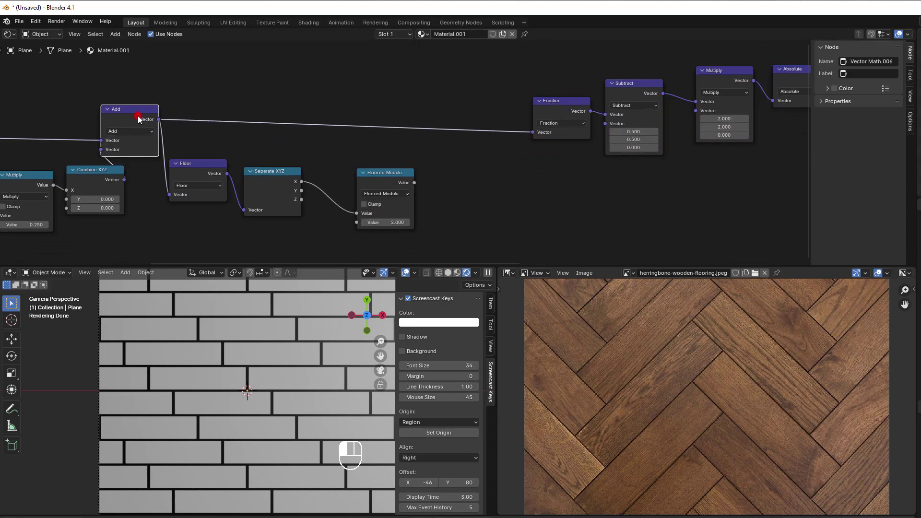
key(shift+d)
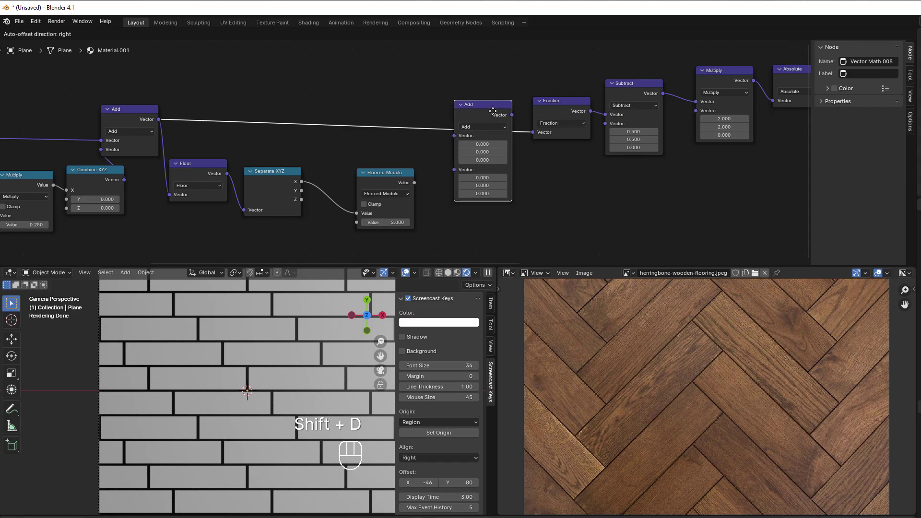
click(478, 110)
scroll(499, 182, up, 3)
middle_drag(499, 182, 444, 186)
scroll(415, 204, up, 1)
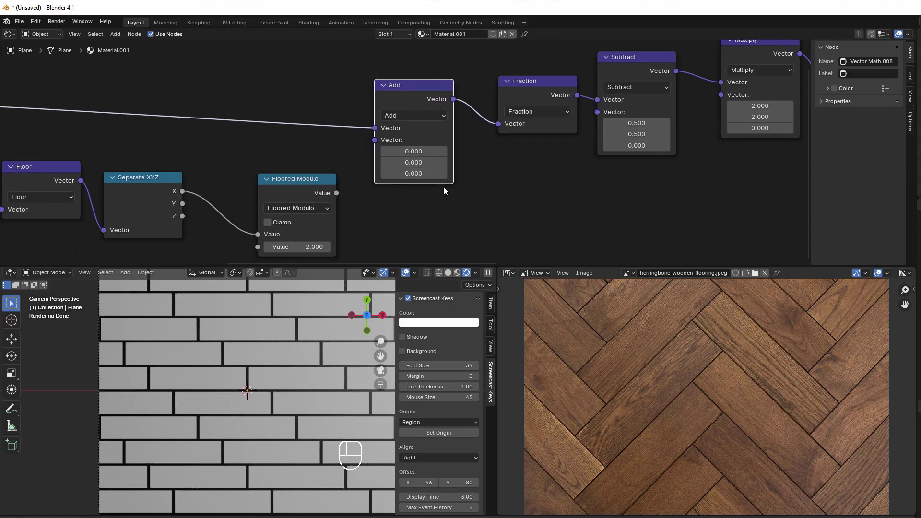
Change the operation of the vector Add node directly before Fraction to Multiply
click(408, 116)
click(407, 168)
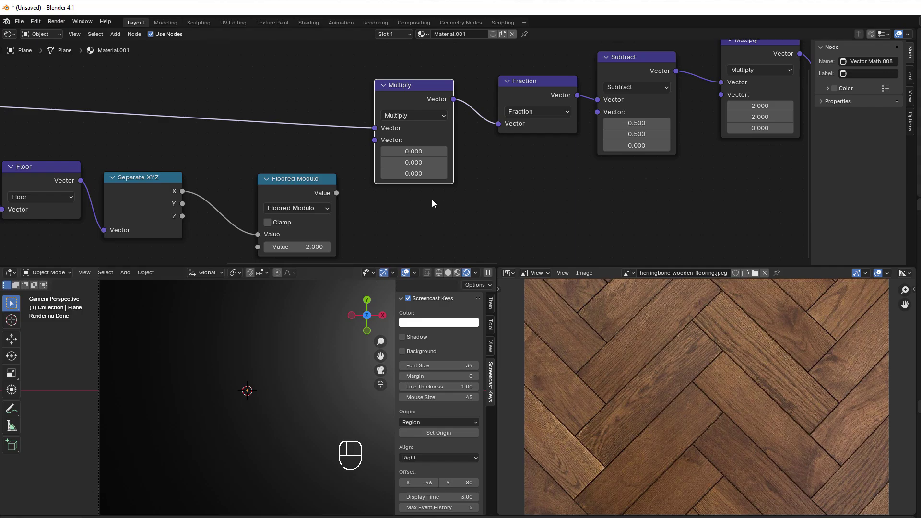
Try scaling factors of 1 in X and 0.3 in Y on the Multiply node before Fraction
mouse_move(424, 144)
mouse_down()
mouse_move(431, 145)
mouse_move(417, 162)
mouse_move(411, 150)
mouse_up()
click(412, 151)
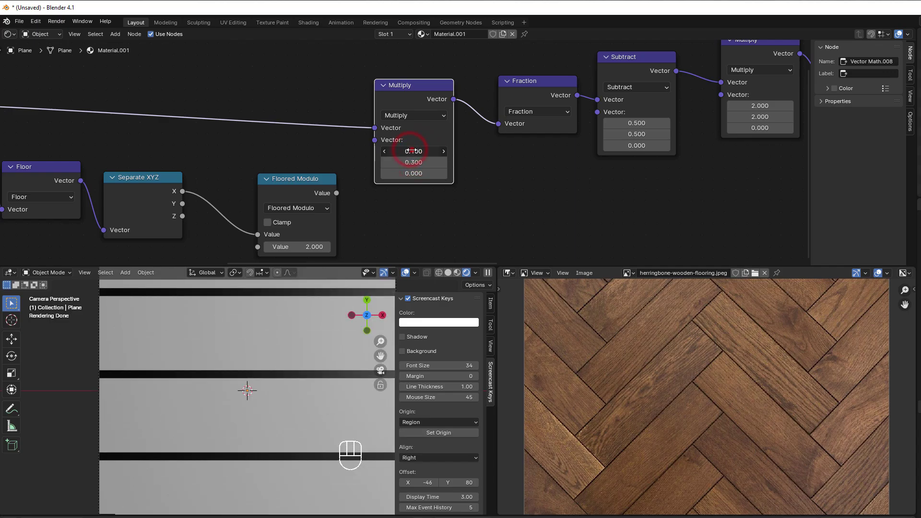
click(465, 182)
middle_drag(458, 205, 504, 199)
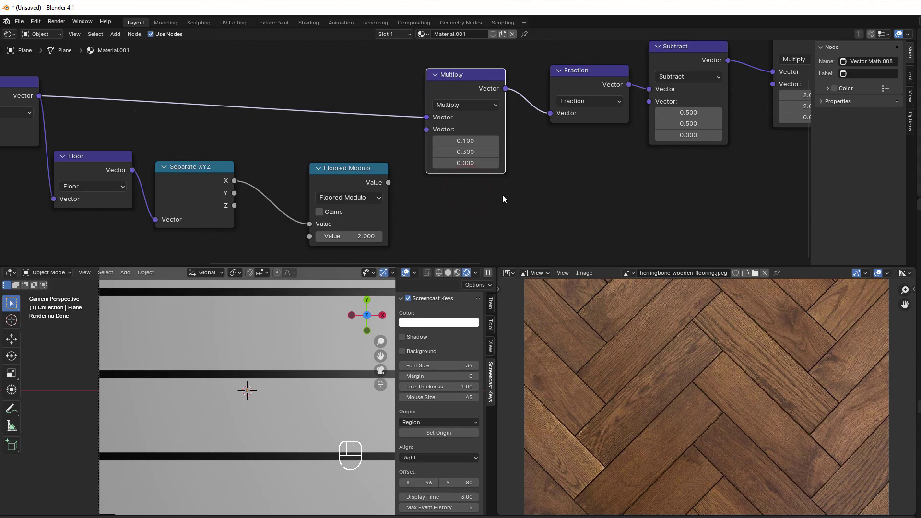
click(462, 141)
text(1)
click(474, 200)
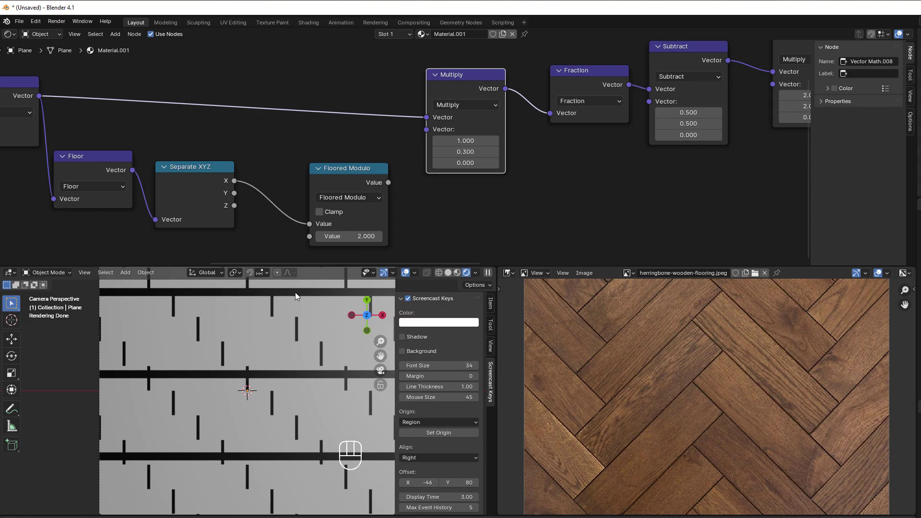
Move the Floored Modulo node closer to Separate XYZ to free space before Multiply
middle_drag(419, 225, 531, 211)
drag(480, 166, 451, 173)
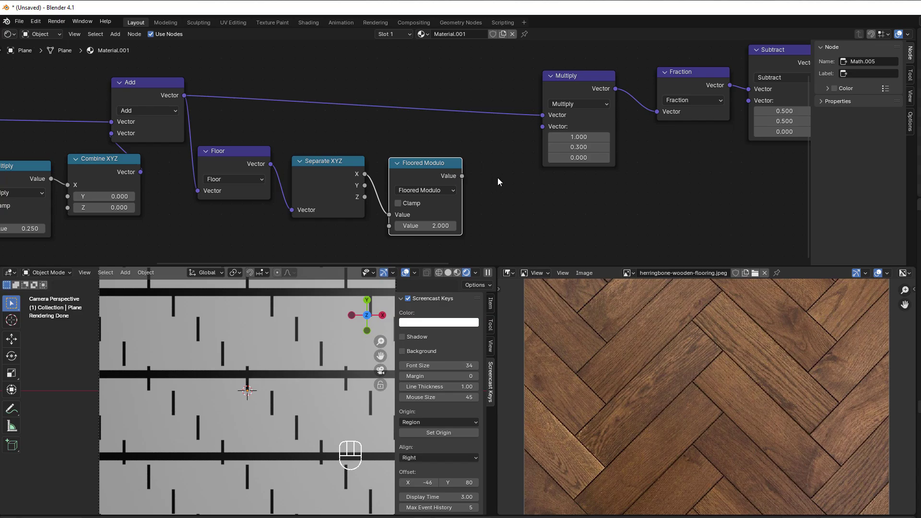
middle_drag(498, 182, 520, 189)
Duplicate the Combine XYZ node into the space after Floored Modulo and set the copy's X to 1
middle_drag(374, 130, 400, 125)
click(140, 173)
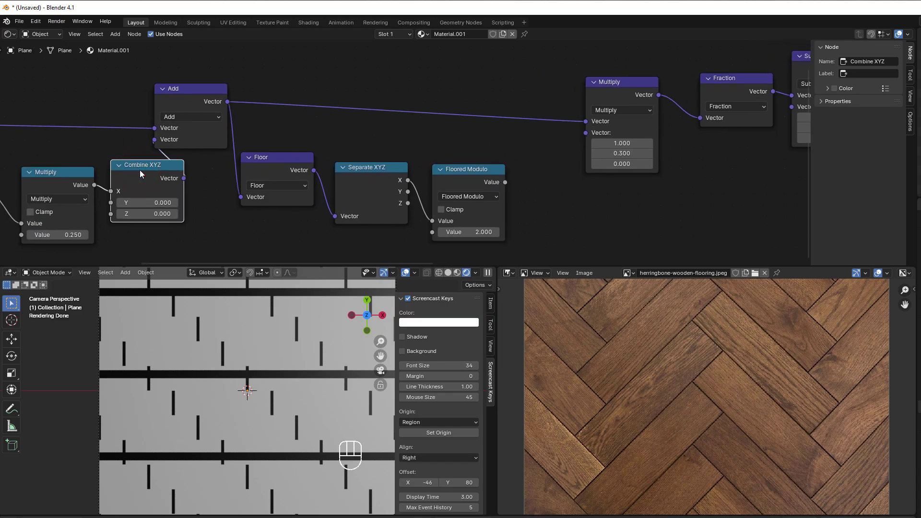
key(shift+d)
click(547, 199)
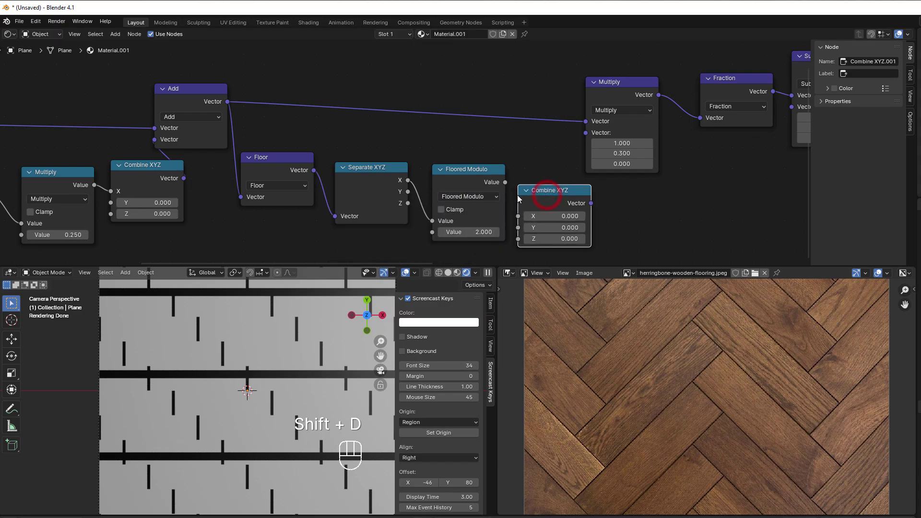
drag(551, 197, 575, 196)
click(576, 215)
text(1)
click(635, 220)
Connect Floored Modulo's value to the new Combine XYZ's Y, and that node's vector output to Multiply's second vector input
drag(504, 182, 542, 227)
drag(615, 203, 586, 132)
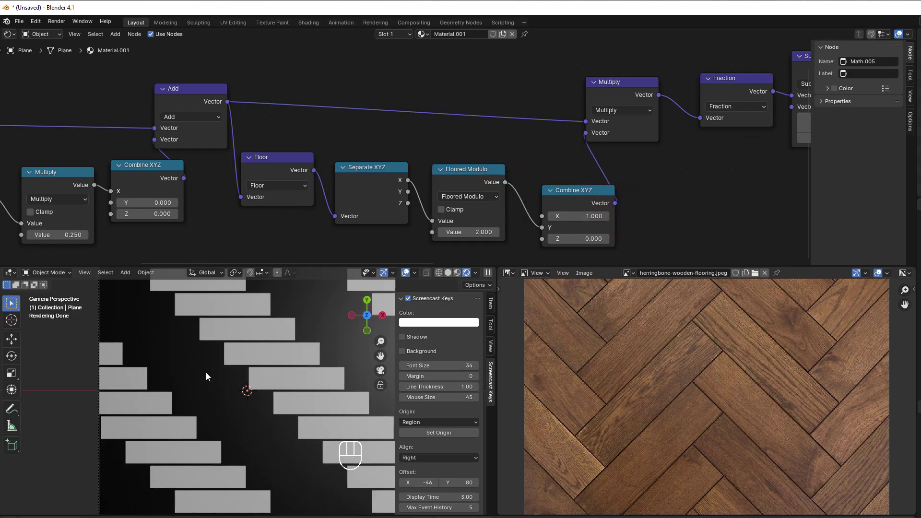
scroll(206, 373, down, 5)
scroll(206, 372, up, 2)
scroll(165, 377, up, 1)
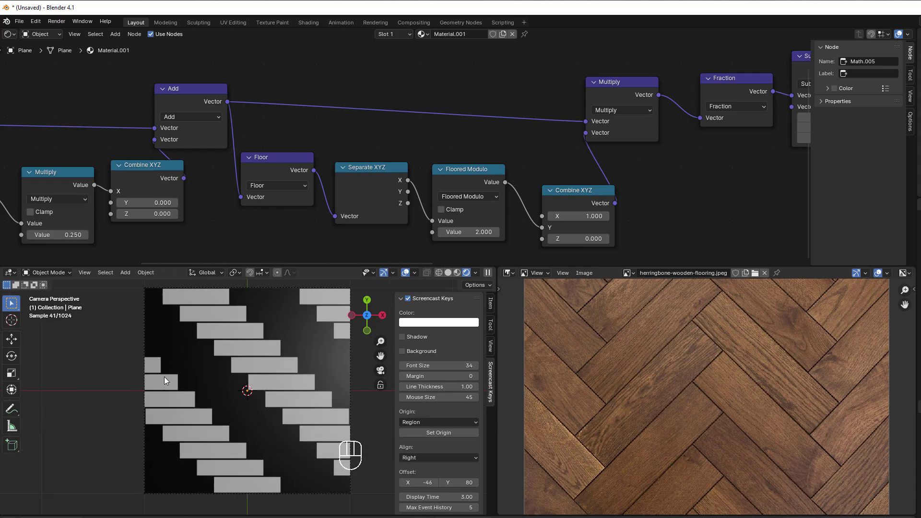
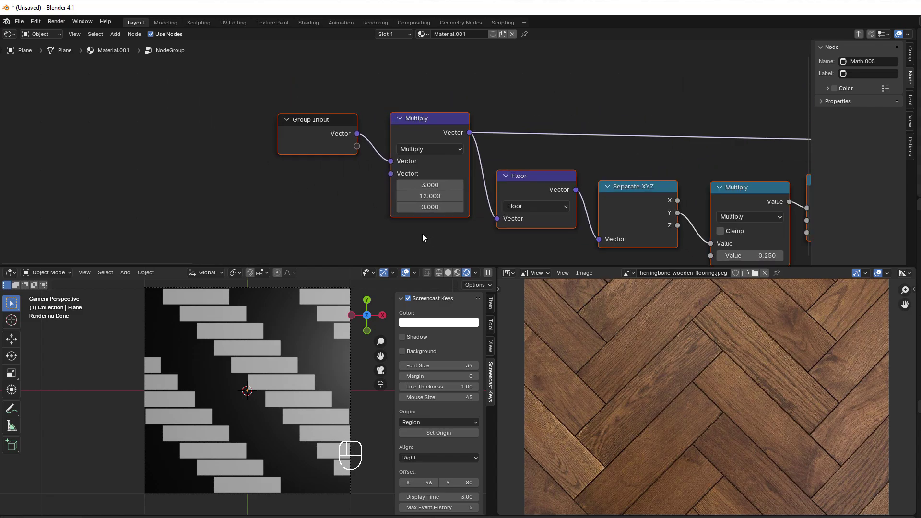
Move the Group Input node farther from the first vector Multiply node to make room between them
drag(322, 135, 199, 127)
click(298, 154)
scroll(321, 181, up, 2)
middle_drag(321, 180, 369, 174)
scroll(369, 174, up, 1)
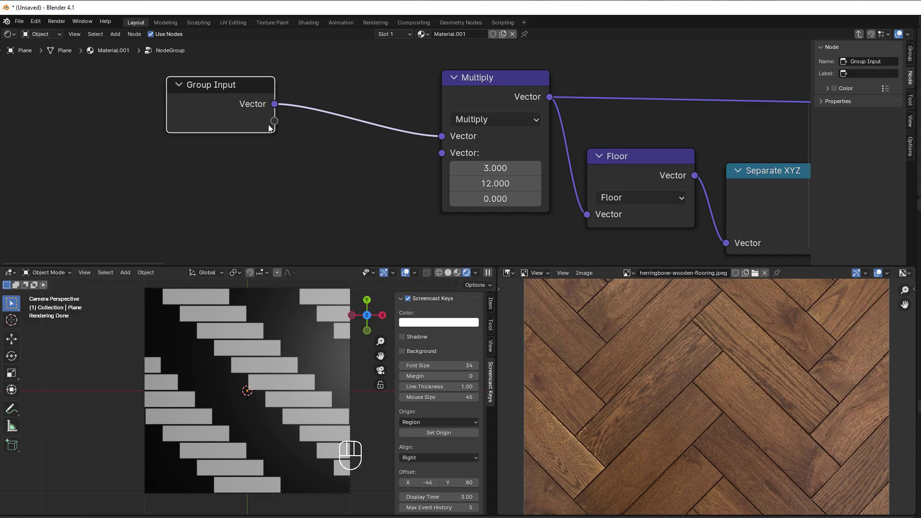
drag(240, 118, 177, 145)
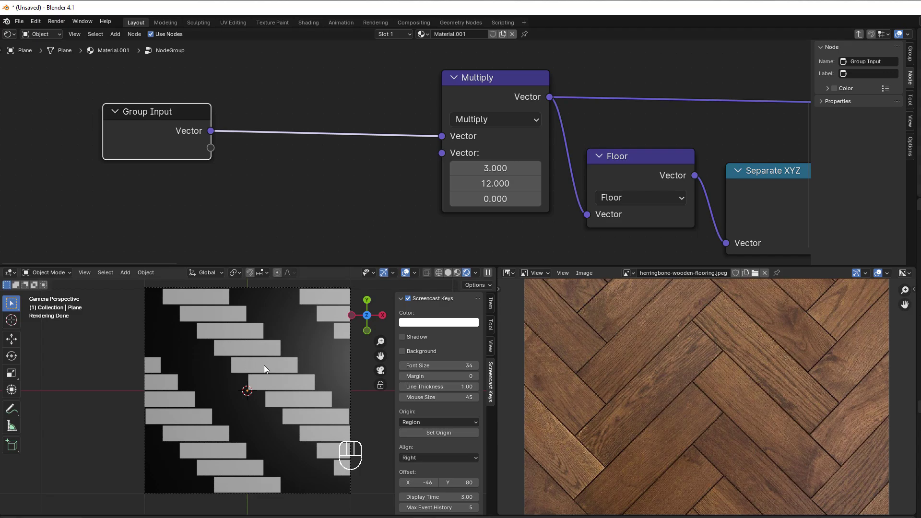
Add a Combine XYZ node between Group Input and Multiply, and connect its vector output to Multiply's second vector input
middle_drag(332, 240, 382, 218)
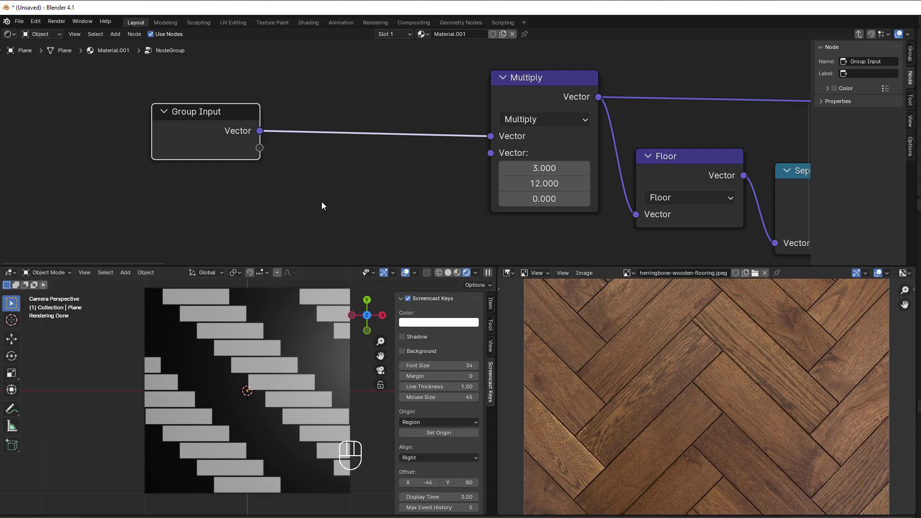
key(shift+a)
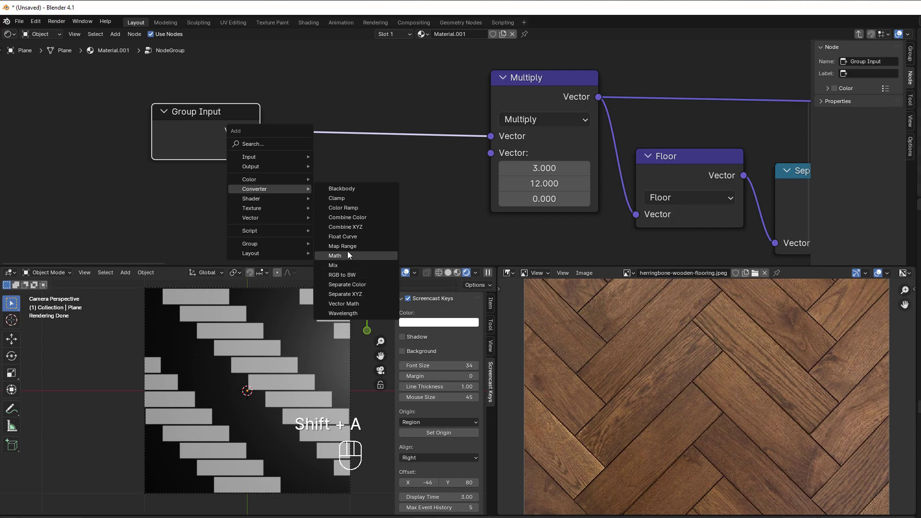
click(350, 229)
click(320, 156)
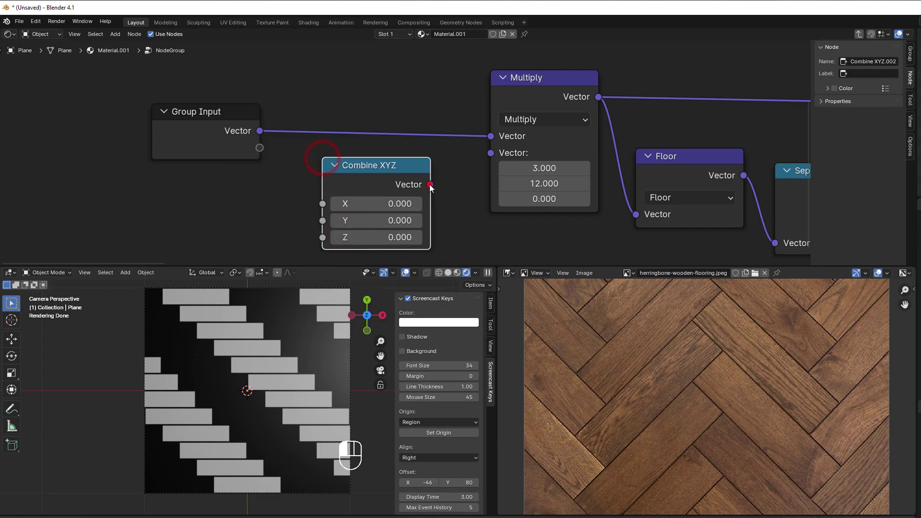
drag(430, 184, 490, 154)
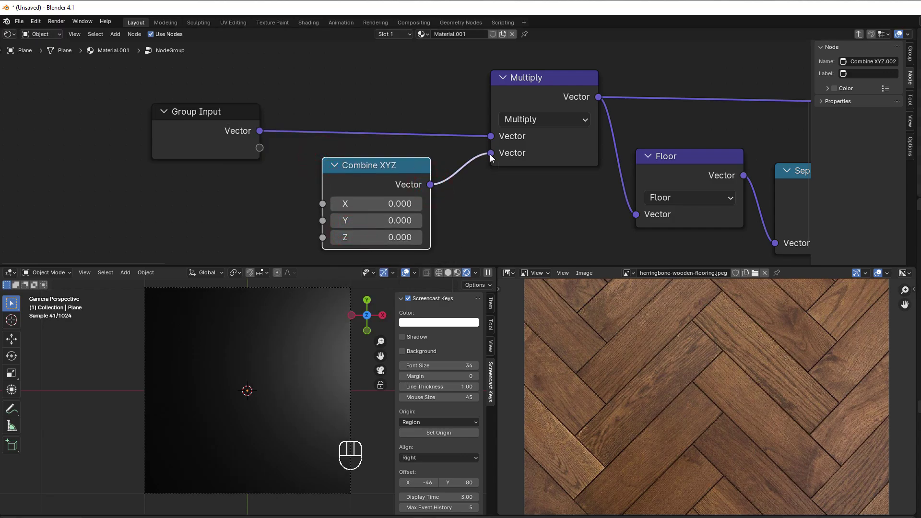
Set the new Combine XYZ node's X to 3 and Y to 12
click(377, 203)
text(3)
key(Return)
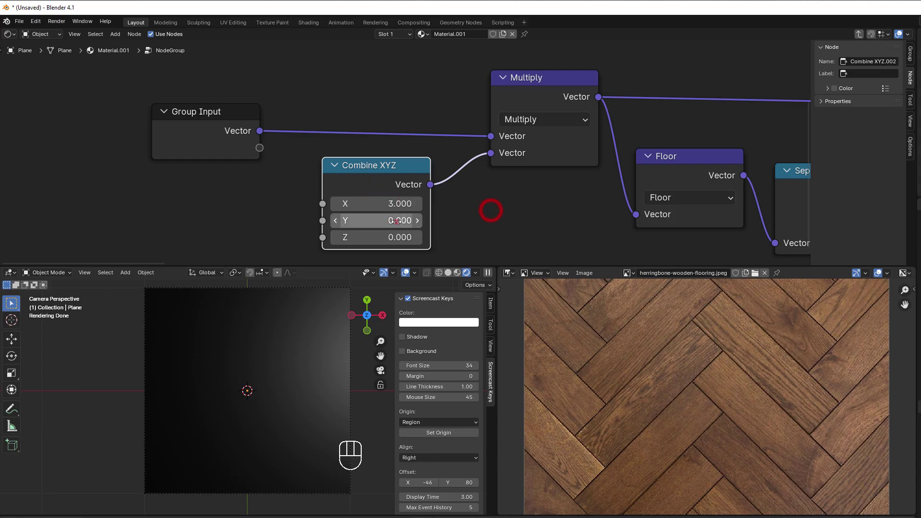
click(395, 219)
text(12)
key(Return)
Expose the new Combine XYZ node's X value as a group input and rename that input Scale
middle_drag(302, 210, 362, 208)
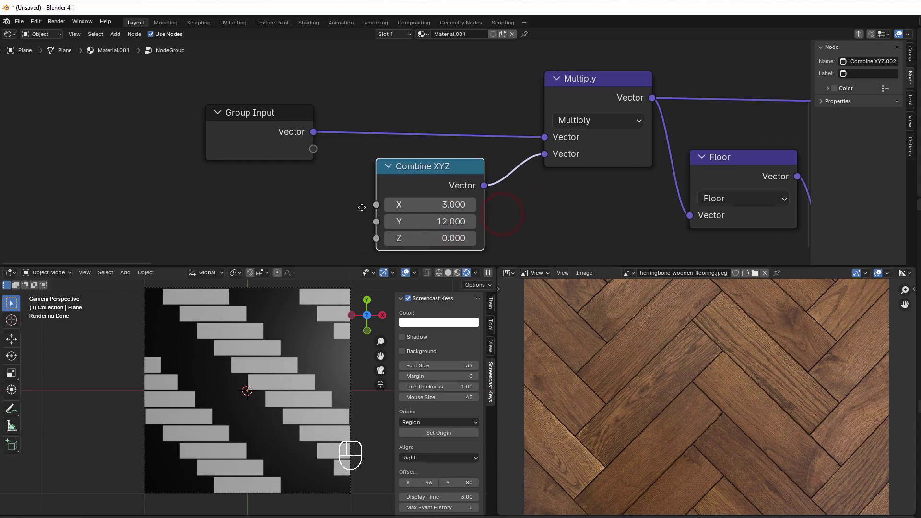
drag(377, 205, 191, 153)
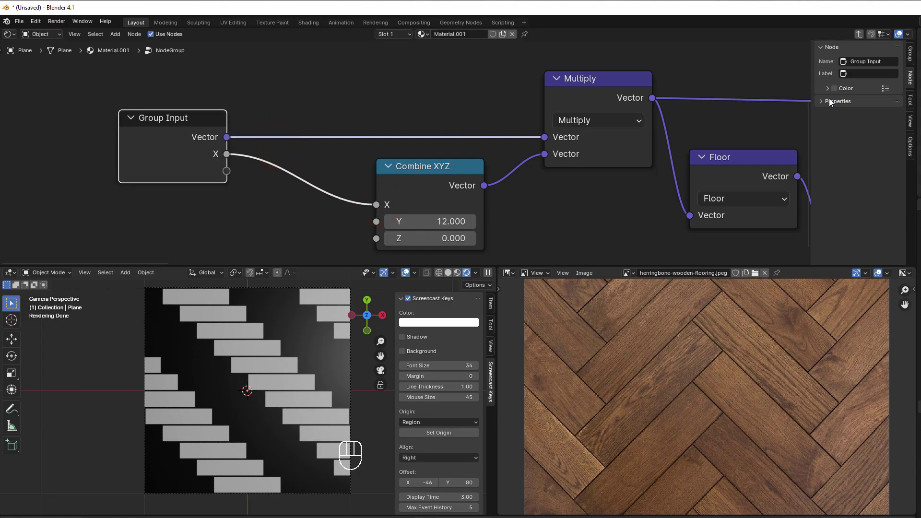
click(910, 54)
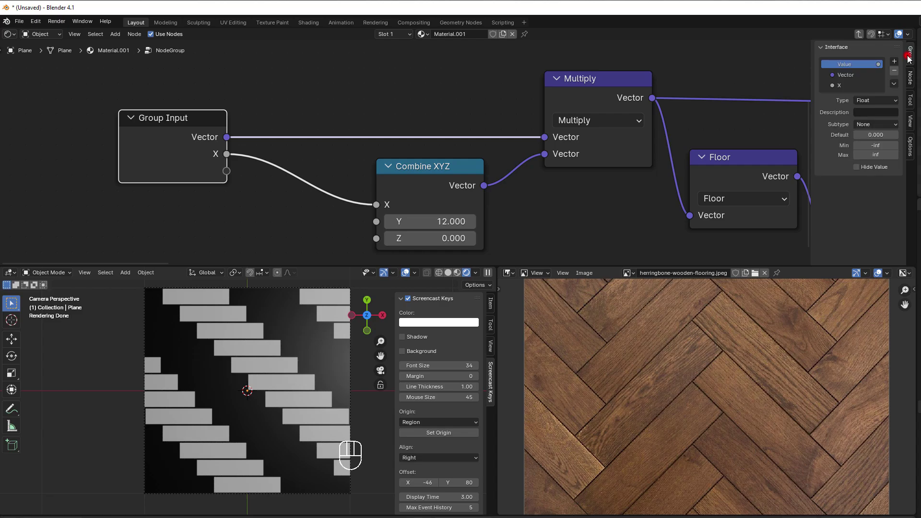
double_click(844, 86)
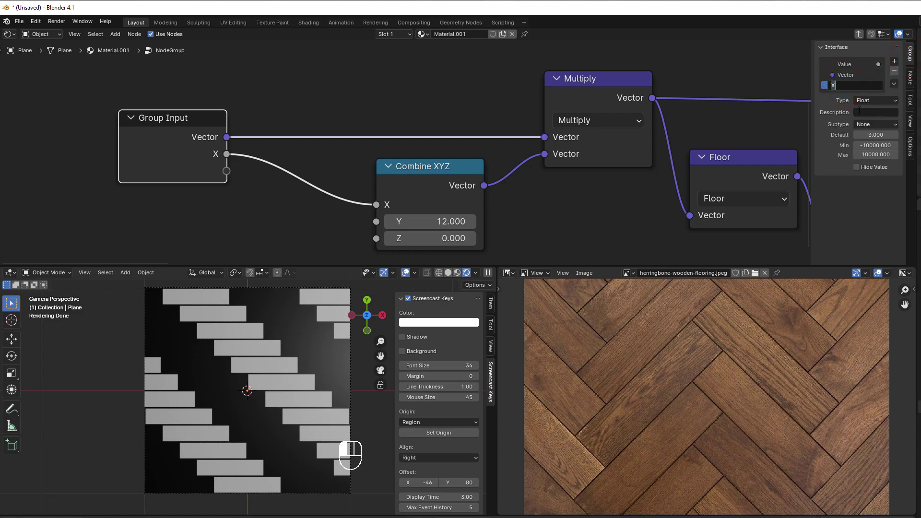
text(Scale)
key(Return)
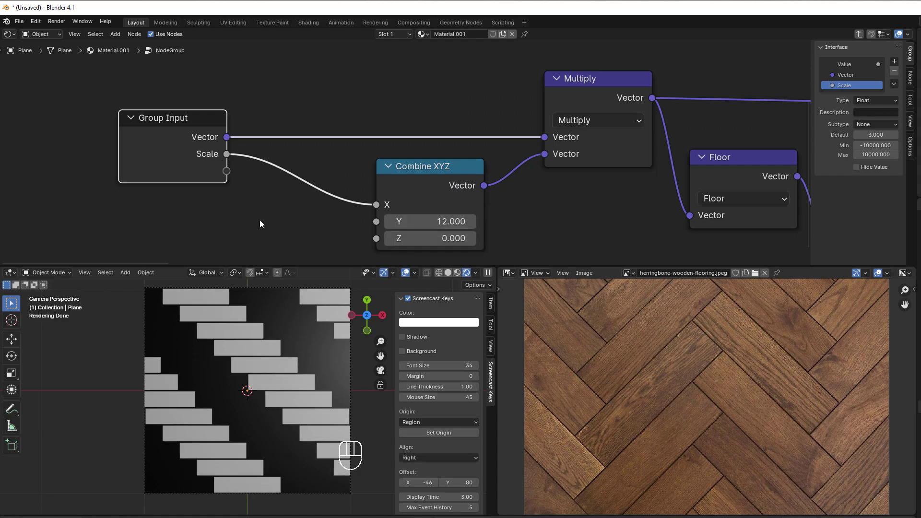
Add a Math Multiply node fed by the Scale input, placed just before Combine XYZ
drag(225, 155, 260, 235)
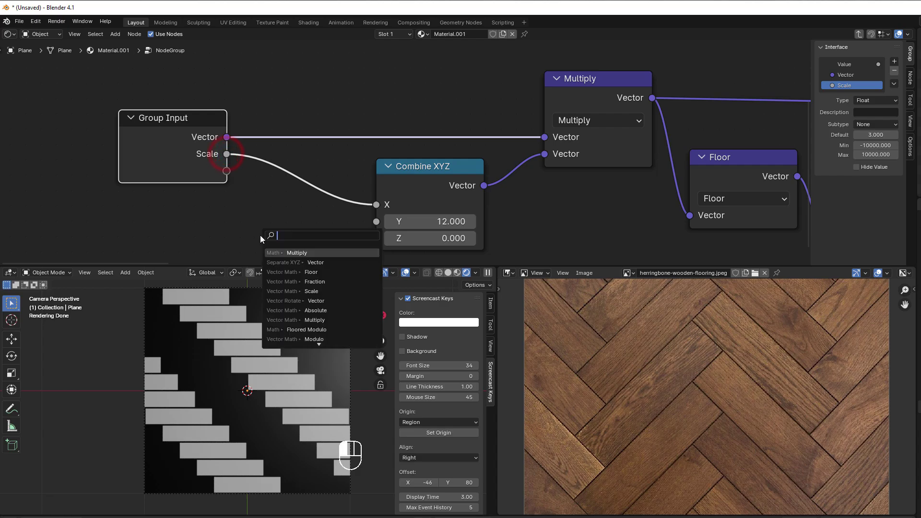
text(mul)
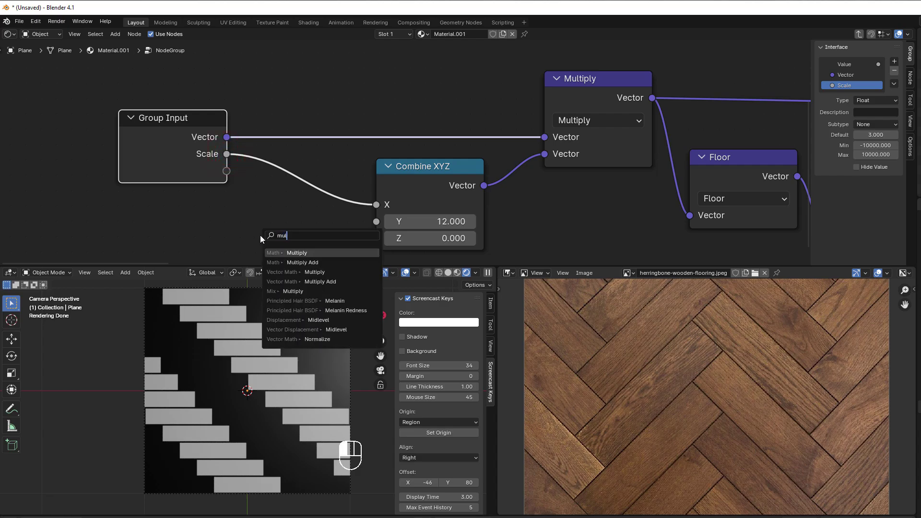
click(298, 253)
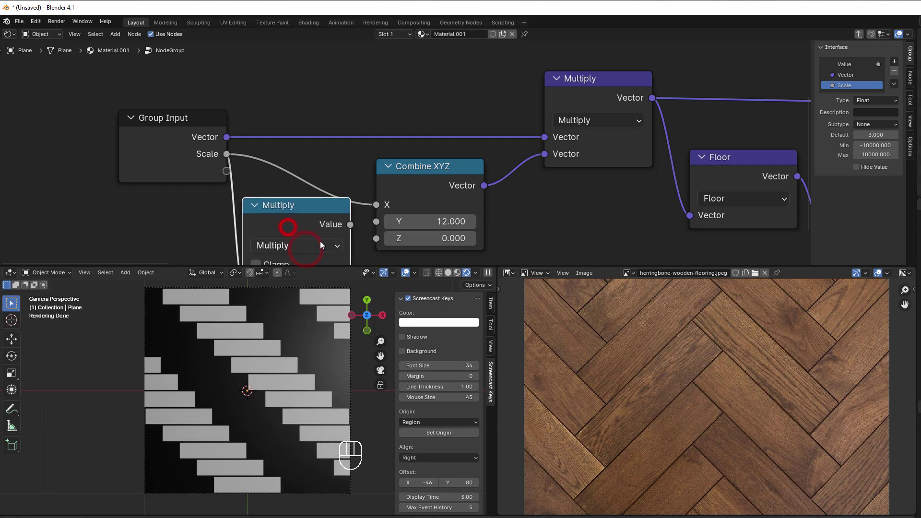
Set the new Math Multiply node's second value to 4 and connect its output to Combine XYZ's Y
middle_drag(190, 238, 183, 196)
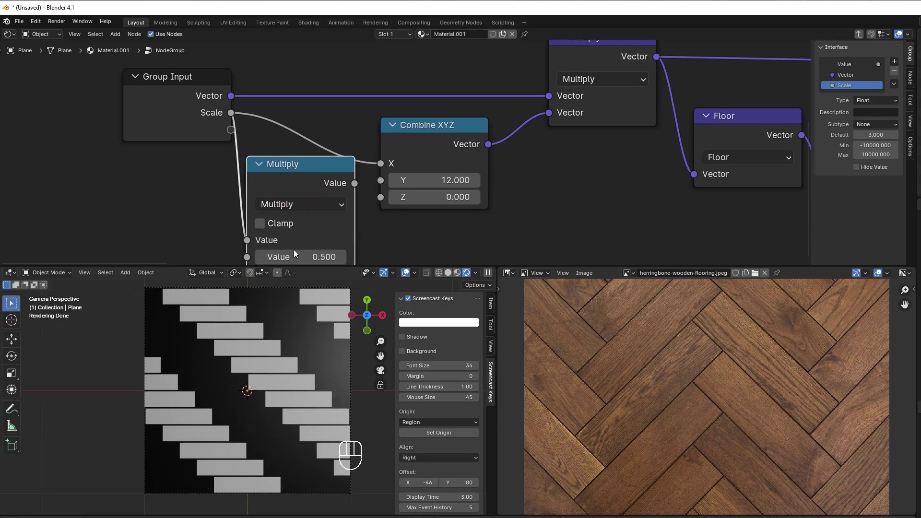
click(293, 255)
text(4)
key(Return)
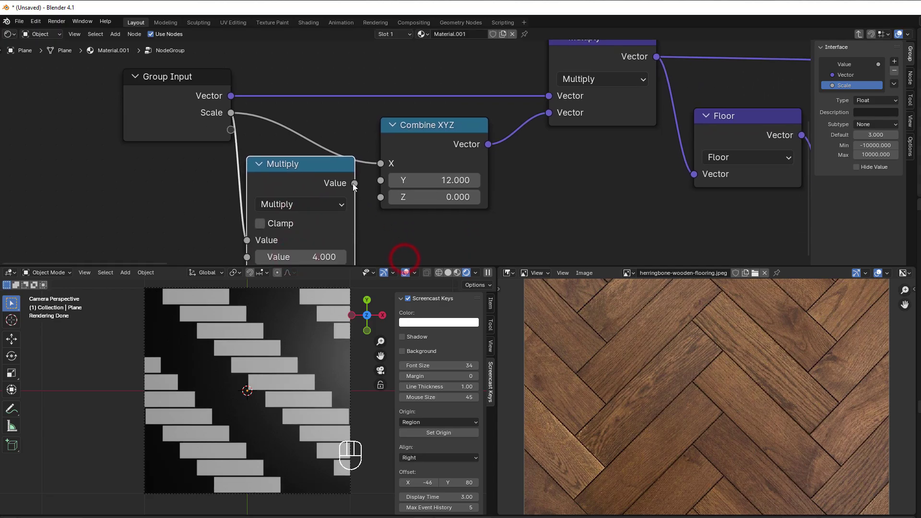
drag(354, 183, 381, 181)
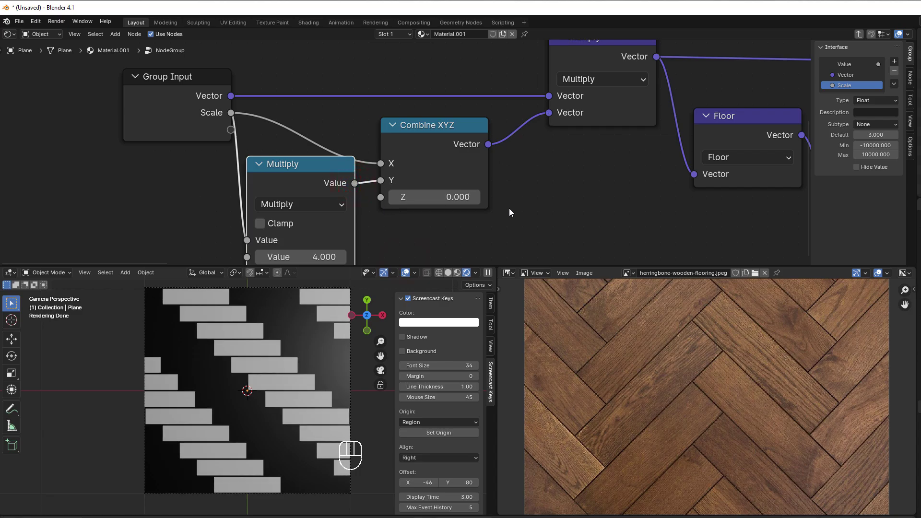
Exit the node group and return to the main material node tree
scroll(509, 209, down, 2)
click(412, 133)
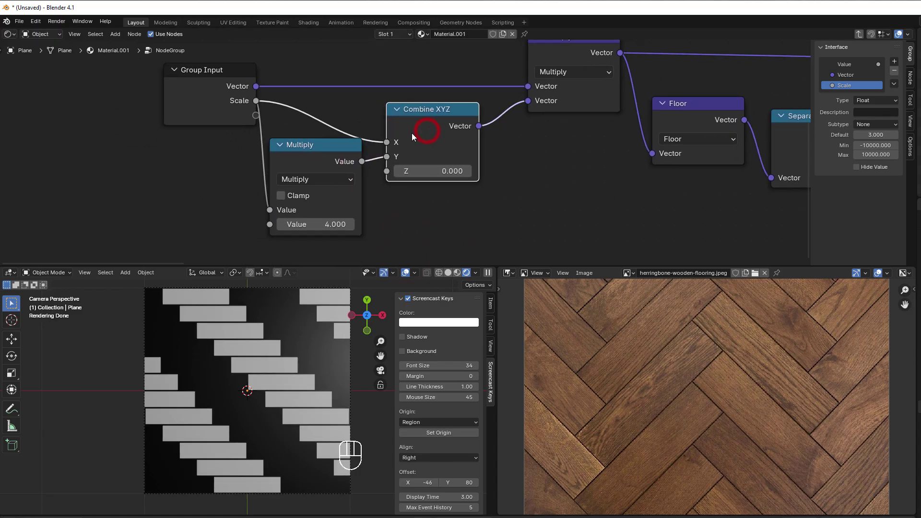
click(192, 102)
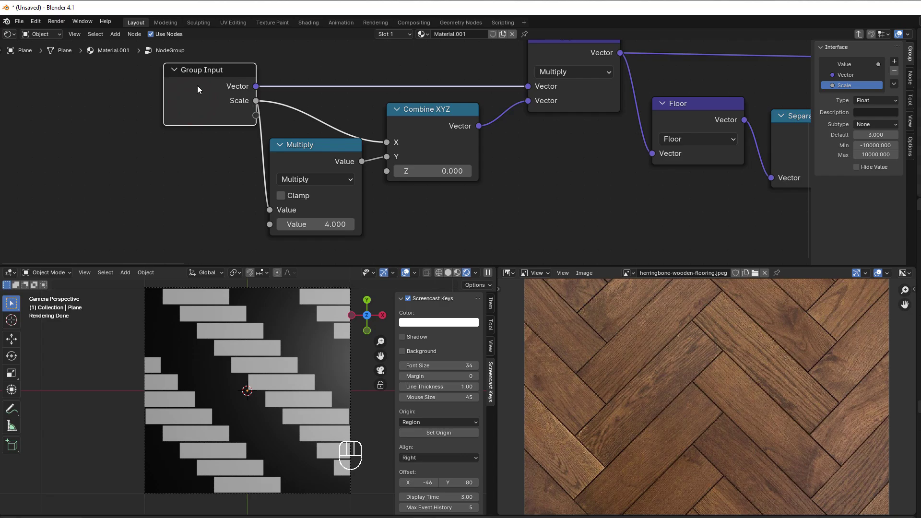
key(Tab)
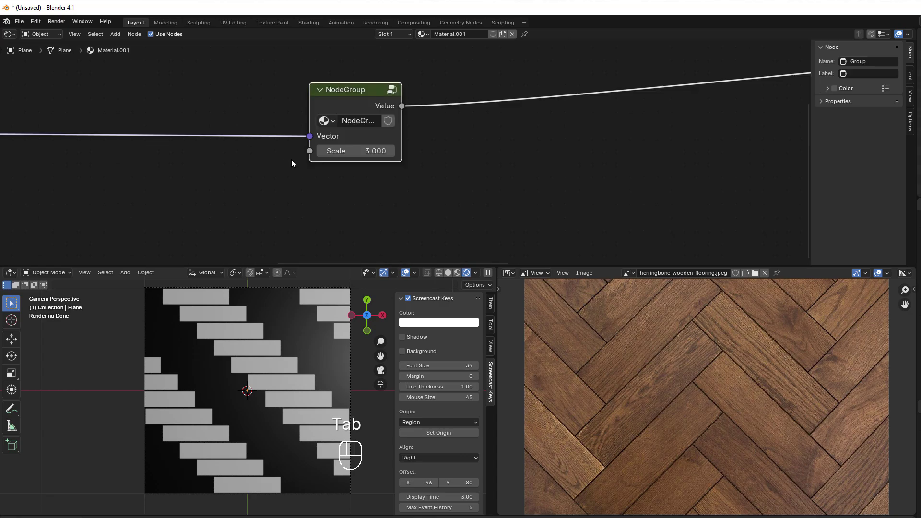
Move Principled BSDF with Material Output, and Texture Coordinate, closer to the node group on either side
scroll(326, 128, down, 3)
scroll(327, 137, down, 1)
drag(575, 89, 668, 181)
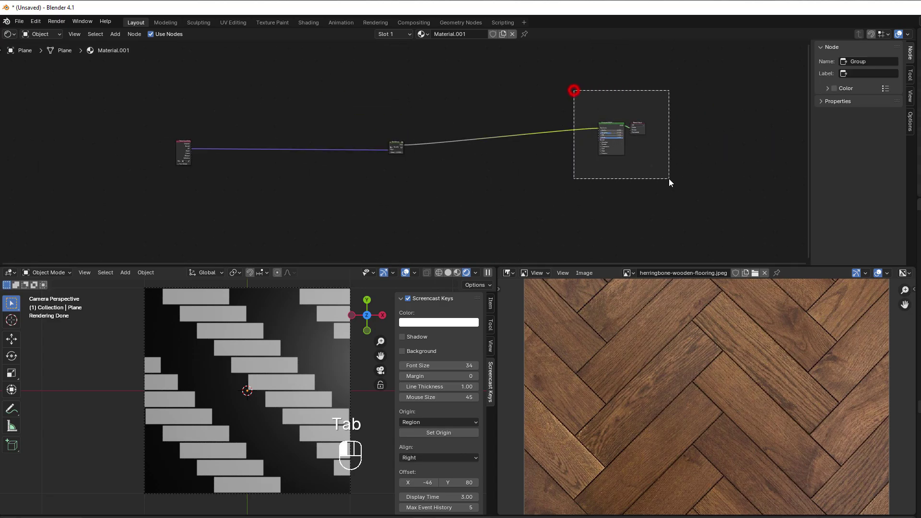
drag(607, 124, 387, 142)
drag(184, 152, 391, 149)
scroll(381, 158, up, 6)
scroll(379, 172, up, 3)
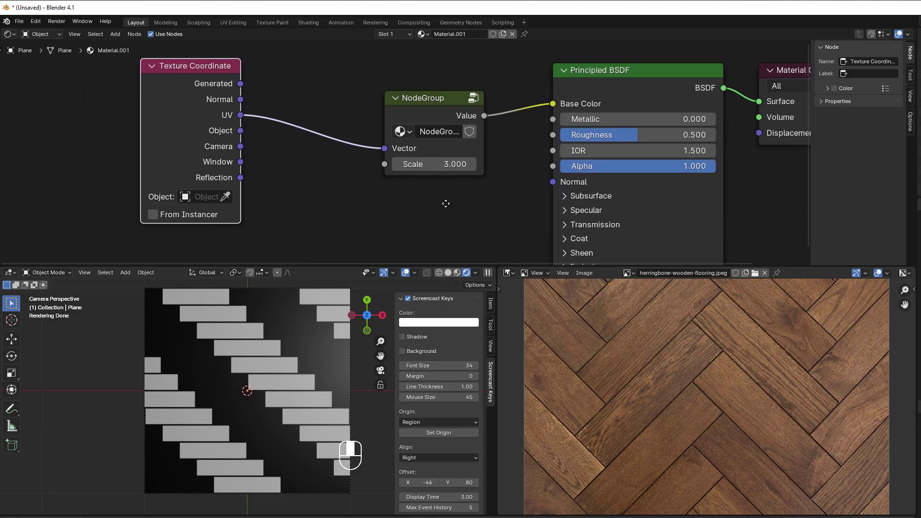
Rename the node group as Rectangles
drag(419, 85, 411, 82)
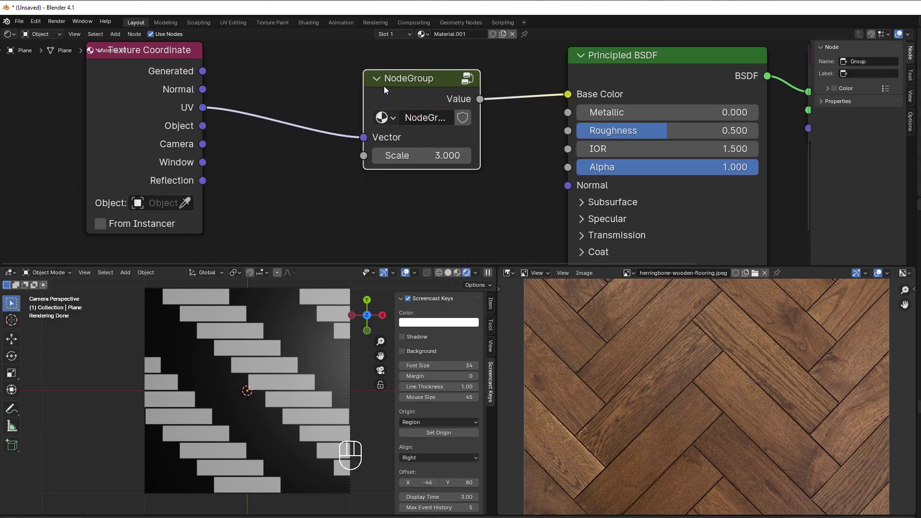
click(817, 102)
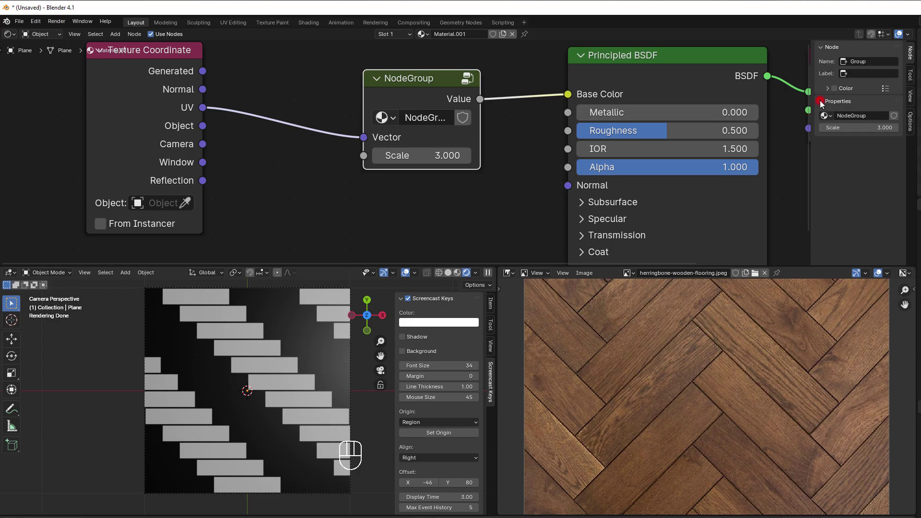
click(856, 116)
text(Rectangles)
key(Return)
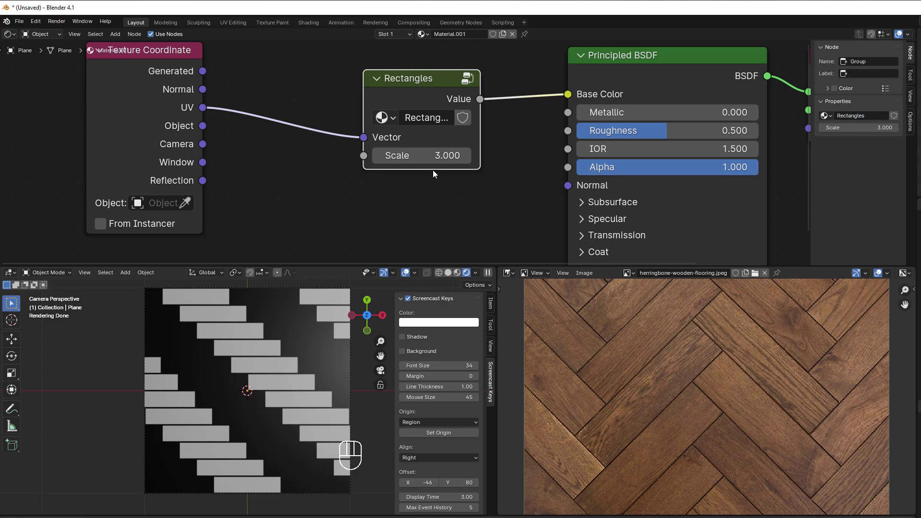
Widen the Rectangles node so its full name fits, and move Texture Coordinate farther away from it
drag(480, 142, 498, 142)
drag(435, 80, 418, 68)
drag(136, 112, 91, 130)
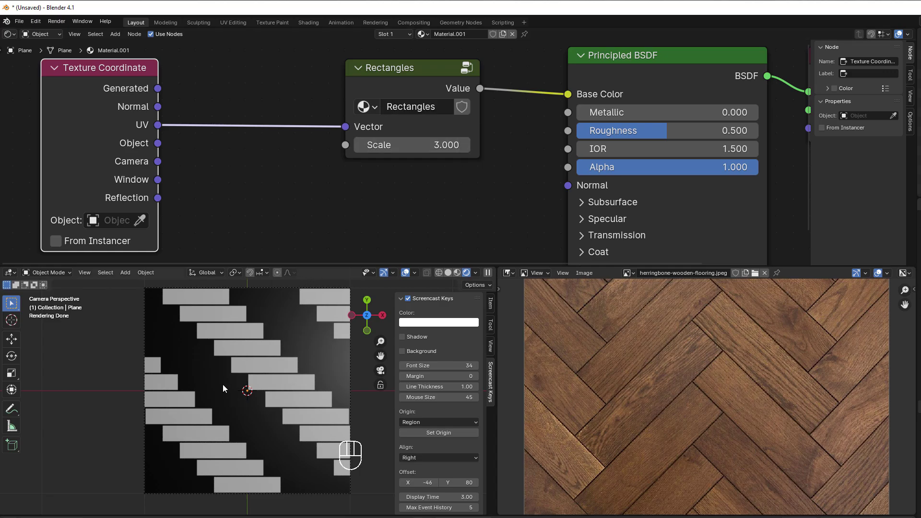
Add a Vector Rotate node fed by Texture Coordinate's UV output, placed below the existing link, and shift Texture Coordinate slightly away from it
middle_drag(298, 211, 285, 192)
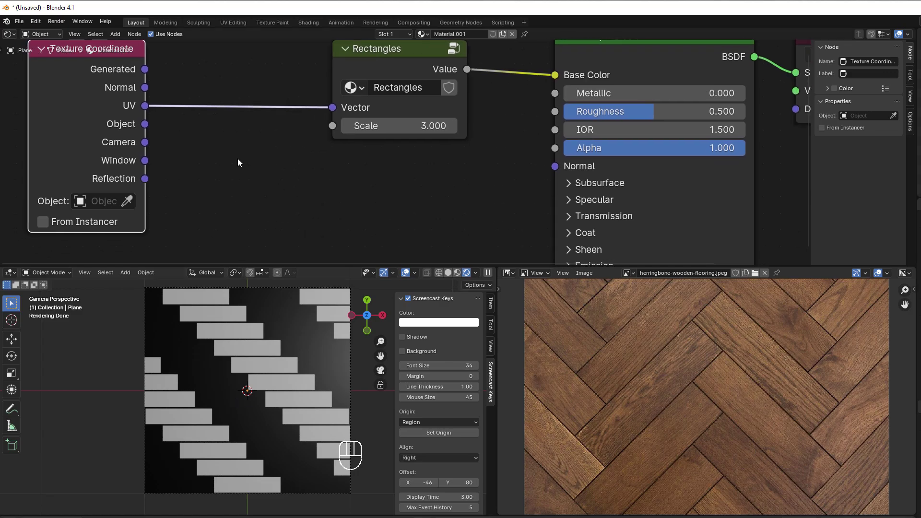
drag(147, 111, 195, 184)
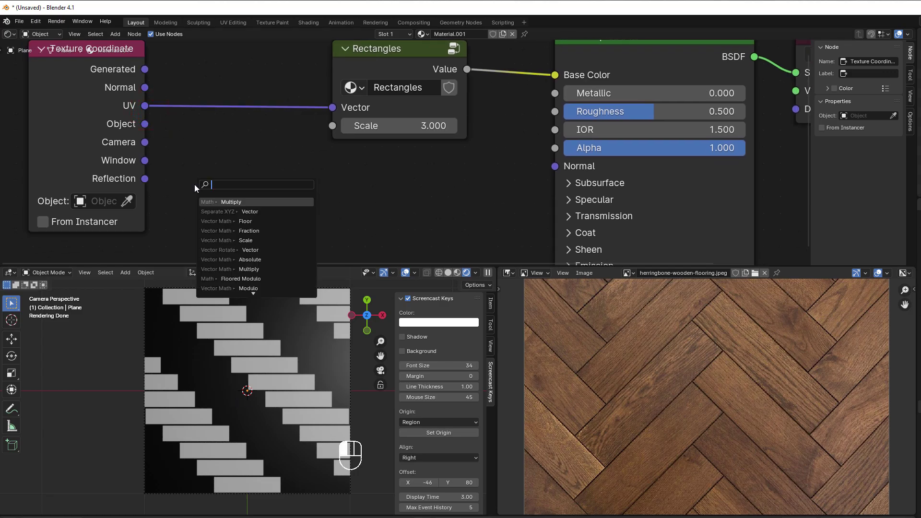
text(vector ro)
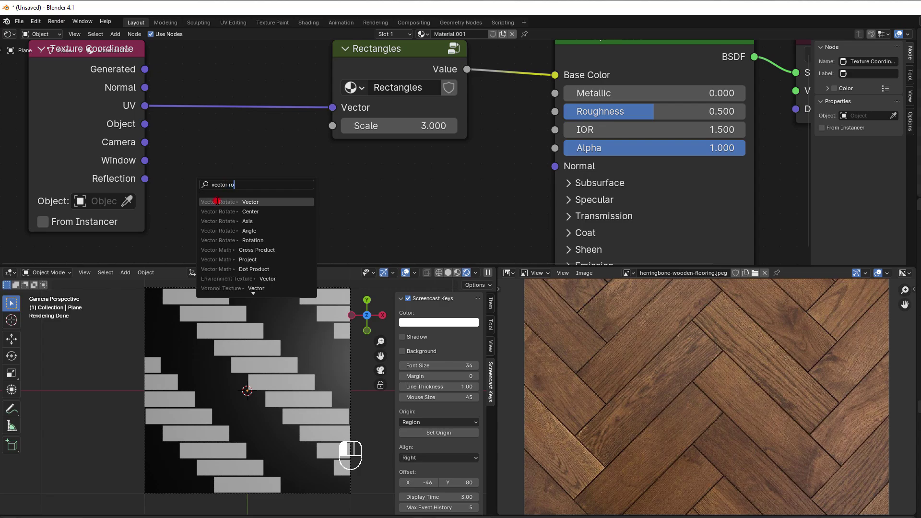
click(217, 202)
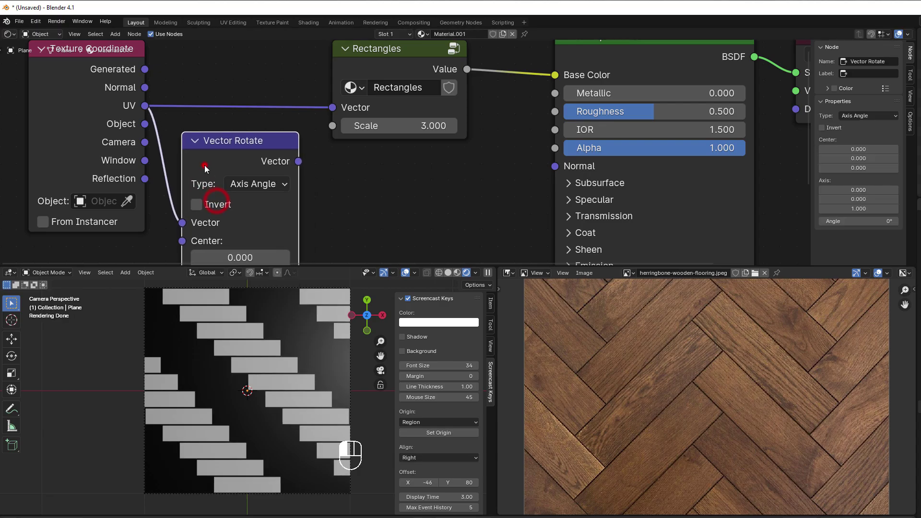
click(205, 168)
middle_drag(356, 208, 399, 177)
scroll(399, 177, down, 2)
drag(192, 90, 173, 89)
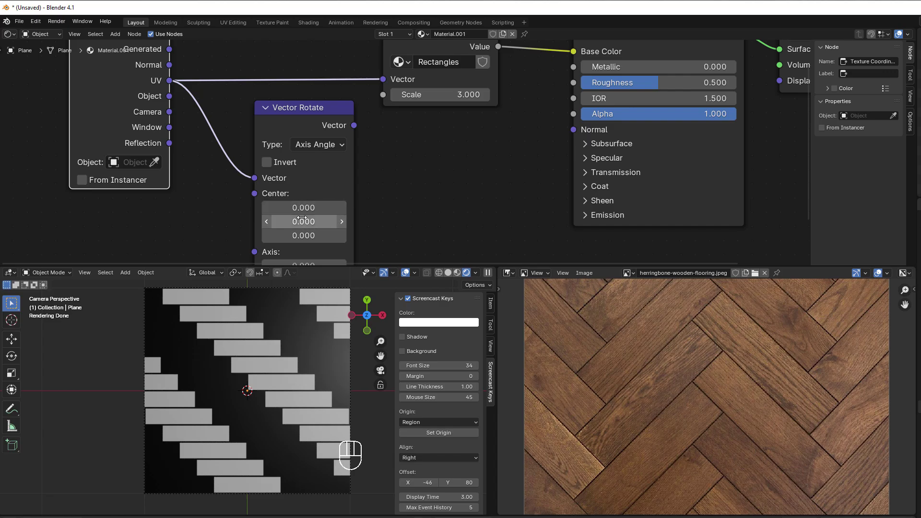
Set the Vector Rotate node's center to 0.5 in both X and Y
click(341, 208)
click(341, 208)
click(342, 208)
click(341, 208)
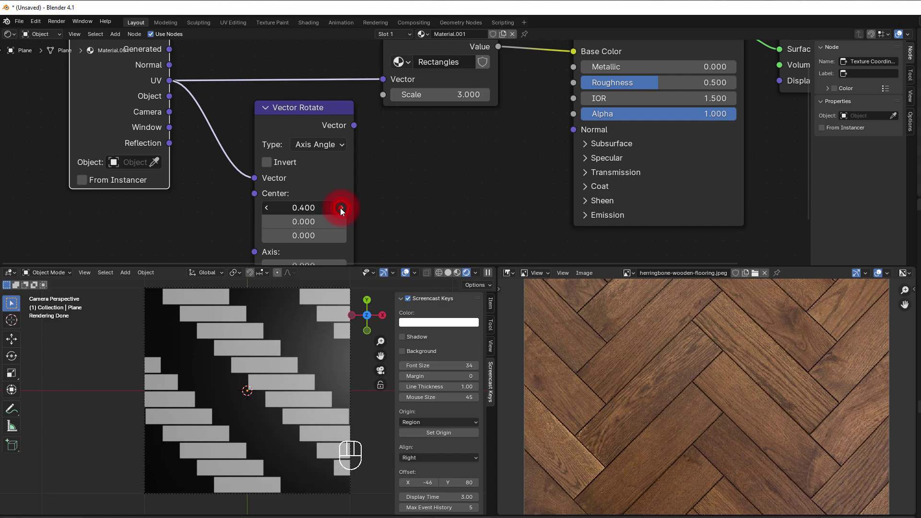
click(342, 208)
click(339, 224)
click(340, 225)
click(340, 224)
click(339, 225)
click(339, 225)
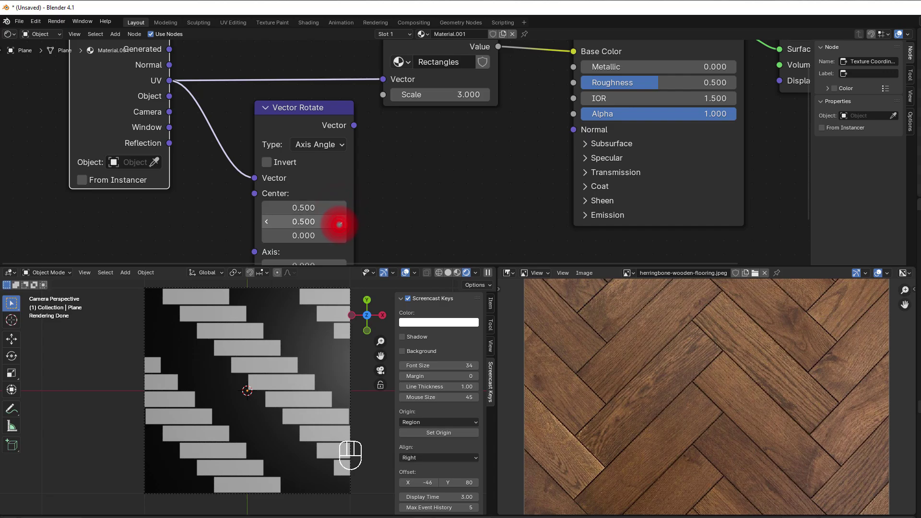
Duplicate the Rectangles node below the original, feed it from Vector Rotate, and link its Value output to Base Color
key(Home)
click(332, 97)
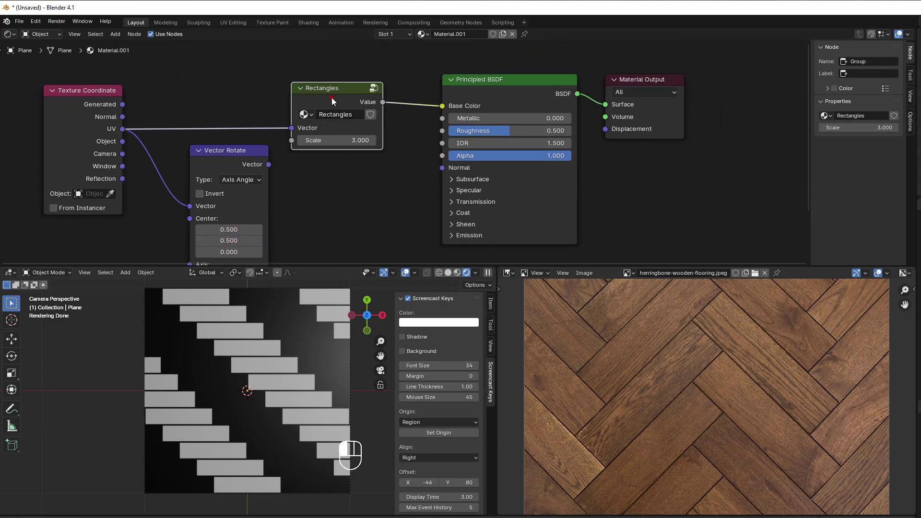
key(shift+d)
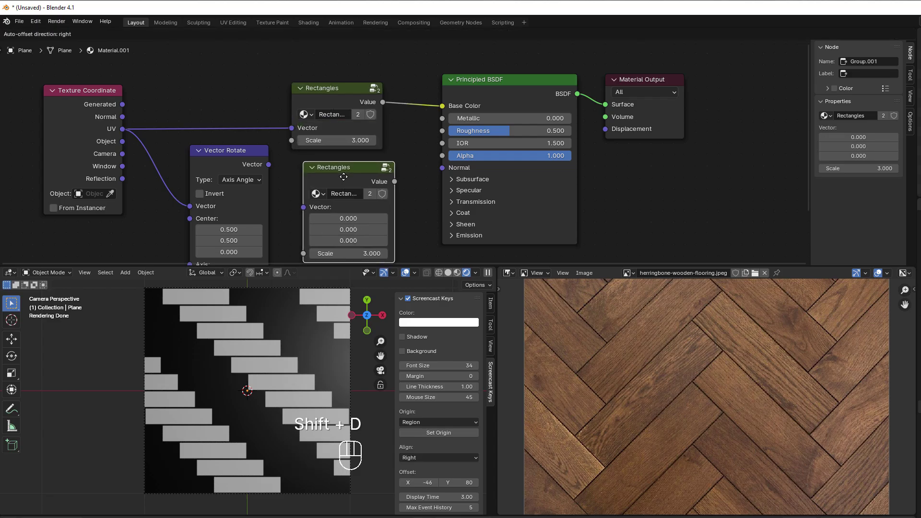
click(343, 177)
drag(269, 164, 304, 207)
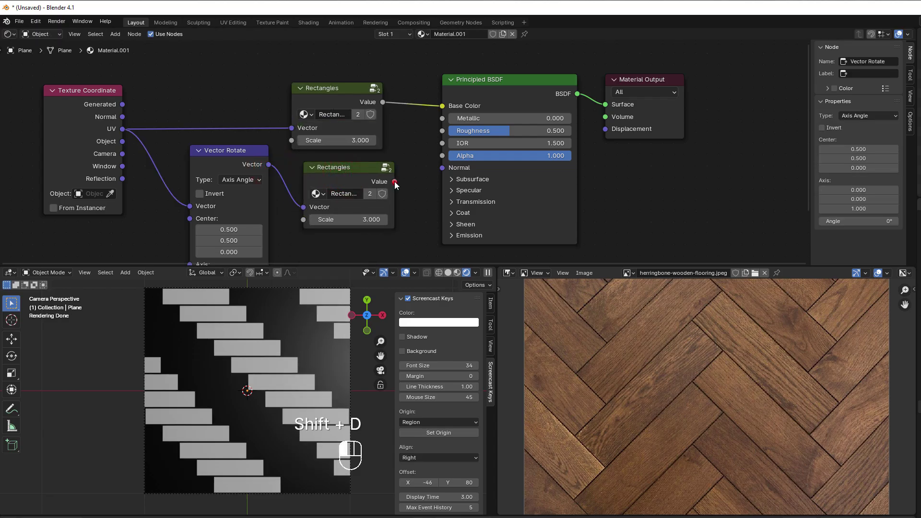
drag(395, 181, 442, 106)
Set the Vector Rotate node's angle to about 90.9°
middle_drag(414, 215, 395, 191)
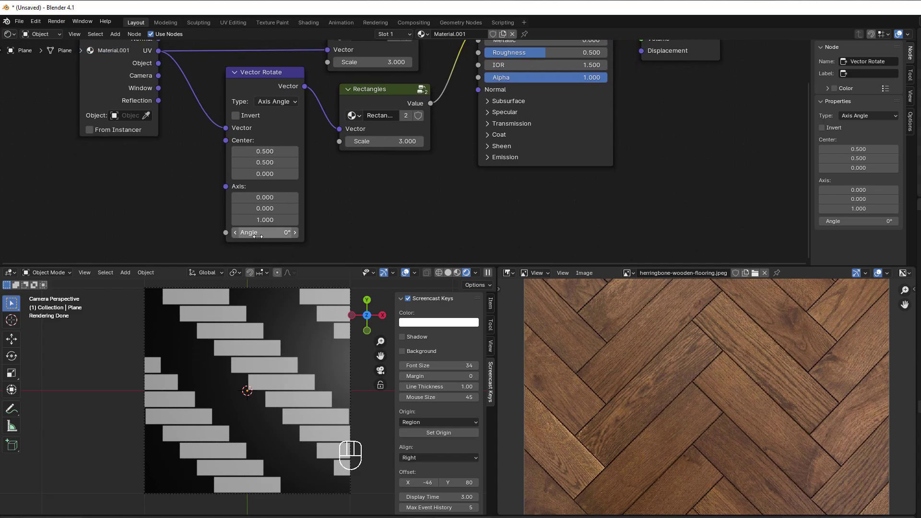
drag(250, 233, 270, 226)
scroll(378, 222, down, 1)
Move the Principled BSDF and Material Output nodes together farther away from the two Rectangles nodes
middle_drag(378, 222, 218, 342)
drag(331, 94, 501, 145)
drag(371, 153, 535, 145)
middle_drag(333, 214, 326, 179)
scroll(330, 181, up, 2)
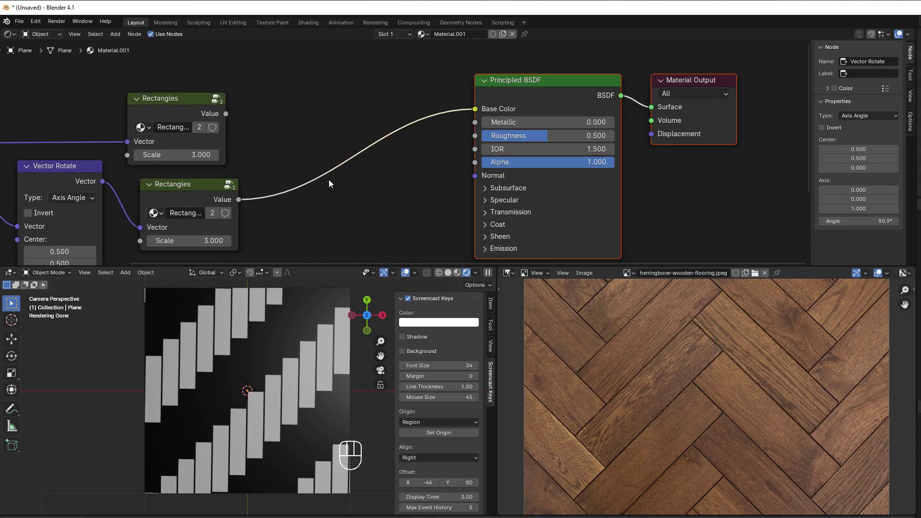
Add a Math node set to Maximum before Base Color, combining the Value outputs of both Rectangles nodes
key(shift+a)
mouse_move(304, 130)
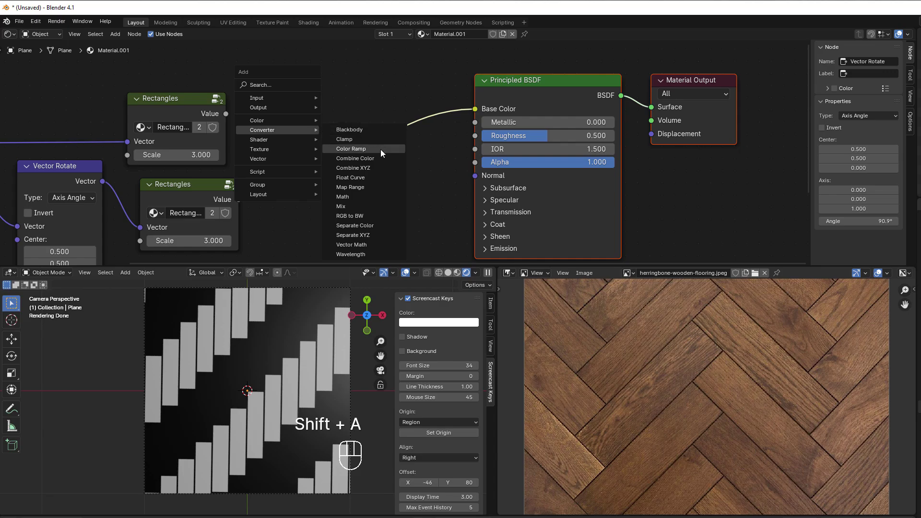
click(359, 194)
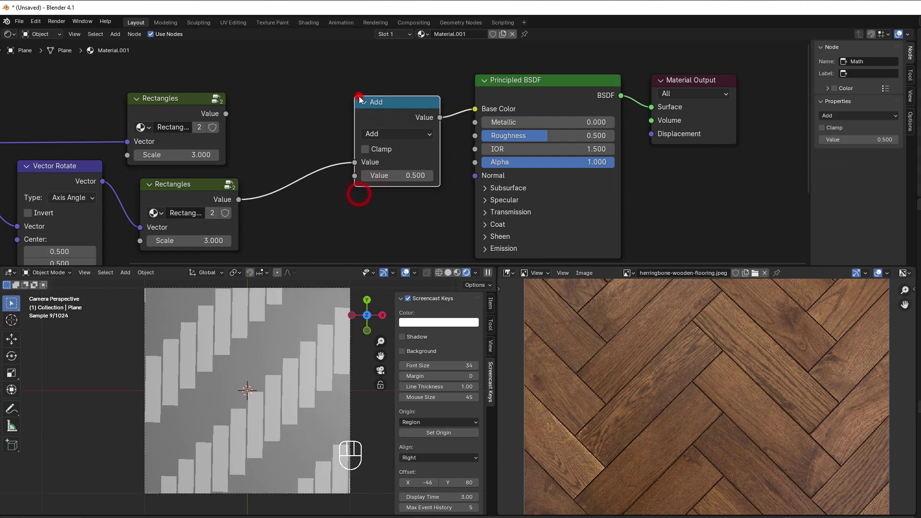
click(359, 93)
drag(226, 114, 341, 162)
drag(238, 199, 341, 175)
click(384, 134)
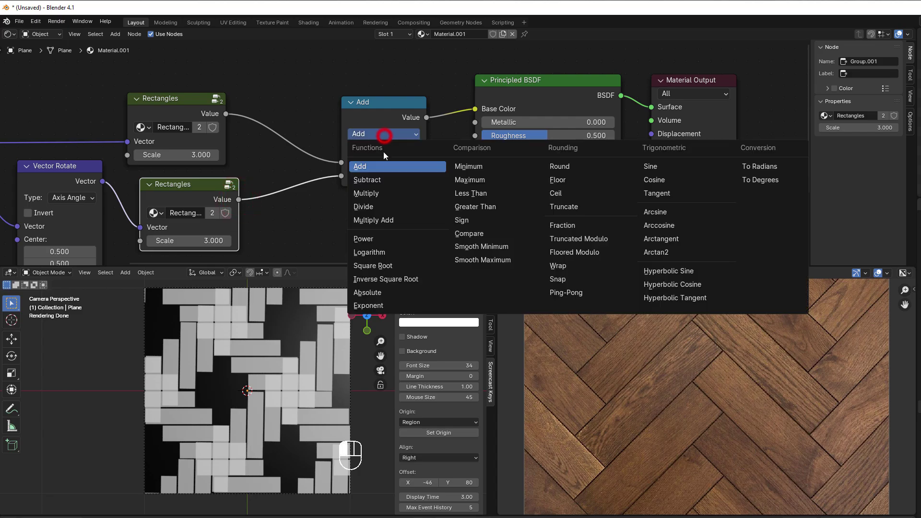
click(467, 178)
Adjust the Vector Rotate node's angle slightly to 89.8°
scroll(292, 206, down, 3)
middle_drag(289, 208, 434, 116)
scroll(363, 158, up, 4)
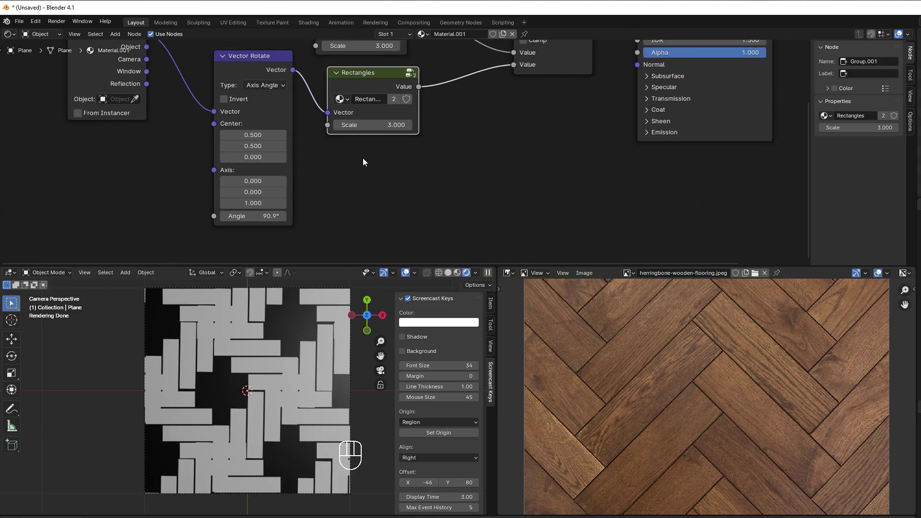
middle_drag(358, 164, 364, 176)
mouse_move(221, 239)
mouse_down()
mouse_move(231, 239)
mouse_move(220, 239)
mouse_up()
Move the lower Rectangles node farther from Vector Rotate to make room between them
scroll(381, 187, down, 2)
middle_drag(386, 193, 268, 248)
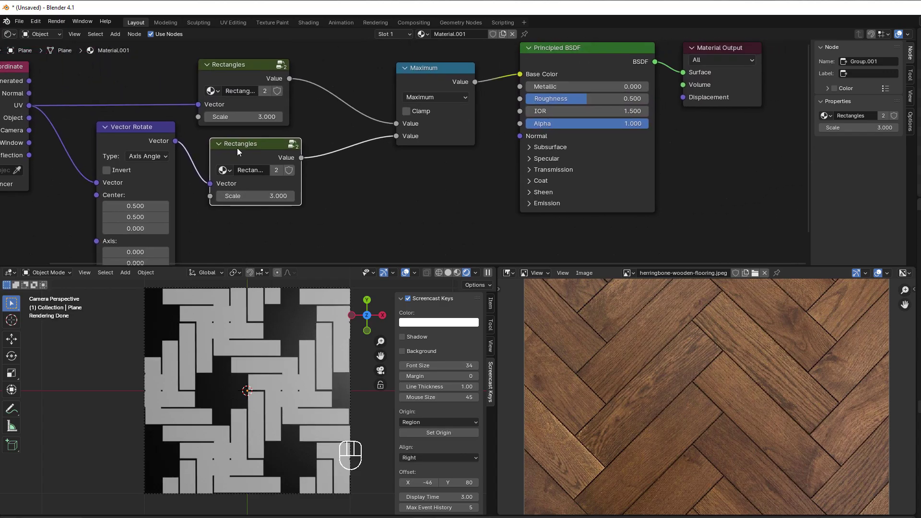
drag(237, 149, 307, 160)
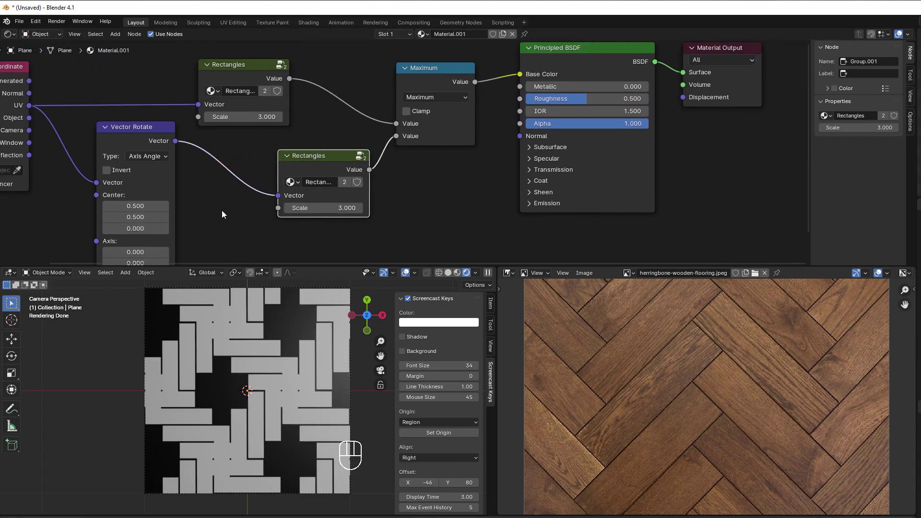
Insert a Vector Math node set to Multiply between Vector Rotate and the lower Rectangles node
middle_drag(221, 210, 381, 196)
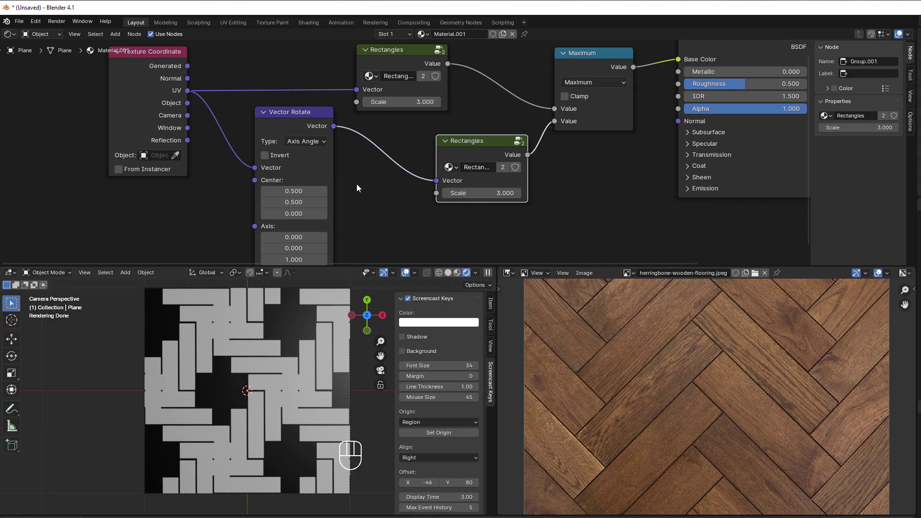
key(shift+a)
mouse_move(359, 187)
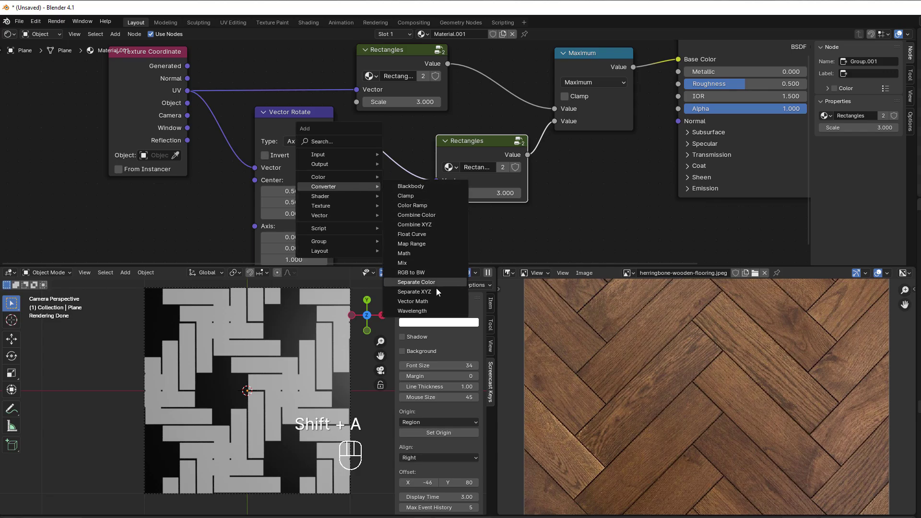
click(433, 299)
click(352, 118)
click(418, 154)
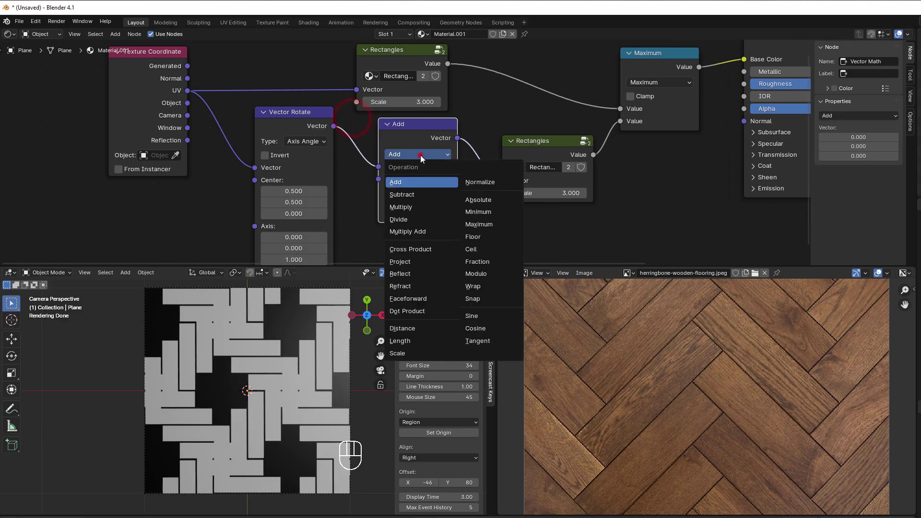
click(408, 206)
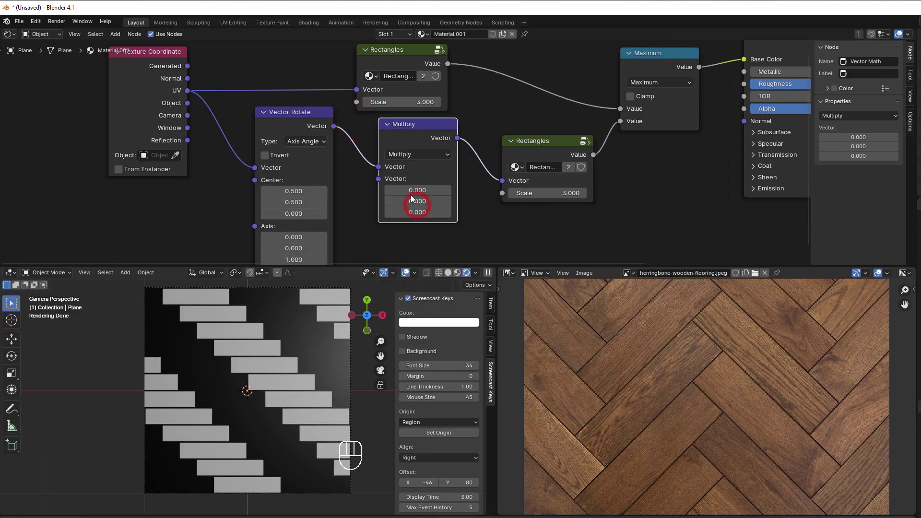
Set the Multiply node's vector to 1 in X and -1 in Y
click(411, 190)
text(1)
click(491, 225)
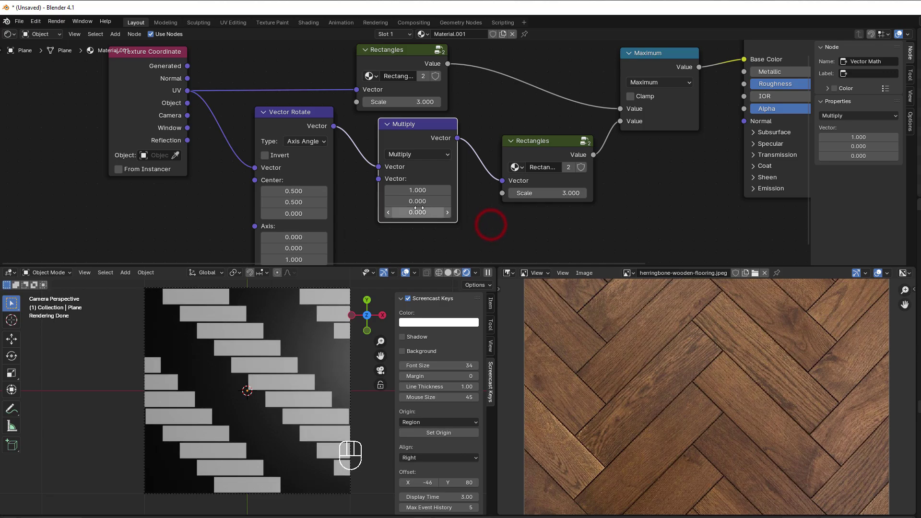
click(417, 201)
text(-1)
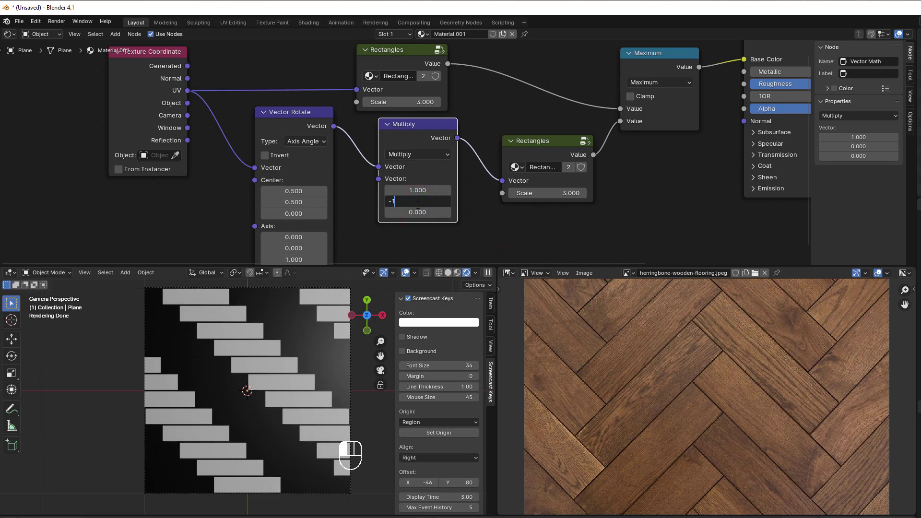
key(Return)
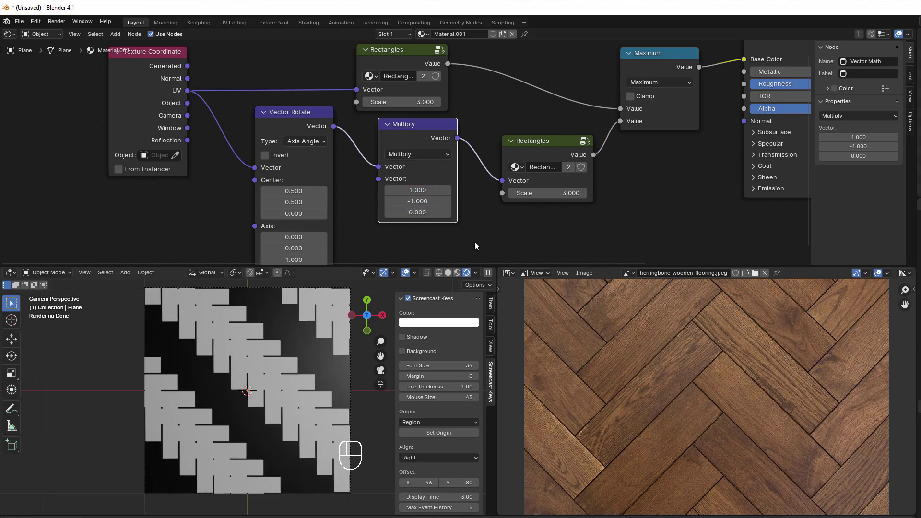
Set the Vector Rotate node's angle to exactly 270°
scroll(526, 251, down, 1)
middle_drag(526, 252, 501, 198)
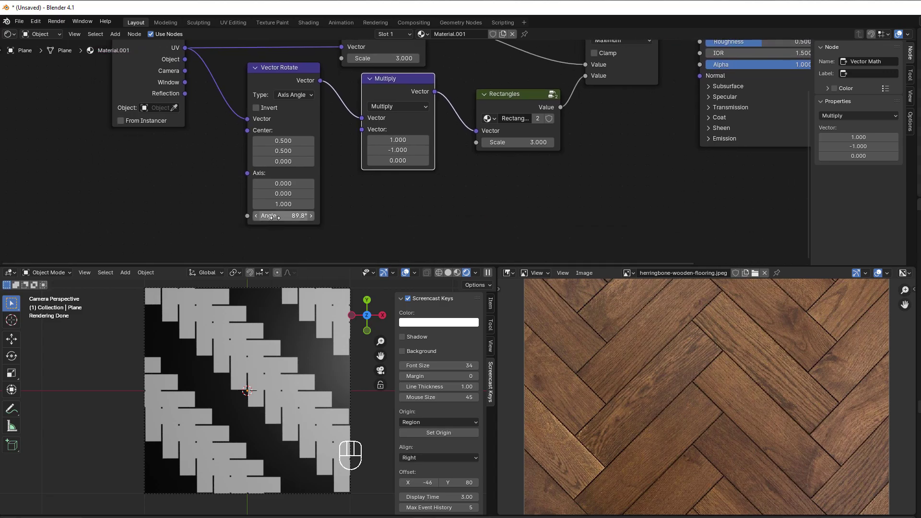
drag(269, 216, 349, 216)
drag(284, 216, 283, 215)
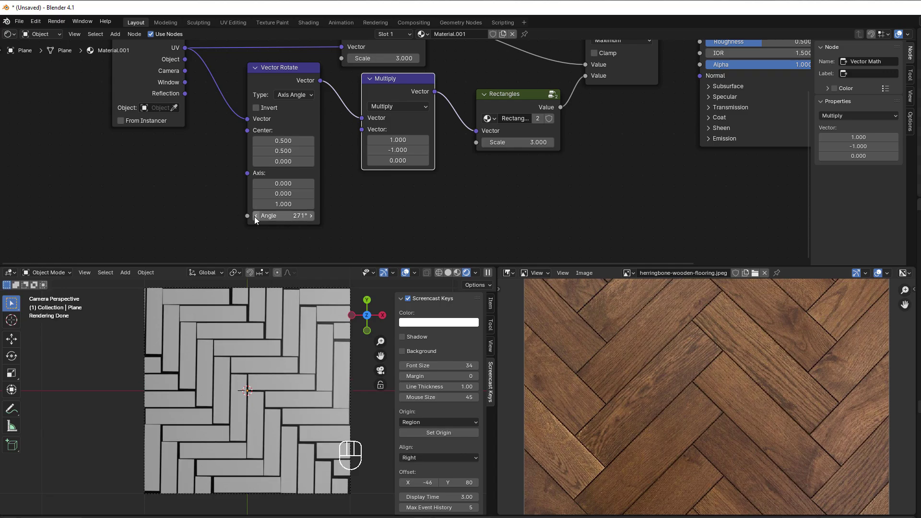
scroll(260, 223, up, 1)
click(259, 224)
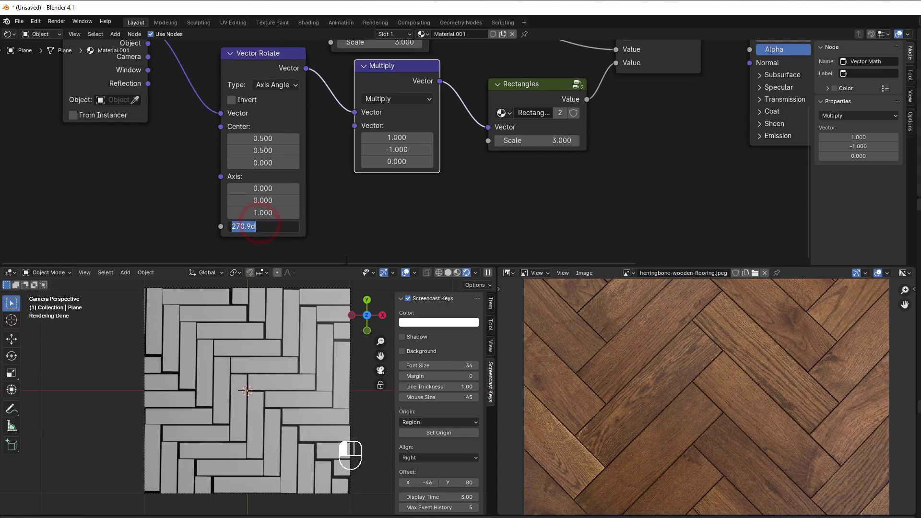
text(270)
key(Return)
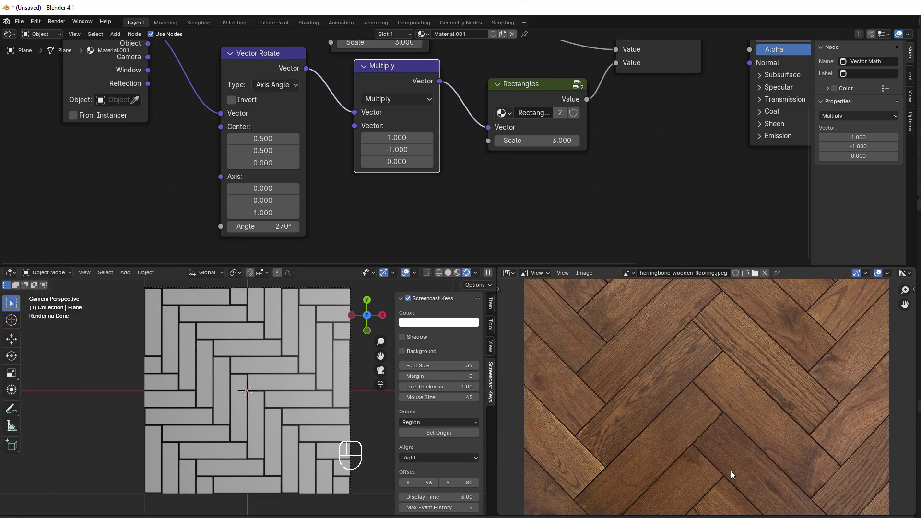
Move the Texture Coordinate node farther away from Vector Rotate to make room for another node
middle_drag(161, 172, 419, 48)
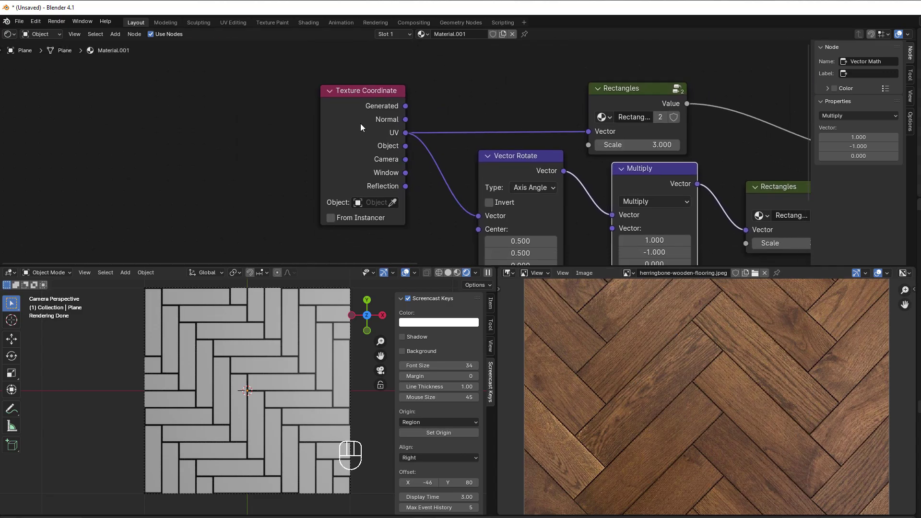
drag(361, 123, 226, 119)
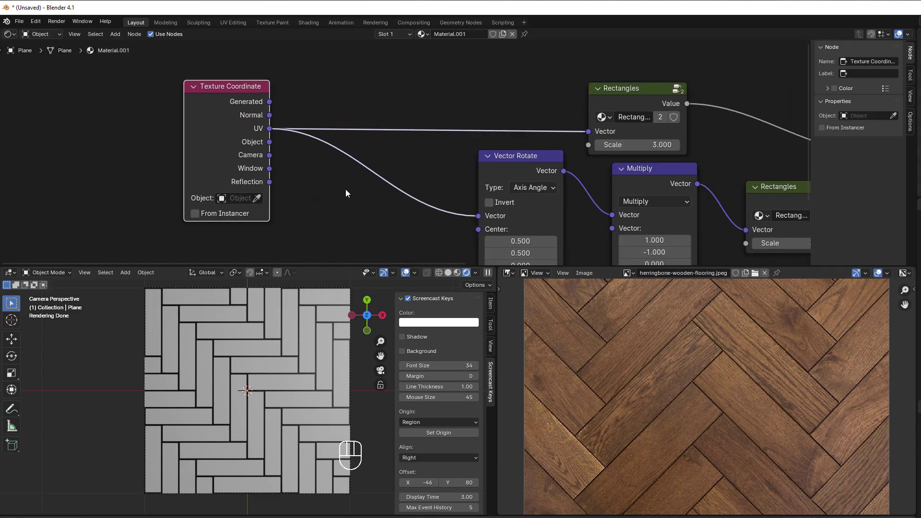
middle_drag(346, 194, 241, 176)
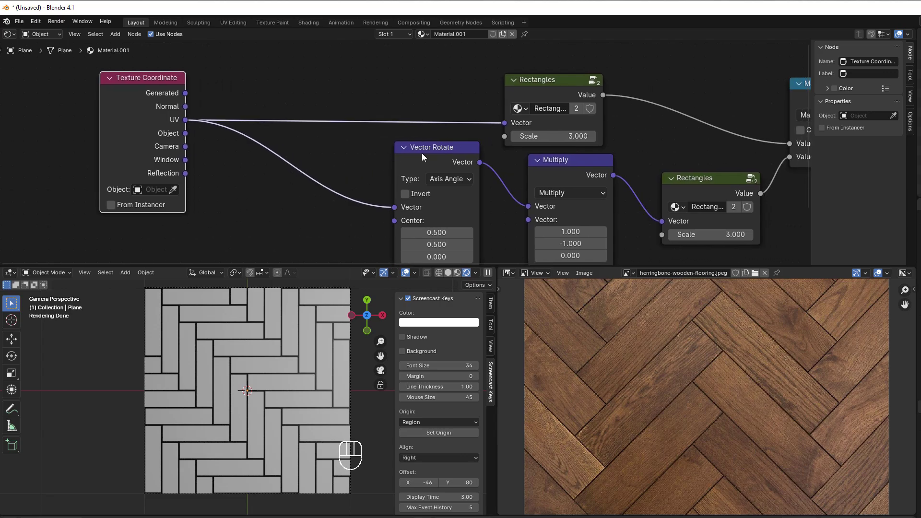
Duplicate Vector Rotate, feed the copy from UV, and link its output to the upper Rectangles and the original Vector Rotate
click(438, 150)
key(shift+d)
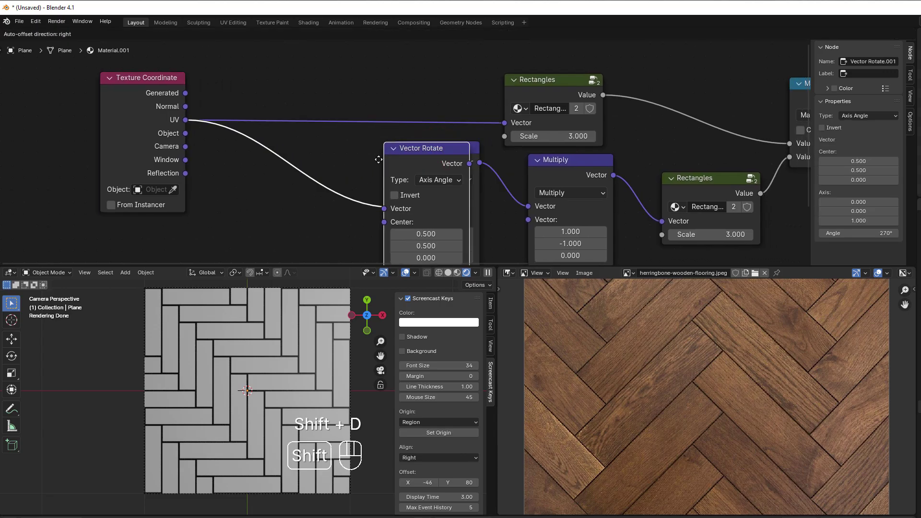
click(246, 180)
drag(185, 119, 203, 238)
drag(288, 194, 505, 123)
drag(293, 194, 394, 207)
Raise the duplicated Vector Rotate node between its neighbours and lower Texture Coordinate to line up with it
middle_drag(230, 185, 287, 116)
drag(286, 116, 331, 39)
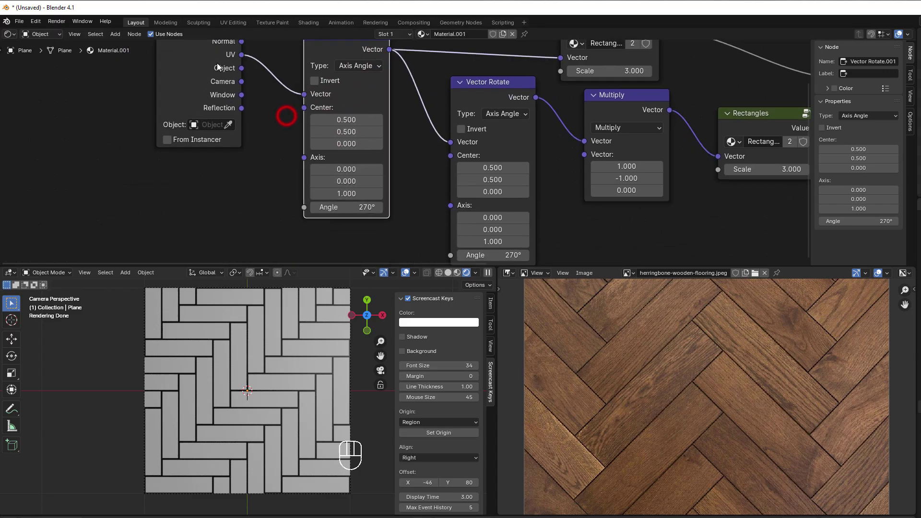
drag(181, 64, 182, 110)
Set the duplicated Vector Rotate node's angle to 45°
drag(332, 207, 313, 207)
click(351, 212)
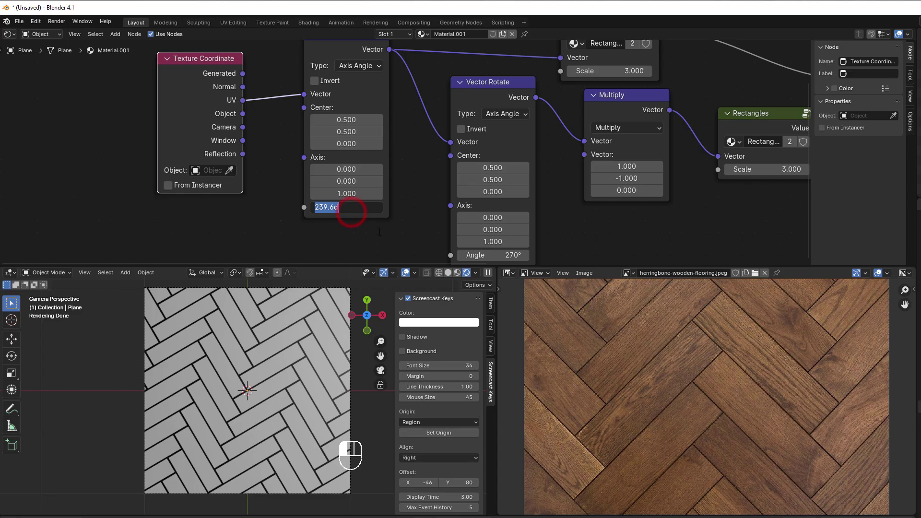
text(45)
key(Return)
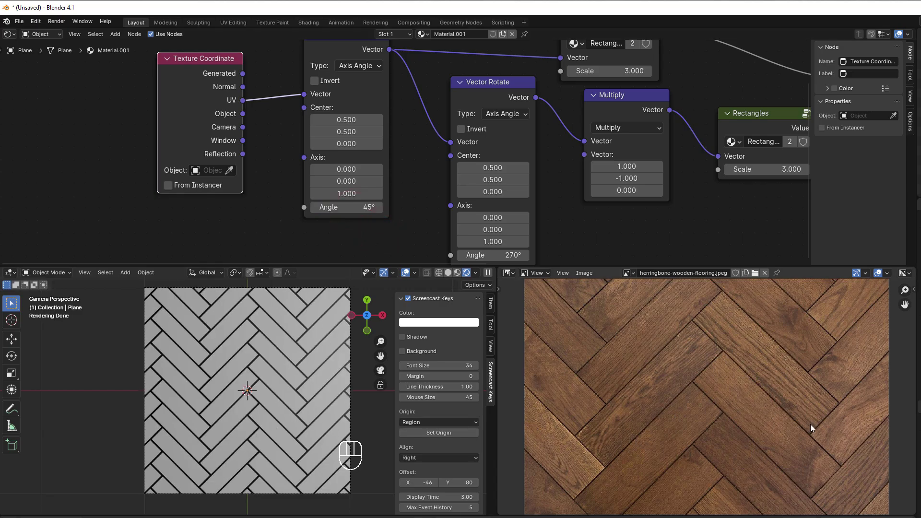
Examine the rotated herringbone pattern up close and review the node chain that produces it
scroll(331, 409, up, 2)
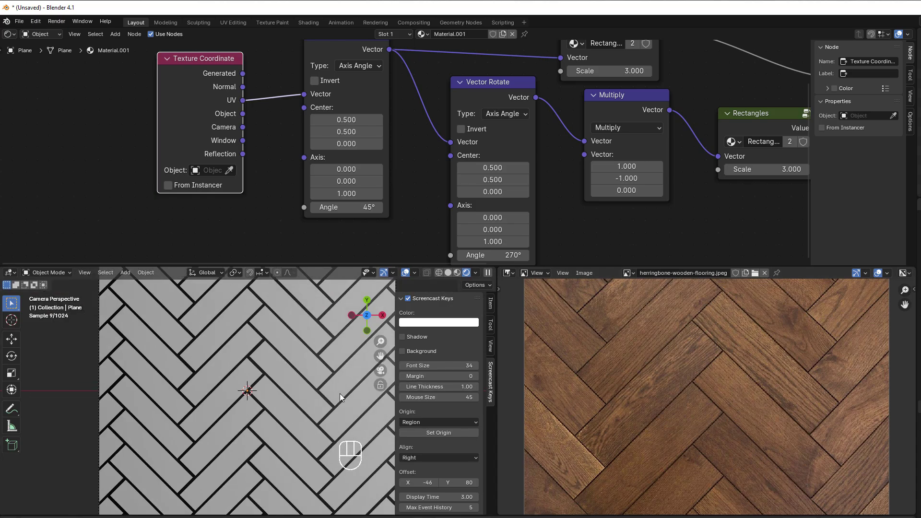
scroll(575, 236, down, 2)
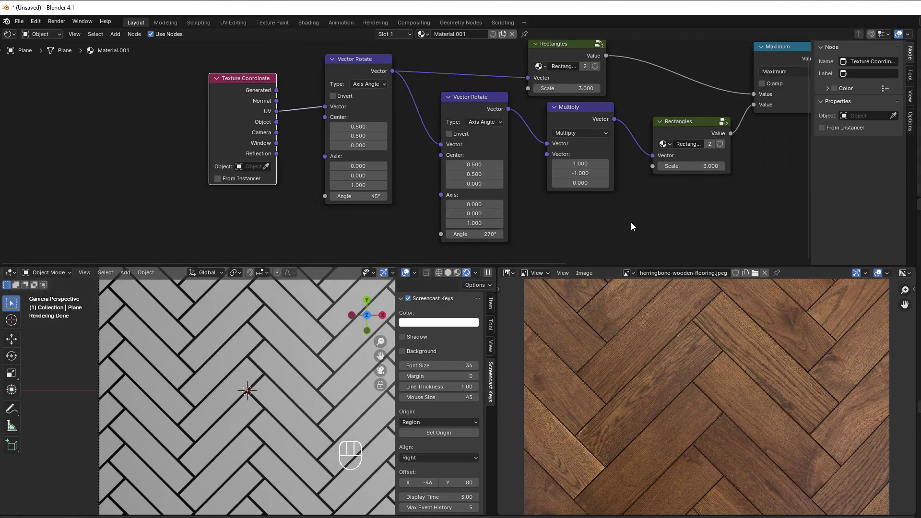
mouse_move(631, 222)
middle_down()
mouse_move(456, 251)
mouse_move(600, 221)
mouse_move(621, 235)
middle_up()
scroll(373, 233, up, 1)
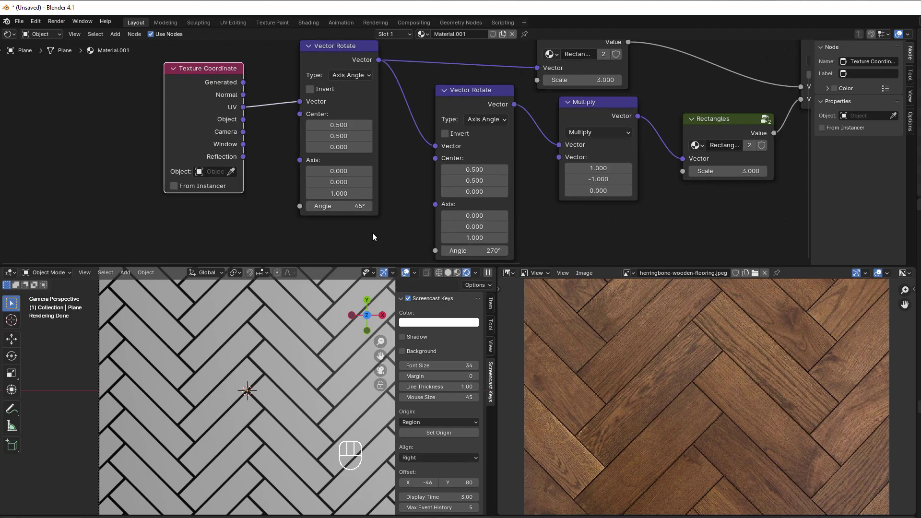
middle_drag(469, 245, 319, 245)
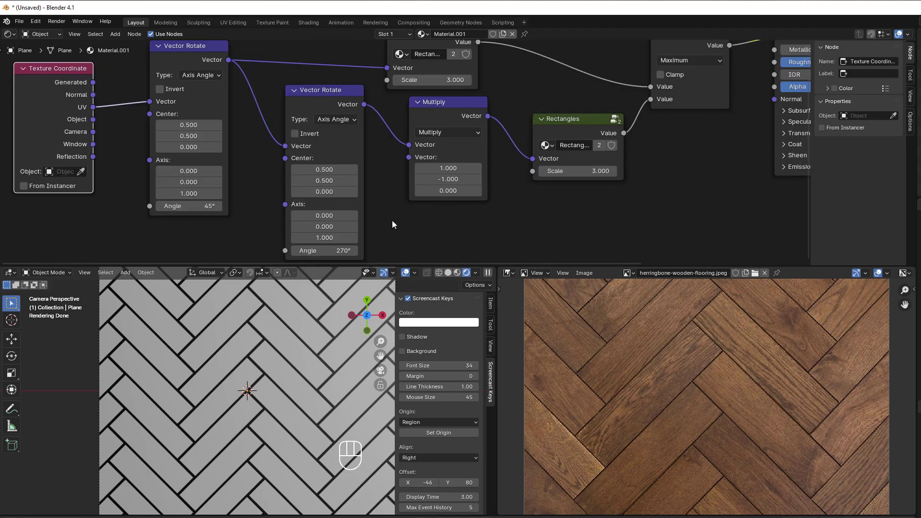
scroll(408, 217, down, 2)
middle_drag(424, 215, 603, 209)
Add a Value node below Texture Coordinate and set it to 3
click(346, 230)
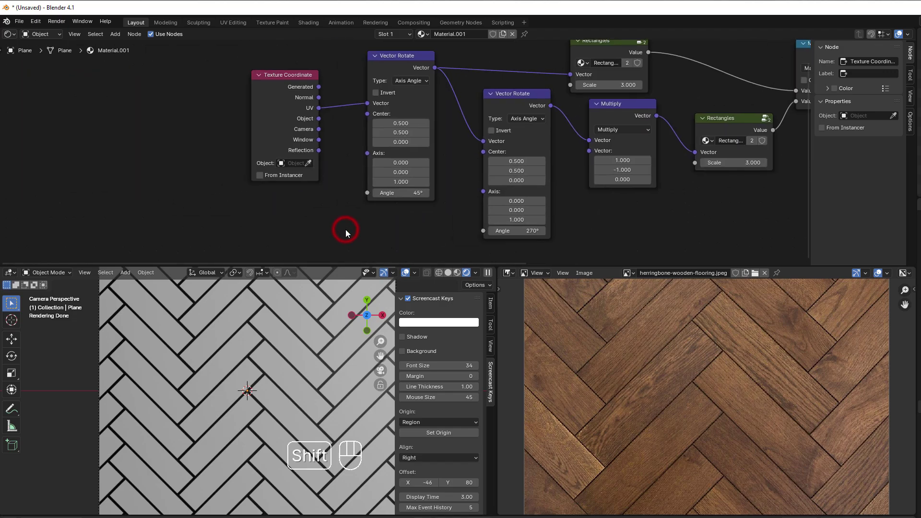
key(shift+a)
mouse_move(331, 198)
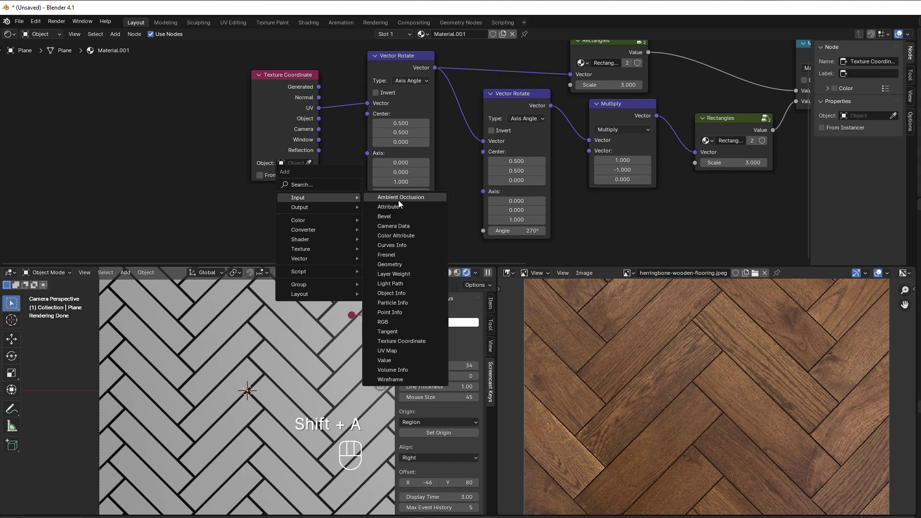
click(407, 356)
click(263, 215)
middle_drag(331, 241, 348, 226)
scroll(345, 230, up, 1)
click(316, 230)
text(3)
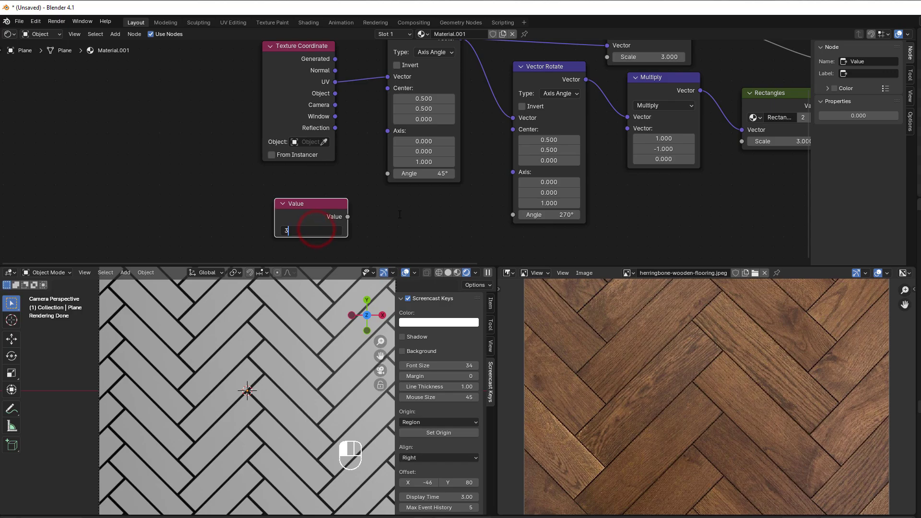
click(399, 215)
Link the Value node's output to the Scale inputs of both Rectangles groups
scroll(423, 219, down, 2)
middle_drag(421, 219, 360, 226)
drag(305, 214, 527, 77)
drag(304, 213, 641, 149)
Try fractional scales such as 3.8 in the Value node, raising it to 5
middle_drag(381, 240, 460, 235)
scroll(422, 235, up, 1)
drag(345, 220, 397, 218)
middle_drag(479, 194, 388, 218)
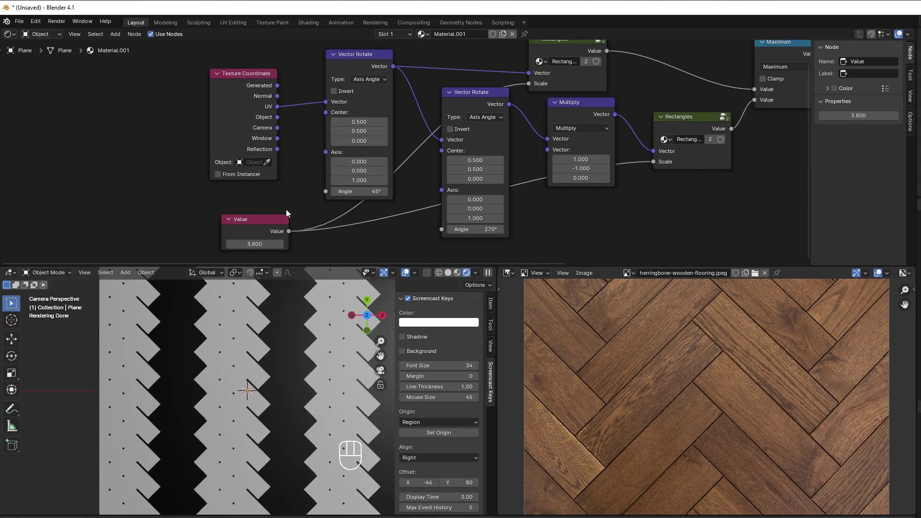
drag(254, 244, 277, 244)
Move the Value node closer to the underside of the 45° Vector Rotate node
middle_drag(314, 234, 326, 223)
scroll(324, 223, up, 2)
drag(266, 208, 371, 226)
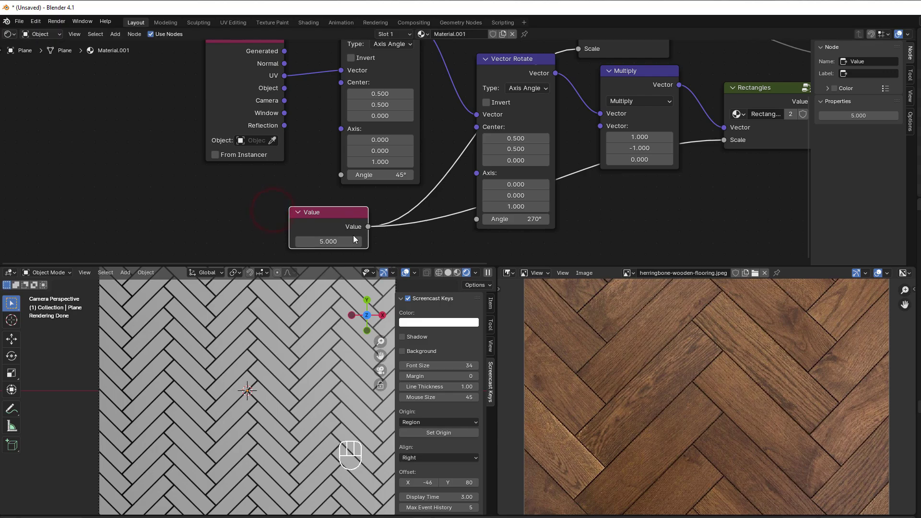
Try the scales 1 and 2 in the Value node
click(310, 241)
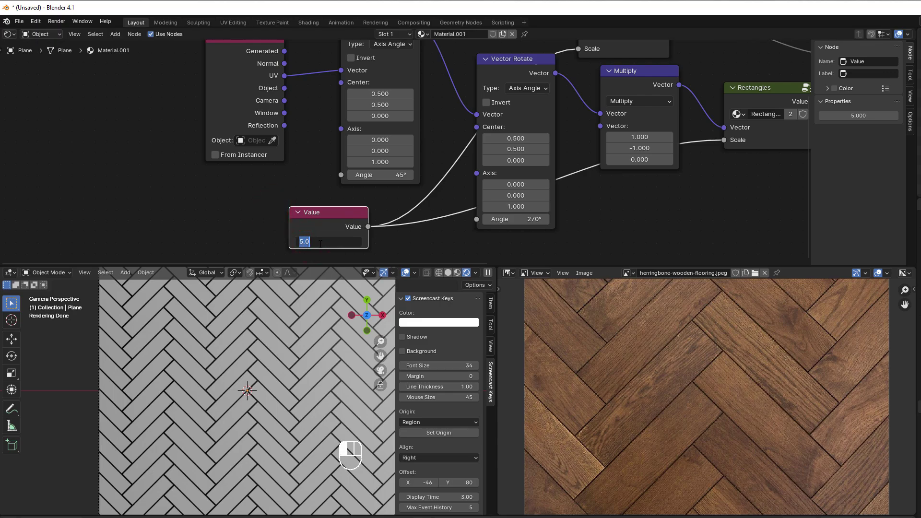
click(396, 251)
click(325, 244)
text(1)
click(396, 248)
click(327, 241)
text(2)
click(382, 250)
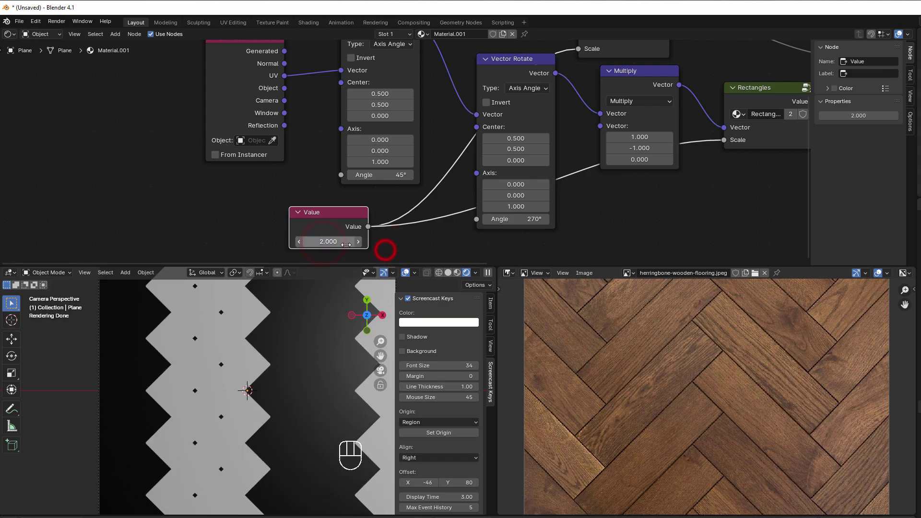
Test the pattern with the Value node at 3 and at 5
click(333, 242)
text(3)
click(411, 252)
click(316, 241)
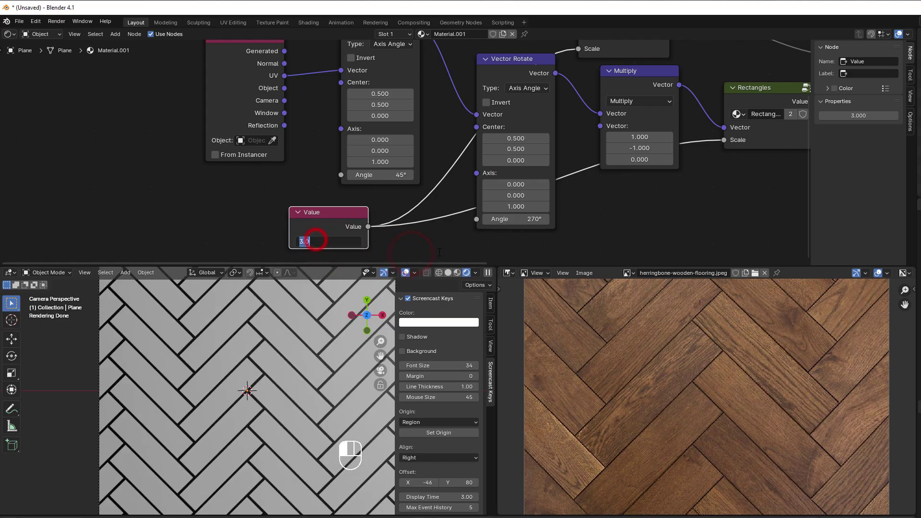
text(4)
text(5)
click(430, 246)
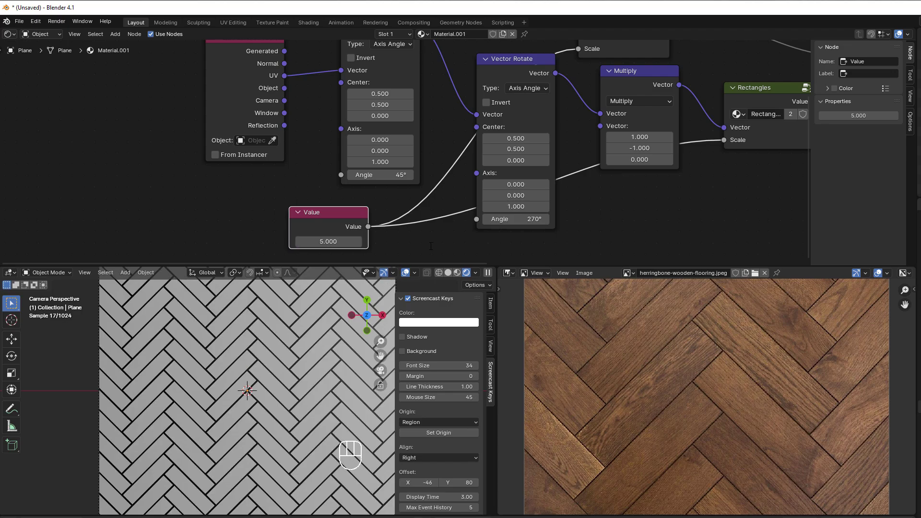
Compare the pattern with the Value node at 5.1, 7 and 5
drag(322, 244, 325, 244)
click(322, 242)
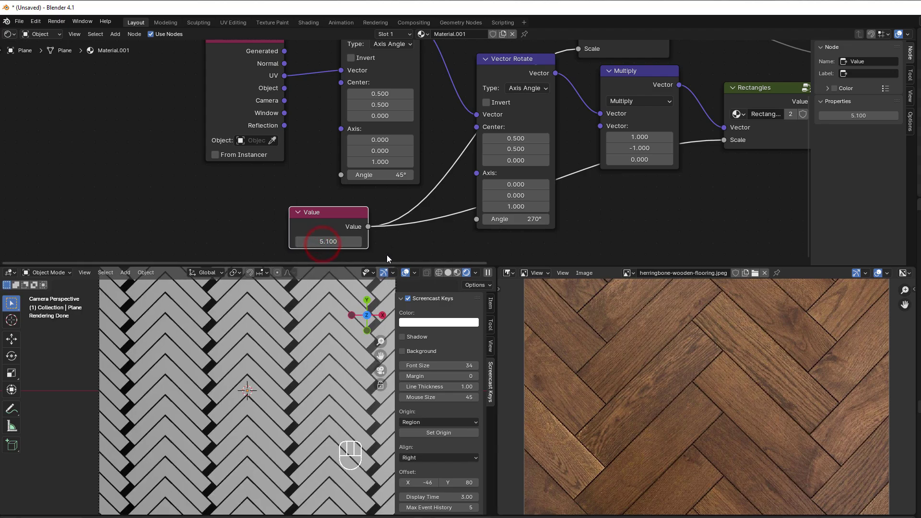
text(7)
click(441, 247)
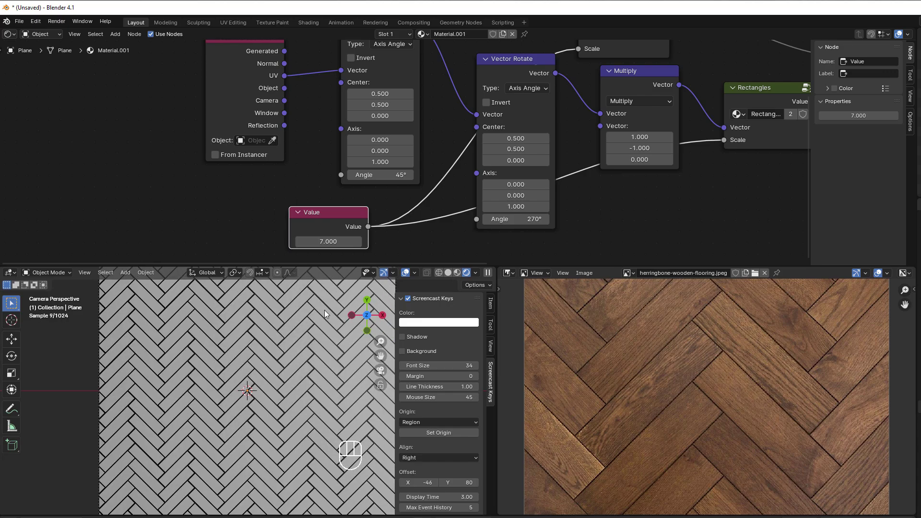
click(318, 243)
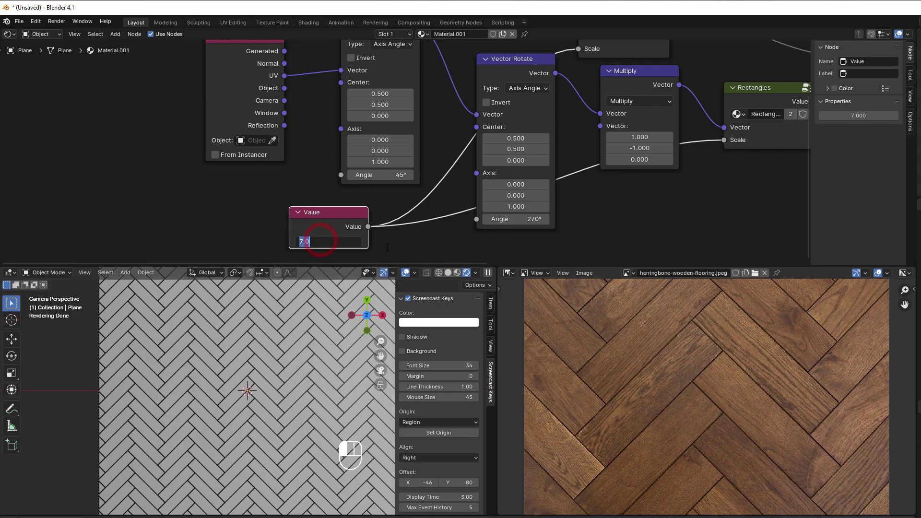
text(5)
key(Return)
Set the Value node to 3 and shift it slightly toward the 270° Vector Rotate node
click(328, 241)
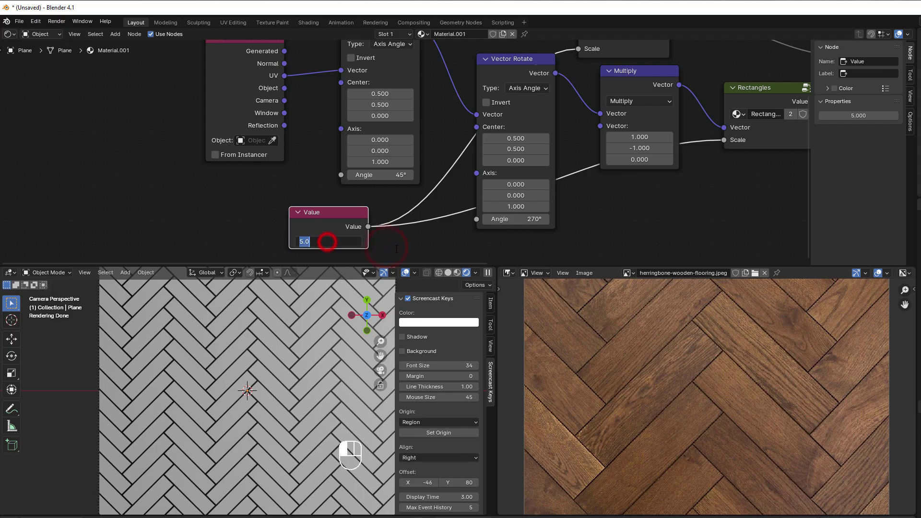
text(3)
click(397, 249)
drag(316, 214, 341, 213)
scroll(401, 228, down, 2)
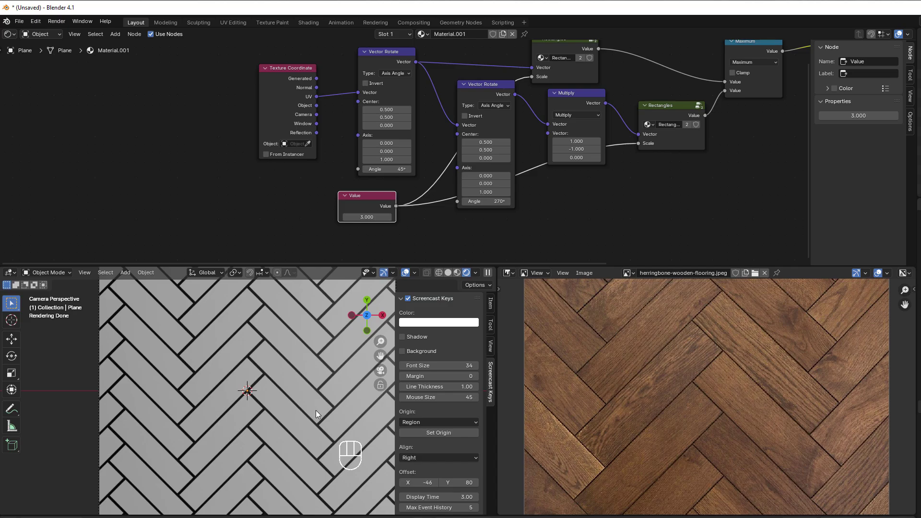
Select the Principled BSDF and Material Output nodes together and move them closer to Maximum
middle_drag(667, 243, 427, 294)
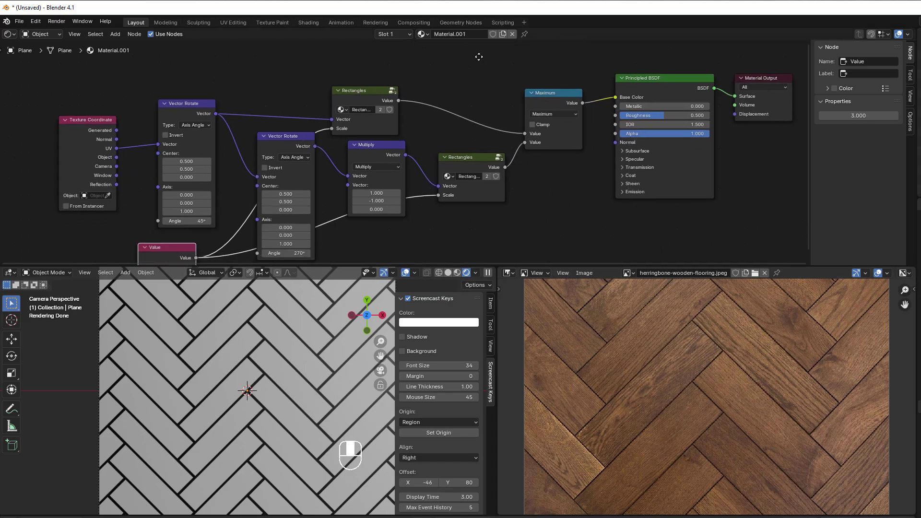
drag(632, 50, 764, 120)
drag(667, 86, 647, 90)
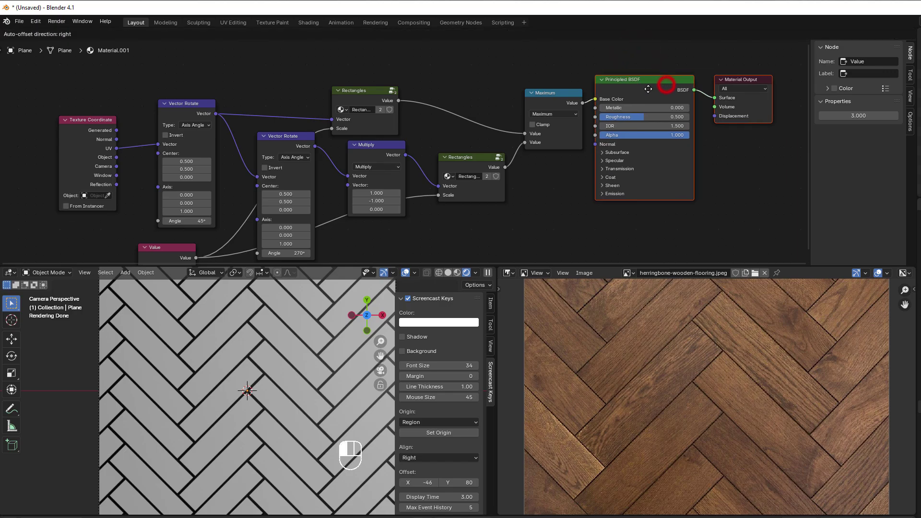